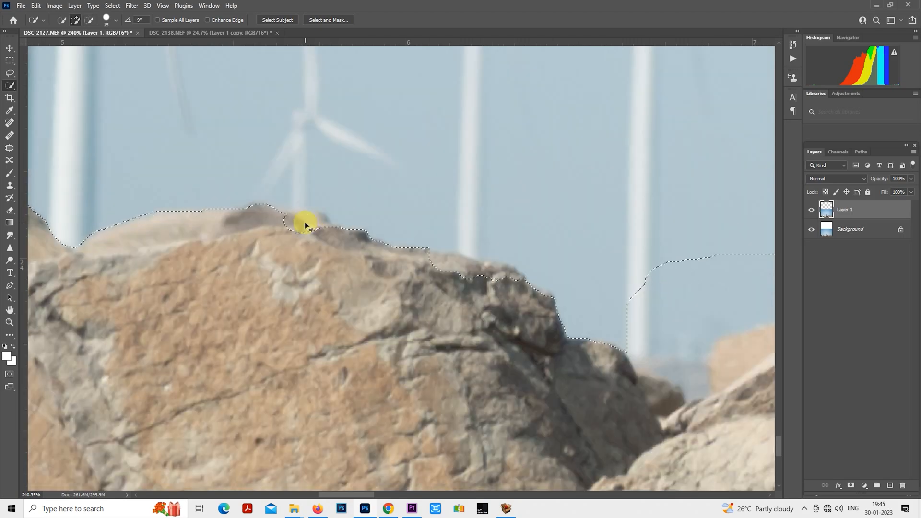
- Refine the sky selection along the tops of the left and central rocks with the Quick Selection tool
mouse_move(305, 224)
left_mouse_down()
mouse_move(470, 269)
mouse_move(369, 272)
mouse_move(434, 285)
mouse_move(549, 217)
mouse_move(452, 240)
mouse_move(498, 237)
left_mouse_up()
scroll(471, 269, "right", 4)
scroll(434, 284, "down", 1)
scroll(498, 237, "right", 10)
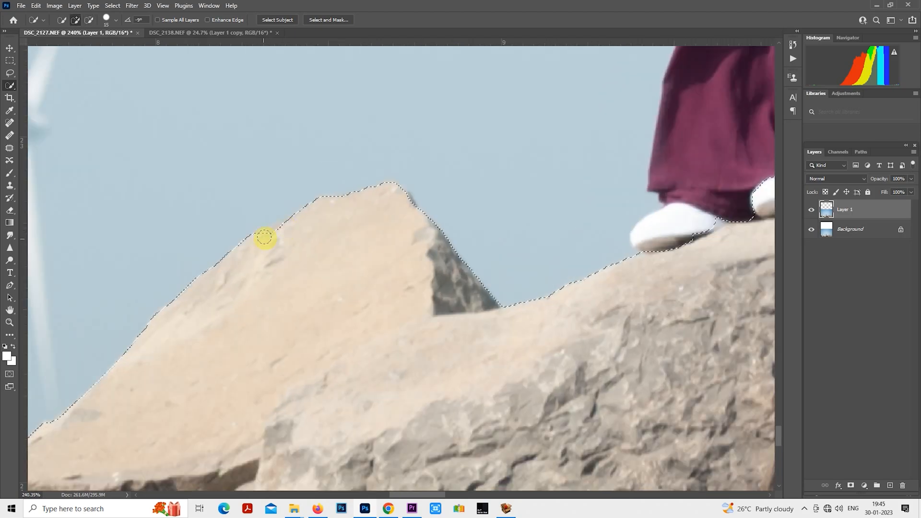
scroll(448, 248, "down", 5)
scroll(644, 302, "right", 8)
scroll(232, 335, "up", 8)
left_click_drag(419, 348, 405, 351)
scroll(422, 305, "down", 1)
left_click_drag(578, 352, 422, 306)
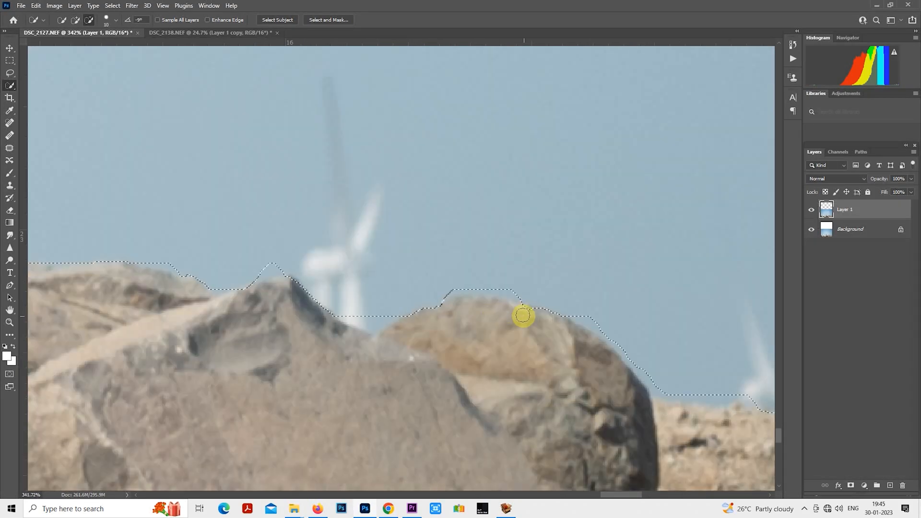
- Refine the sky selection's edge along the rocks and grassy slope on the right side of the photo
left_click_drag(672, 365, 260, 250)
key("bracketright")
left_click_drag(629, 317, 368, 275)
left_click_drag(446, 283, 252, 230)
left_click_drag(358, 264, 368, 273)
left_click_drag(662, 411, 261, 208)
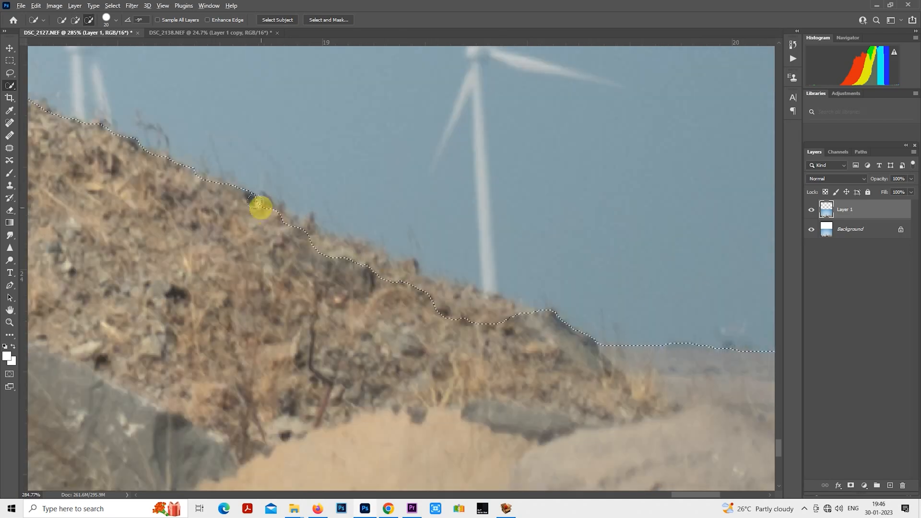
scroll(528, 321, "down", 9)
scroll(10, 162, "down", 4)
left_click_drag(30, 149, 369, 236)
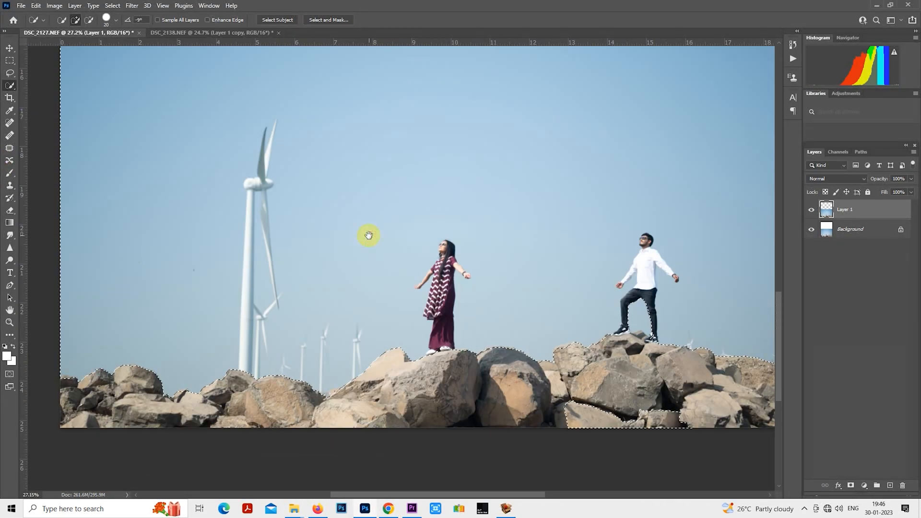
- Try to clone clean sky over the large wind turbine within the sky selection
left_click(9, 185)
scroll(424, 128, "down", 1)
key("l")
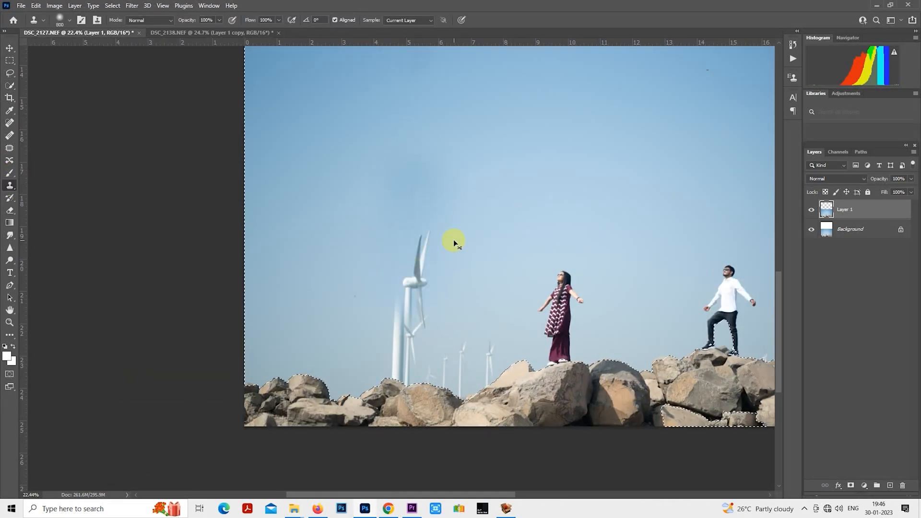
scroll(453, 241, "up", 2)
mouse_move(441, 168)
left_mouse_down()
mouse_move(436, 236)
mouse_move(441, 170)
left_mouse_up()
right_click(418, 180)
left_click(446, 257)
scroll(400, 301, "down", 2)
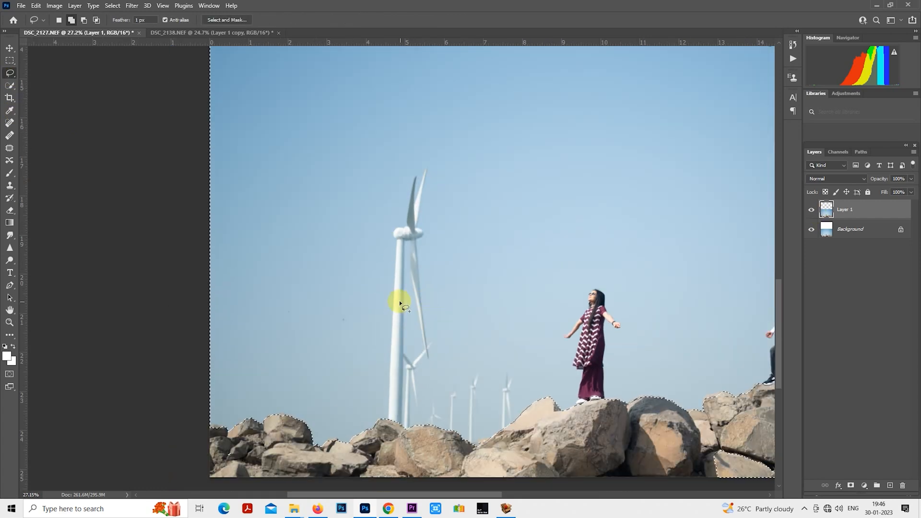
- Copy the selected sky to a new layer, hide that copy, and make Layer 1 active
scroll(399, 300, "up", 3)
scroll(400, 301, "down", 4)
left_click(812, 210)
left_click(843, 232)
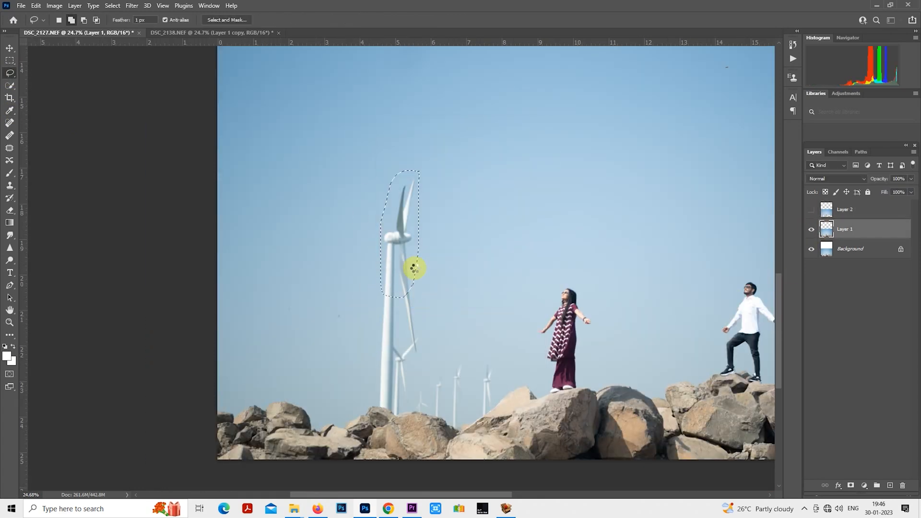
- Lasso the large turbine's rotor and upper tower, replace them with a Content-Aware fill, and deselect
scroll(393, 121, "up", 2)
left_click_drag(381, 234, 382, 229)
right_click(374, 227)
left_click(412, 342)
key("Return")
key("ctrl+d")
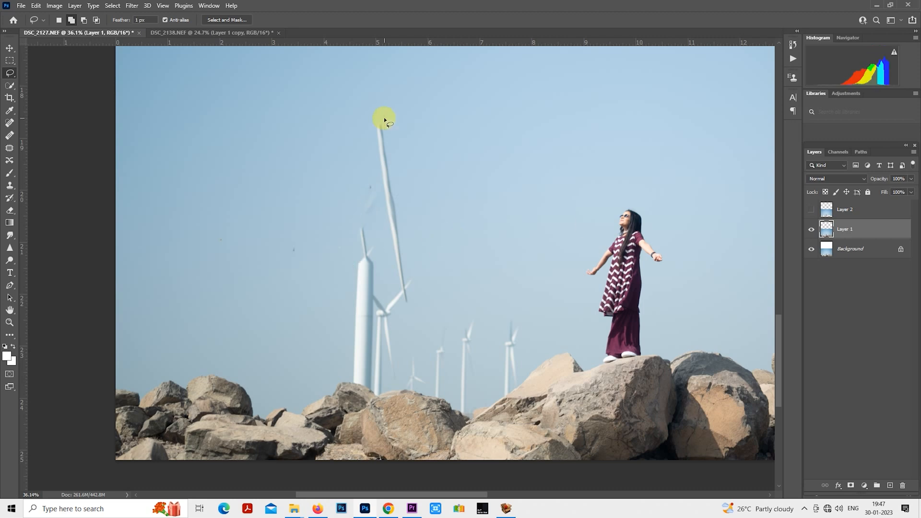
- Lasso the detached long turbine blade left in the sky and remove it with a Content-Aware fill
left_click_drag(383, 117, 384, 120)
right_click(385, 160)
left_click(417, 275)
key("Return")
key("ctrl+d")
- Remove the remaining upper pieces of the large turbines above the left rocks with Content-Aware fills
scroll(404, 269, "up", 2)
mouse_move(404, 233)
left_mouse_down()
mouse_move(336, 247)
mouse_move(389, 235)
mouse_move(329, 205)
left_mouse_up()
right_click(398, 220)
left_click(422, 335)
key("Return")
key("ctrl+d")
scroll(400, 276, "up", 1)
right_click(387, 246)
left_click(405, 362)
key("Return")
key("ctrl+d")
- Remove another leftover mark from the turbine area of the sky with a Content-Aware fill and deselect
scroll(390, 307, "up", 2)
scroll(389, 288, "down", 2)
right_click(379, 243)
left_click(408, 358)
mouse_move(390, 252)
left_mouse_down()
mouse_move(386, 243)
mouse_move(377, 259)
left_mouse_up()
left_click(528, 148)
key("ctrl+d")
- Fill the lassoed dark speck in the sky using Content-Aware contents at 100% opacity, then deselect
scroll(325, 293, "down", 8)
scroll(341, 267, "up", 14)
right_click(376, 259)
left_click(403, 367)
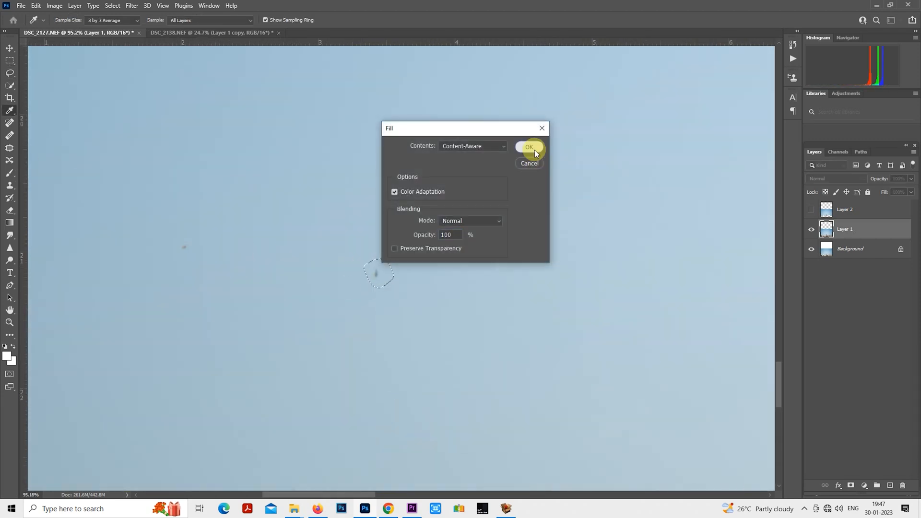
left_click(534, 150)
key("ctrl+d")
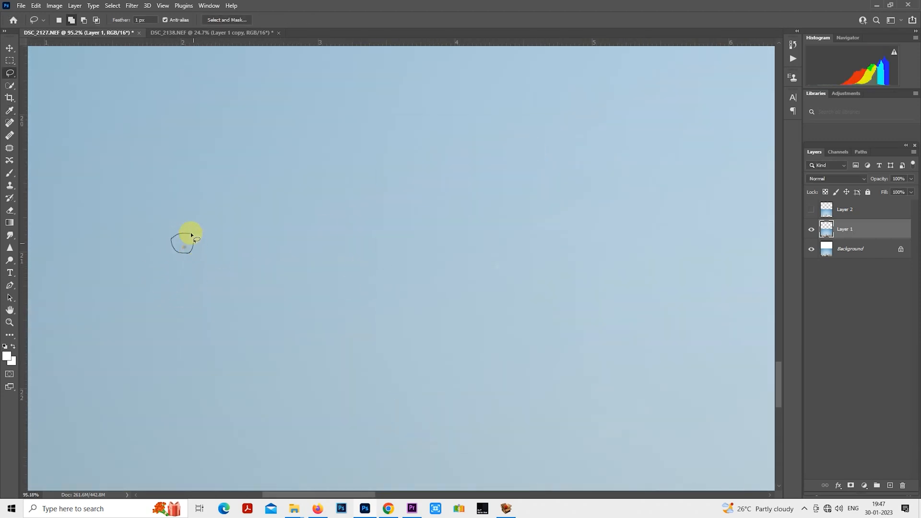
- Lasso the small speck farther left in the sky and remove it with a Content-Aware fill
left_click_drag(191, 235, 187, 237)
right_click(186, 237)
left_click(220, 353)
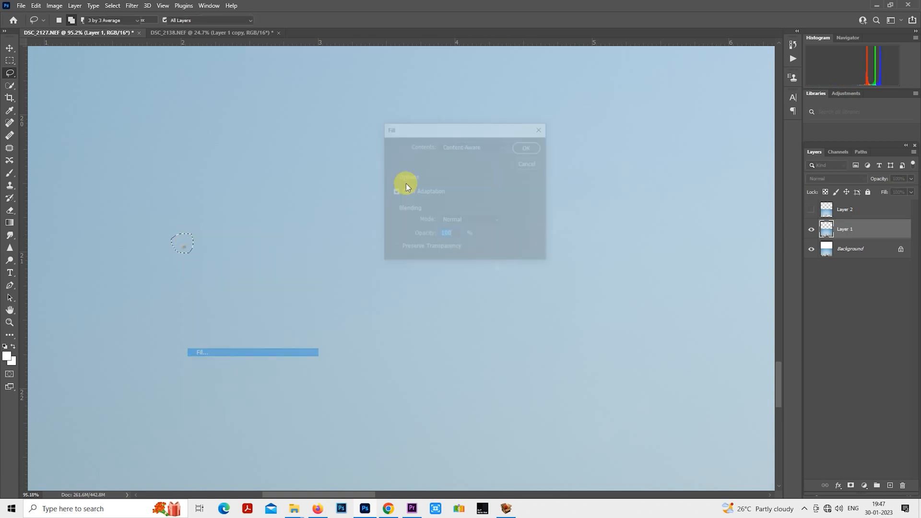
left_click(530, 146)
key("ctrl+d")
scroll(371, 206, "down", 8)
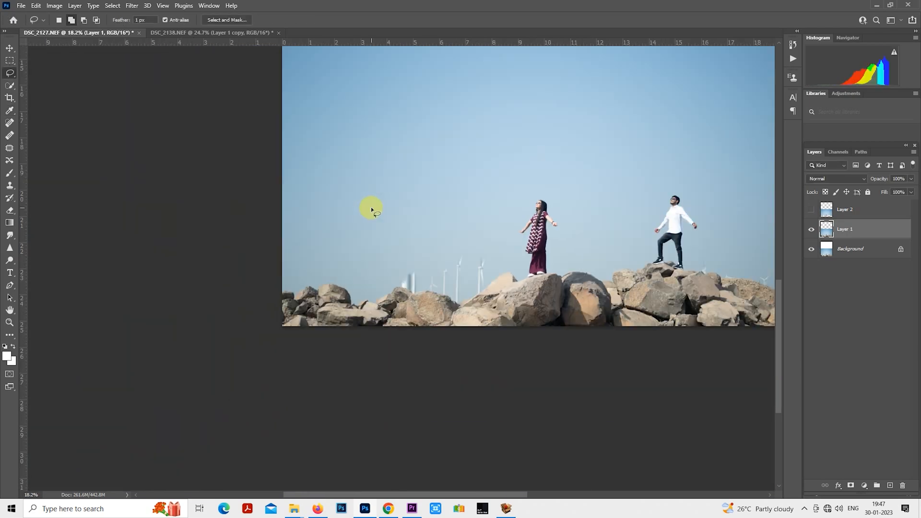
- Load Layer 2's sky outline as a selection while keeping Layer 1 active
scroll(371, 206, "down", 1)
scroll(547, 233, "up", 5)
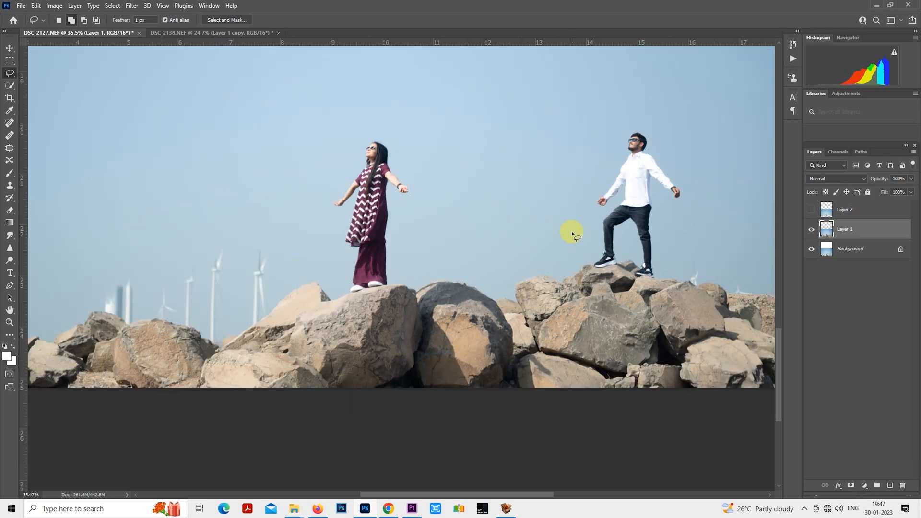
scroll(572, 231, "down", 4)
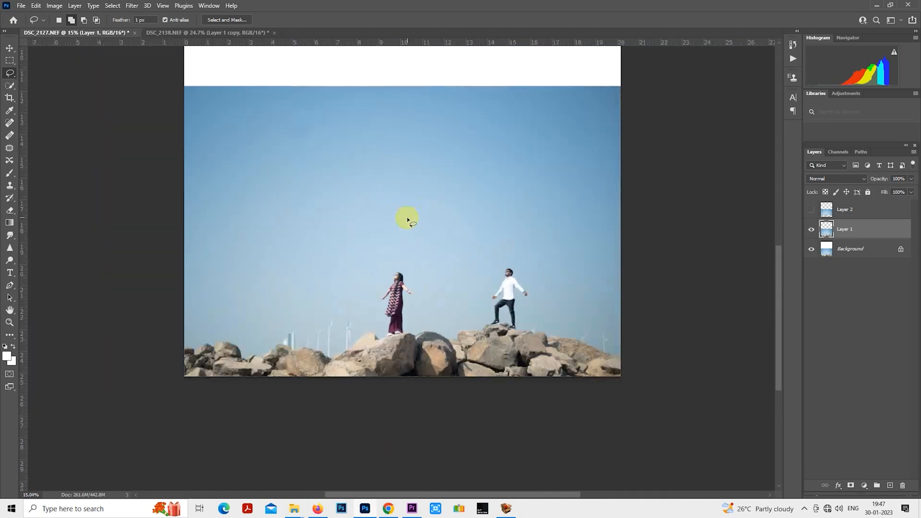
scroll(407, 219, "up", 3)
scroll(307, 299, "up", 6)
left_click_drag(301, 310, 444, 224)
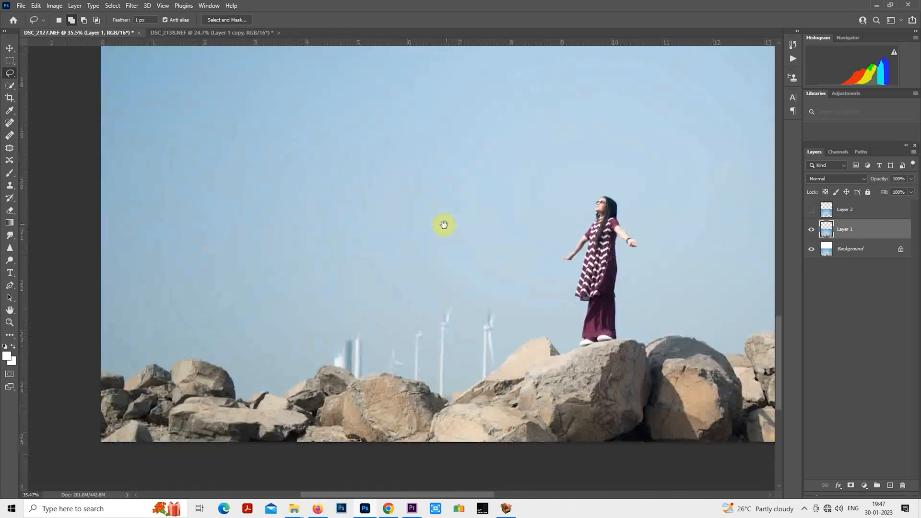
left_click(829, 226, "ctrl")
scroll(260, 348, "up", 4)
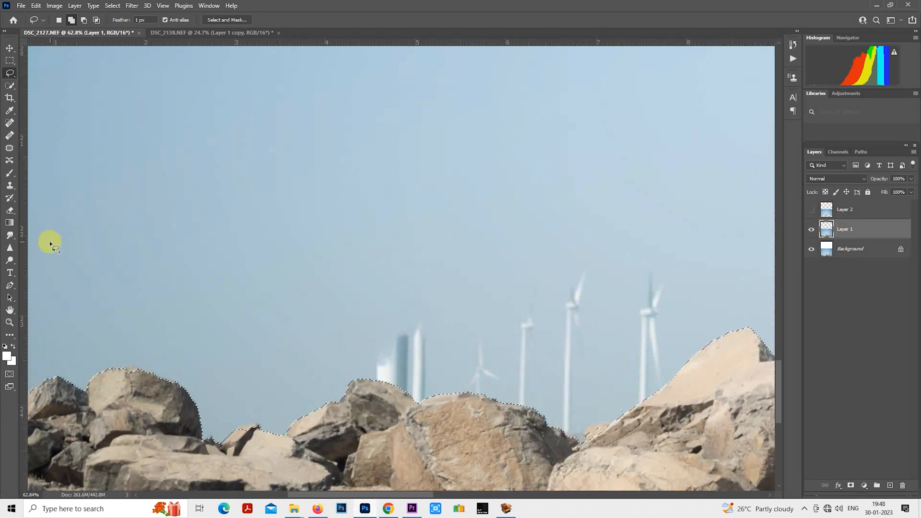
- Clone clean sky over the leftover turbine stumps above the left rocks with a 300-size brush, then deselect
left_click(13, 185)
scroll(388, 293, "up", 3)
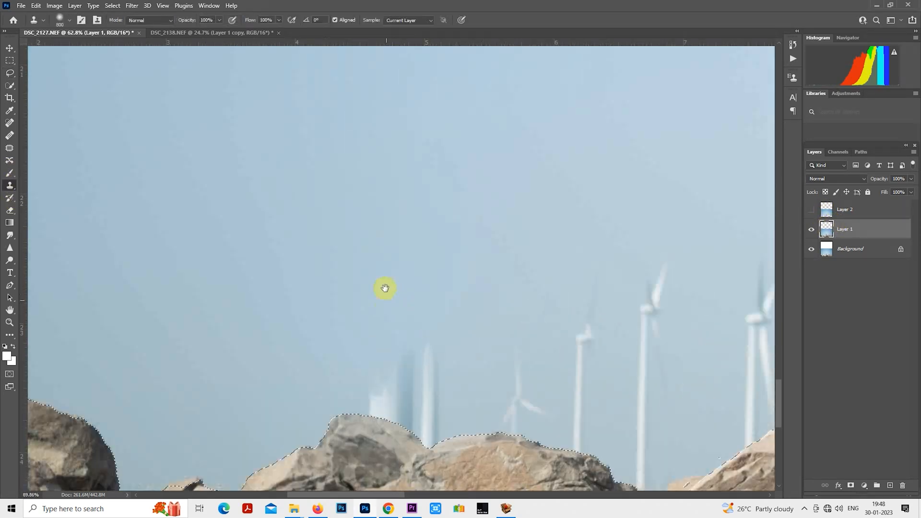
key("bracketleft")
key("bracketleft")
key("bracketleft")
key("bracketleft")
scroll(368, 249, "down", 2)
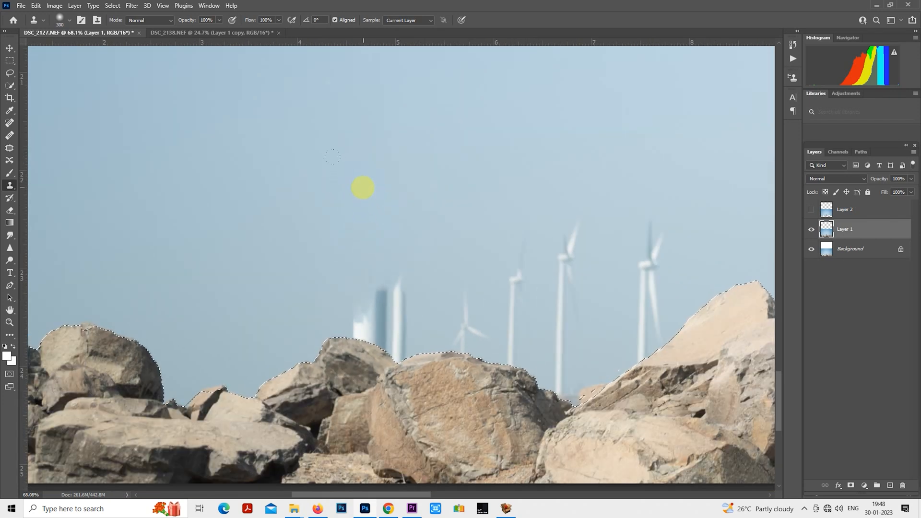
mouse_move(399, 295)
left_mouse_down()
mouse_move(376, 298)
mouse_move(362, 323)
mouse_move(397, 339)
left_mouse_up()
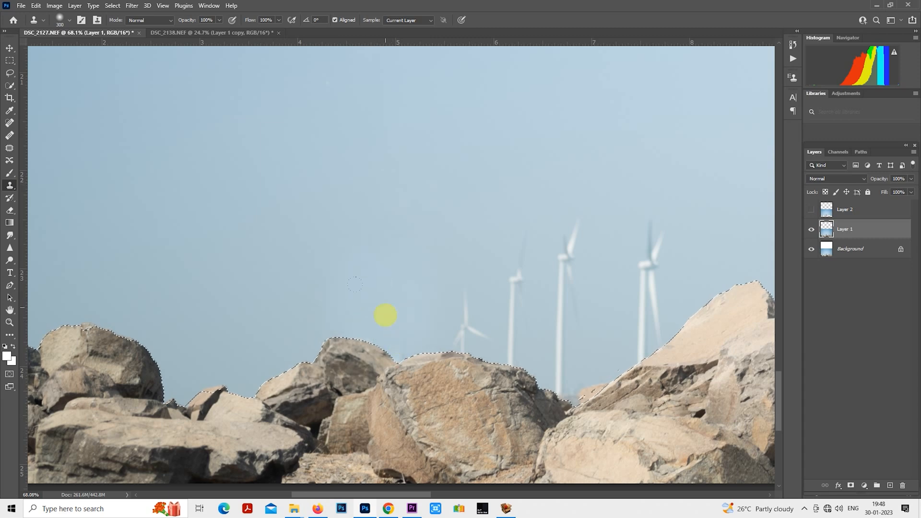
scroll(385, 315, "down", 6)
scroll(454, 237, "down", 2)
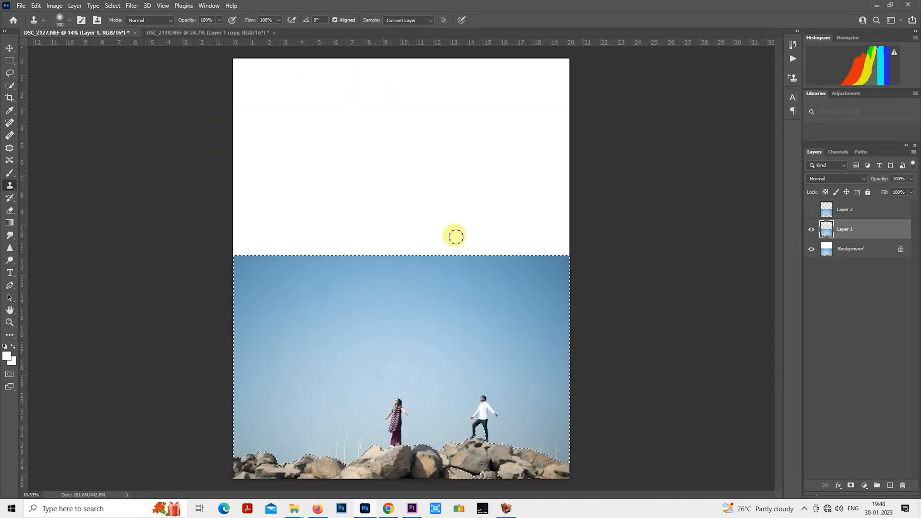
key("ctrl+d")
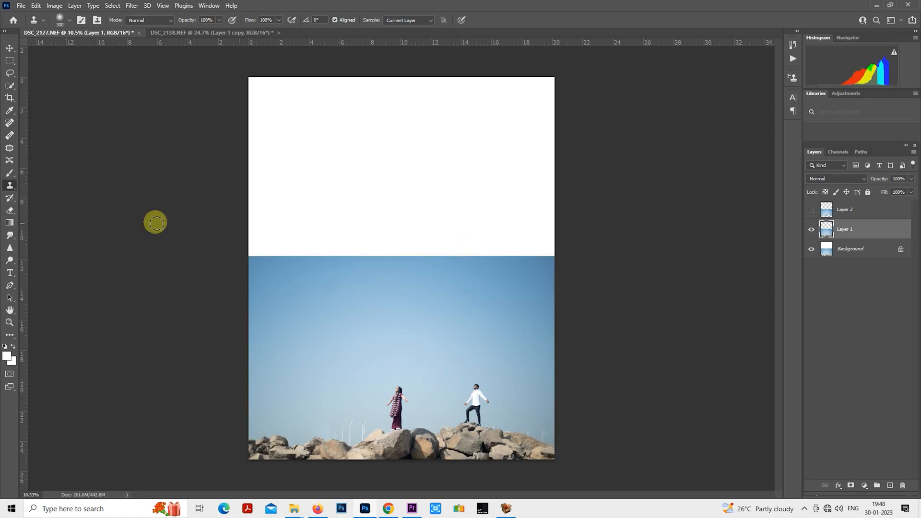
- Make a full-width rectangular selection from the white area above the sky down to just above the couple's heads
left_click(14, 60)
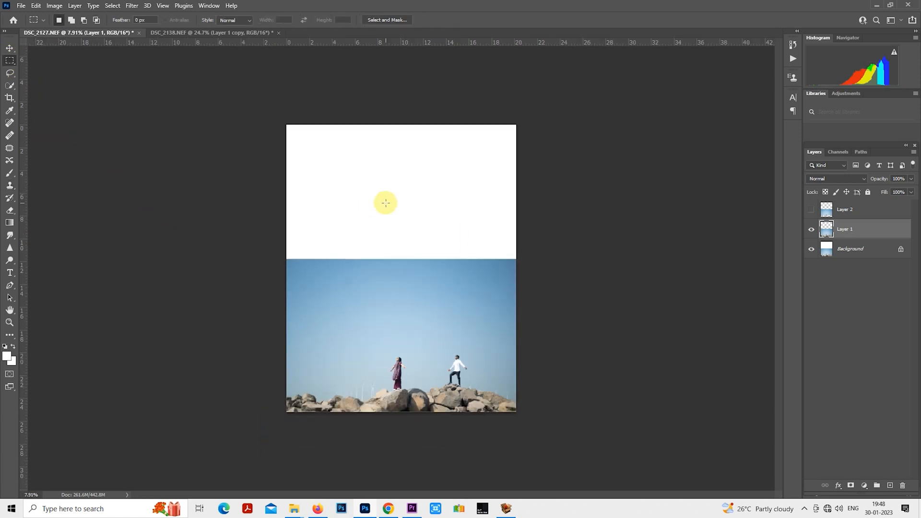
scroll(384, 201, "down", 2)
scroll(384, 202, "up", 2)
scroll(287, 257, "up", 1)
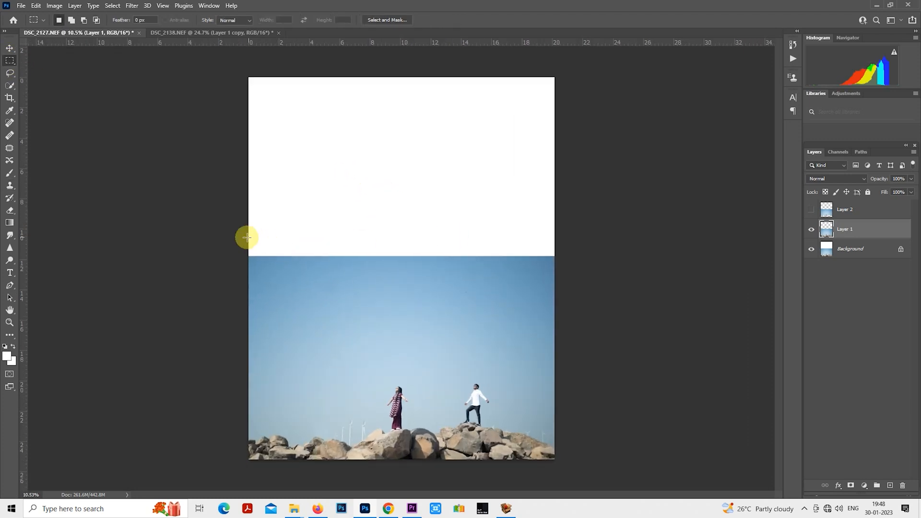
left_click_drag(247, 224, 613, 372)
scroll(396, 319, "down", 1)
- Free-transform the selected sky, stretching it upward until it covers all the white canvas, and deselect
right_click(396, 319)
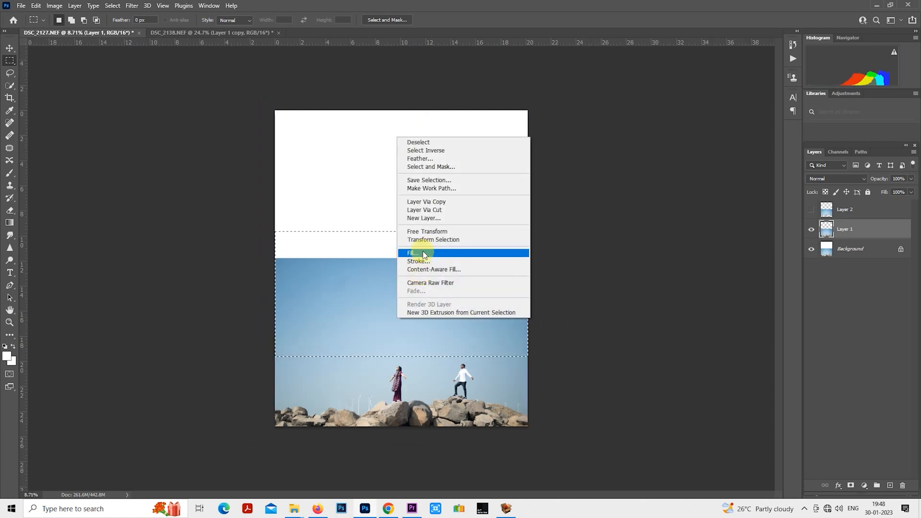
left_click(409, 231)
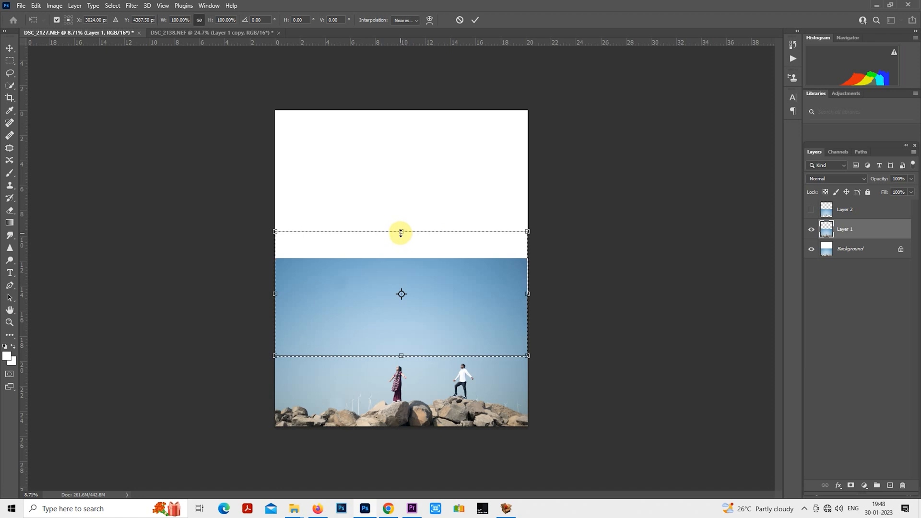
left_click_drag(401, 231, 402, 84)
scroll(392, 295, "down", 1)
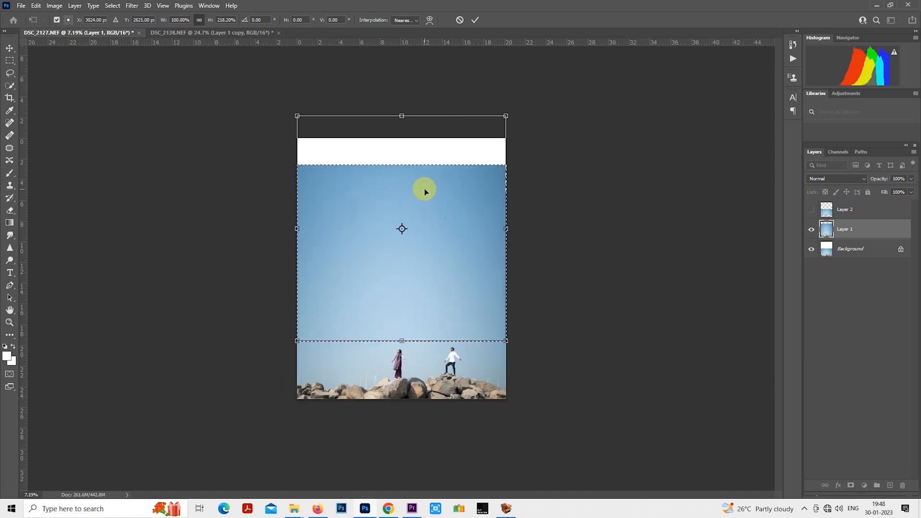
left_click_drag(406, 116, 403, 80)
key("Return")
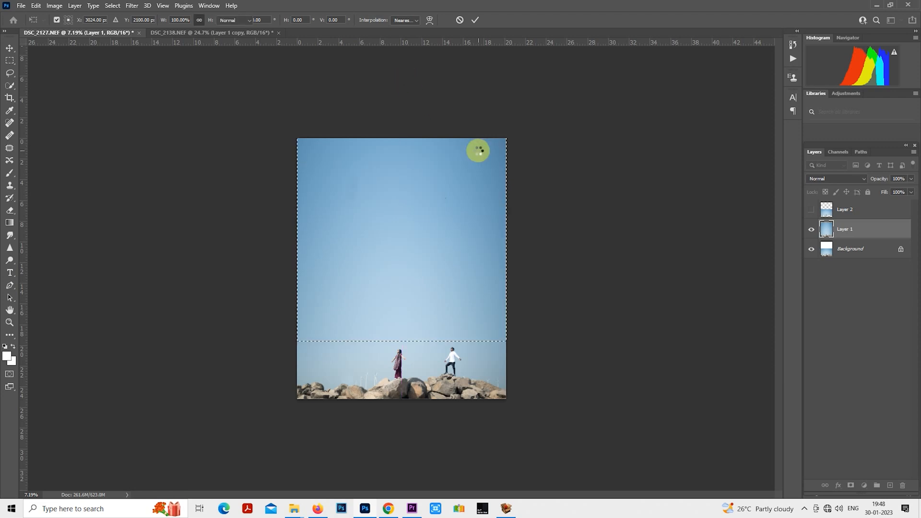
key("ctrl+d")
scroll(407, 307, "up", 3)
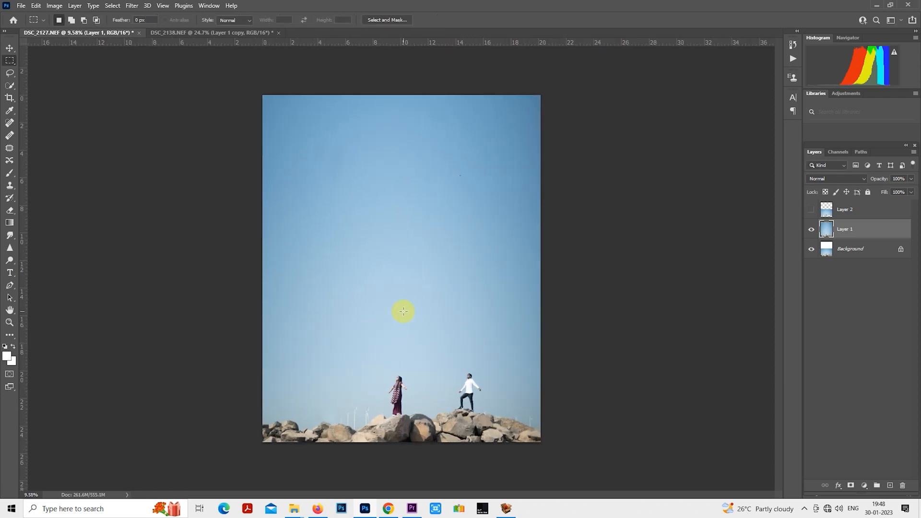
scroll(403, 312, "up", 1)
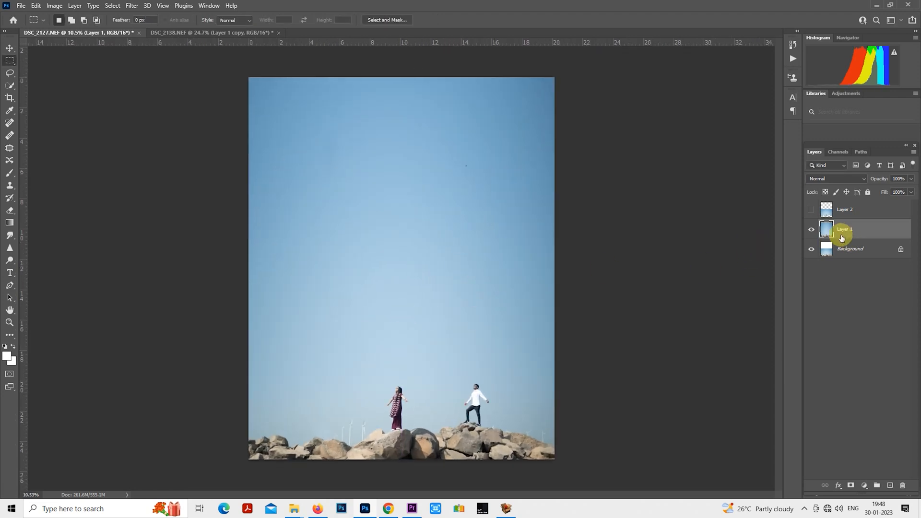
left_click(845, 216)
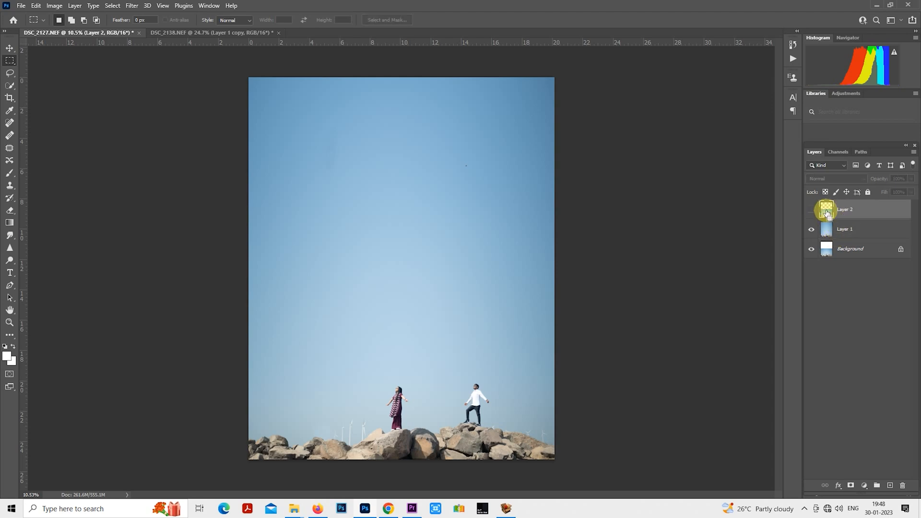
left_click(827, 214, "ctrl")
scroll(432, 410, "up", 6)
scroll(452, 343, "down", 3)
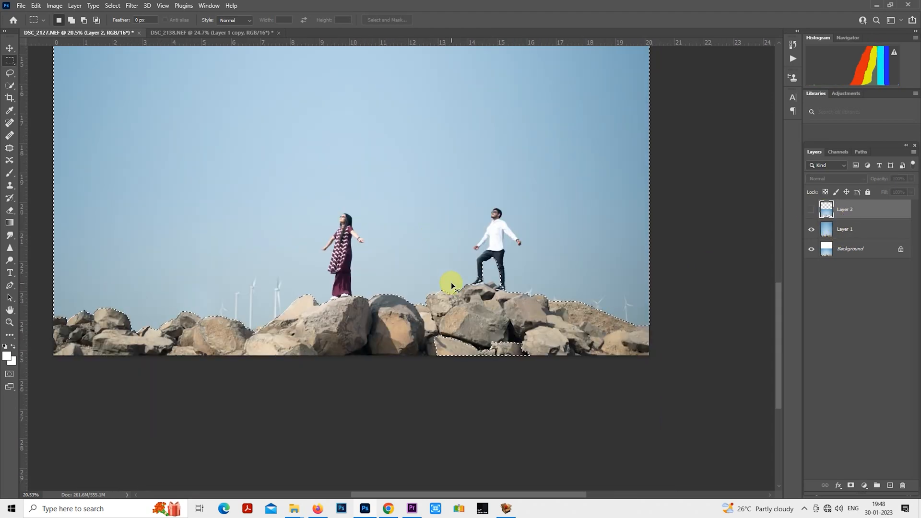
left_click(761, 275)
- Duplicate Layer 1 and automatically select the couple on the copy with the Subject selection command
left_click(840, 233)
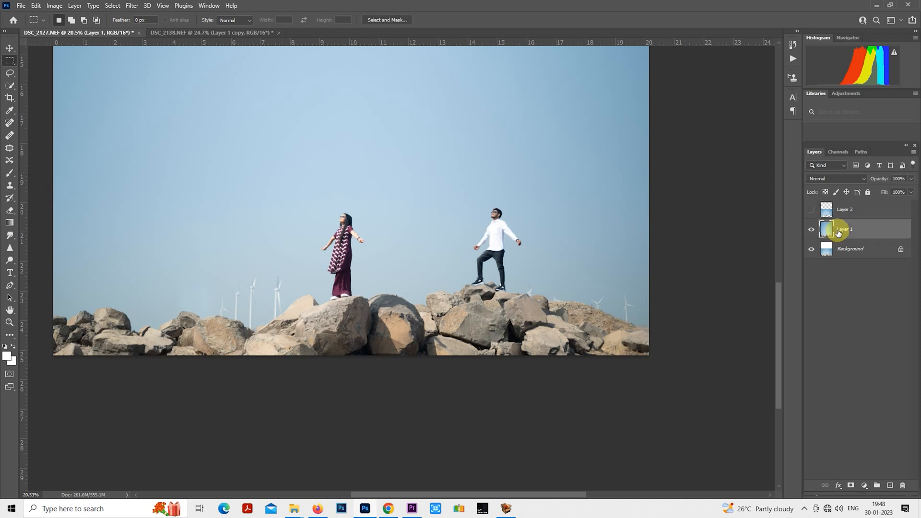
key("ctrl+j")
left_click(110, 5)
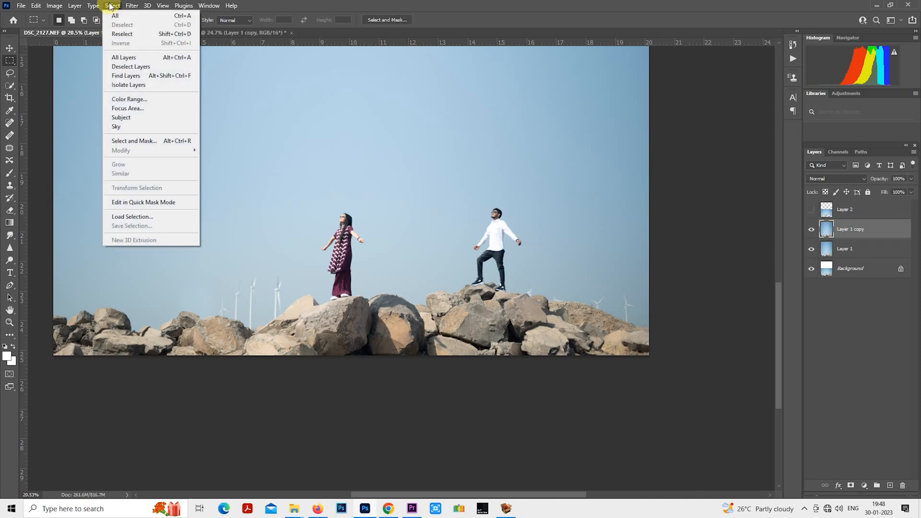
left_click(174, 117)
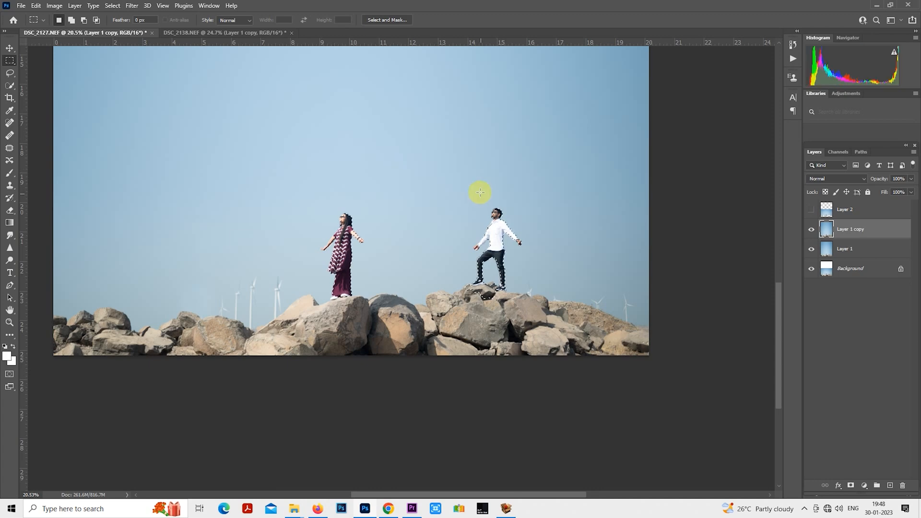
- Add the whole band of rocks along the image's lower edge to the couple selection with an enlarged Quick Selection brush
left_click(10, 86)
scroll(208, 237, "up", 10)
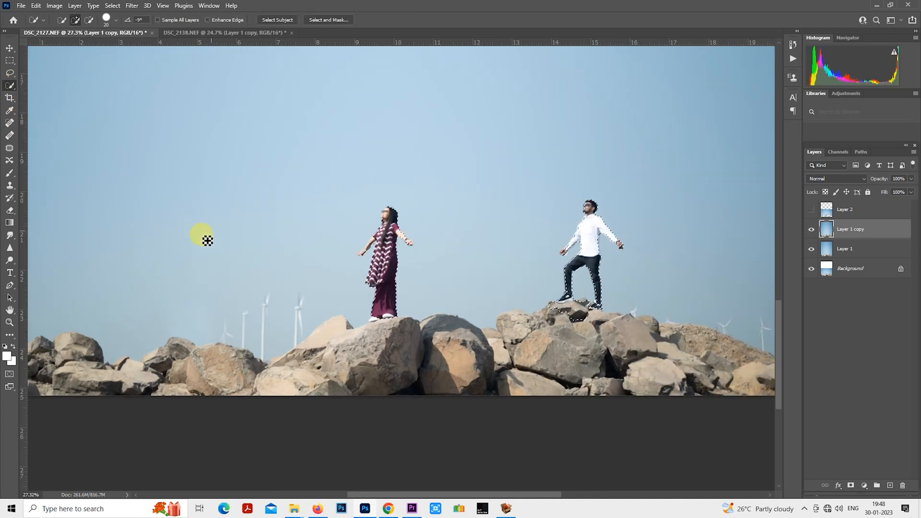
left_click_drag(275, 290, 297, 175)
scroll(304, 249, "down", 4)
scroll(484, 200, "up", 2)
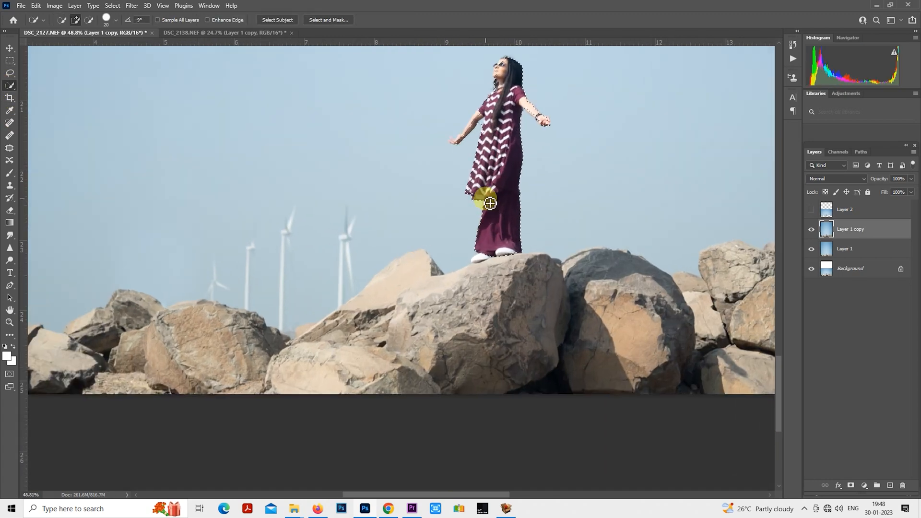
scroll(415, 255, "down", 4)
scroll(320, 246, "up", 3)
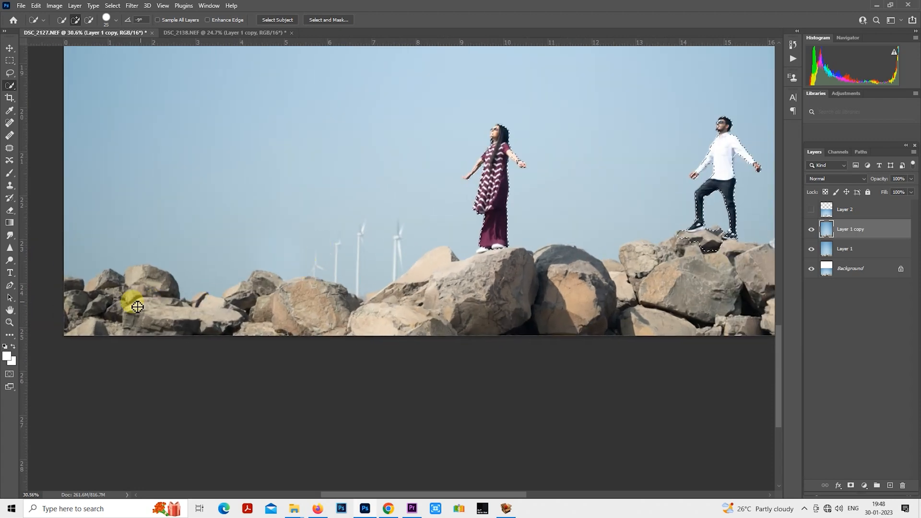
key("bracketright")
key("bracketright")
key("bracketright")
key("bracketright")
key("bracketright")
key("bracketright")
key("bracketright")
mouse_move(75, 299)
left_mouse_down()
mouse_move(120, 295)
mouse_move(149, 301)
mouse_move(104, 283)
mouse_move(77, 297)
mouse_move(70, 285)
mouse_move(379, 313)
mouse_move(613, 278)
mouse_move(394, 262)
left_mouse_up()
mouse_move(393, 262)
left_mouse_down()
mouse_move(432, 230)
mouse_move(586, 274)
mouse_move(665, 279)
left_mouse_up()
- Refine the selection edge along the far-left boulders with a smaller Quick Selection brush
scroll(230, 259, "up", 17)
key("bracketleft")
key("bracketleft")
key("bracketleft")
key("bracketleft")
key("bracketleft")
key("bracketleft")
key("bracketleft")
key("bracketleft")
key("bracketleft")
key("bracketleft")
key("bracketleft")
left_click_drag(230, 259, 251, 252)
left_click_drag(391, 235, 292, 272)
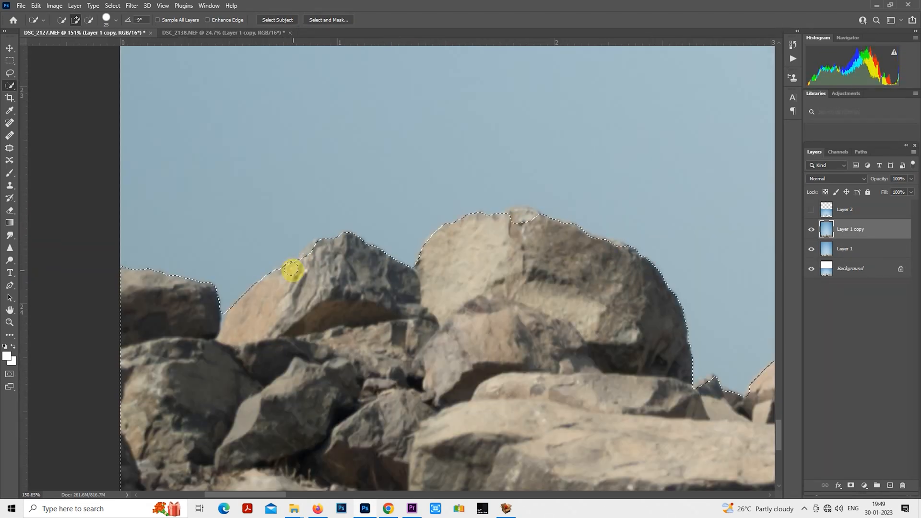
left_click_drag(580, 251, 344, 179)
- Tighten the selection outline along the boulders beneath the wind turbines left of the woman
scroll(343, 179, "up", 3)
left_click_drag(416, 199, 147, 96)
left_click_drag(147, 96, 328, 220)
left_click_drag(614, 250, 269, 240)
left_click_drag(269, 240, 308, 235)
left_click_drag(521, 293, 286, 202)
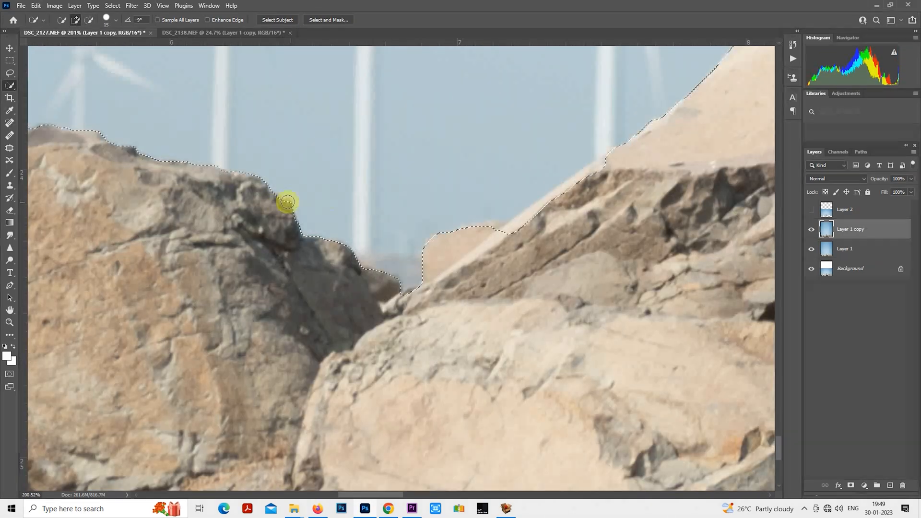
left_click_drag(372, 178, 286, 201)
- Correct the selection edge along the large boulders under and just right of the woman
mouse_move(216, 250)
left_mouse_down()
mouse_move(344, 319)
mouse_move(595, 129)
left_mouse_up()
left_click_drag(623, 134, 460, 257)
left_click_drag(661, 211, 411, 216)
mouse_move(661, 211)
left_mouse_down()
mouse_move(411, 216)
mouse_move(310, 234)
left_mouse_up()
left_click_drag(408, 222, 446, 226)
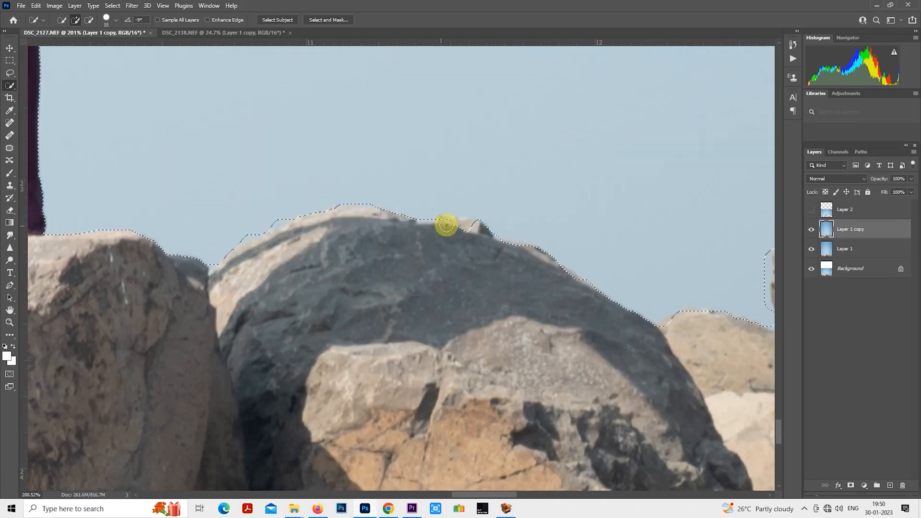
left_click_drag(599, 215, 327, 230)
left_click_drag(715, 255, 442, 270)
left_click_drag(664, 207, 393, 261)
- Refine the selection around the man's feet and the rocks beneath him with a smaller brush
left_click_drag(468, 158, 324, 216)
left_click_drag(320, 202, 323, 189)
left_click_drag(437, 192, 323, 192)
mouse_move(307, 144)
left_mouse_down()
mouse_move(344, 243)
mouse_move(284, 337)
left_mouse_up()
scroll(283, 237, "up", 4)
key("bracketleft")
key("bracketleft")
key("bracketleft")
key("bracketleft")
mouse_move(284, 347)
left_mouse_down()
mouse_move(310, 355)
mouse_move(298, 344)
left_mouse_up()
left_click_drag(299, 375, 308, 373)
mouse_move(477, 389)
left_mouse_down()
mouse_move(496, 405)
mouse_move(448, 402)
left_mouse_up()
- Refine the selection edge along the rocks right of the man, leaving the distant turbines out
scroll(436, 96, "up", 2)
left_click_drag(437, 96, 348, 102)
left_click_drag(336, 384, 307, 159)
left_click_drag(494, 398, 303, 204)
left_click_drag(664, 240, 442, 236)
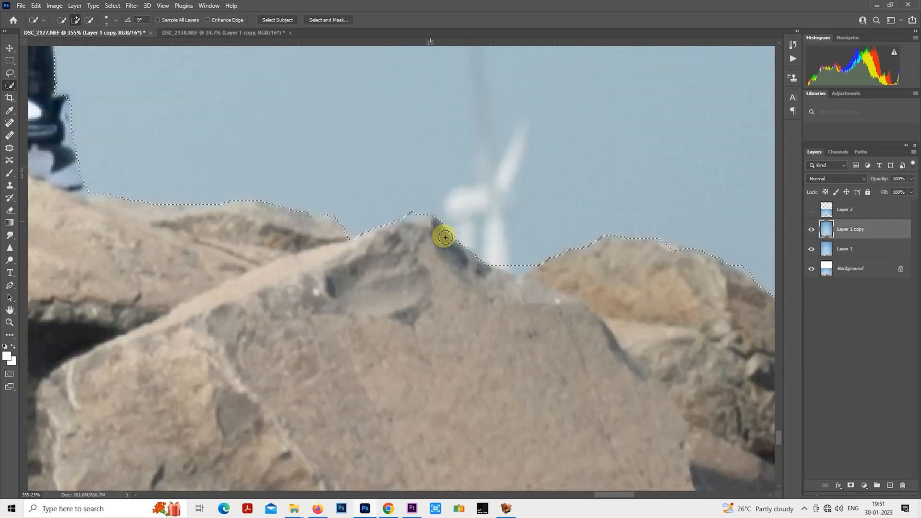
left_click_drag(647, 273, 341, 226)
left_click_drag(739, 297, 427, 251)
left_click_drag(624, 269, 350, 212)
left_click_drag(720, 307, 453, 252)
- Add the missing parts of the woman's face and sunglasses to the selection
scroll(462, 254, "down", 15)
scroll(283, 231, "up", 12)
key("bracketright")
key("bracketright")
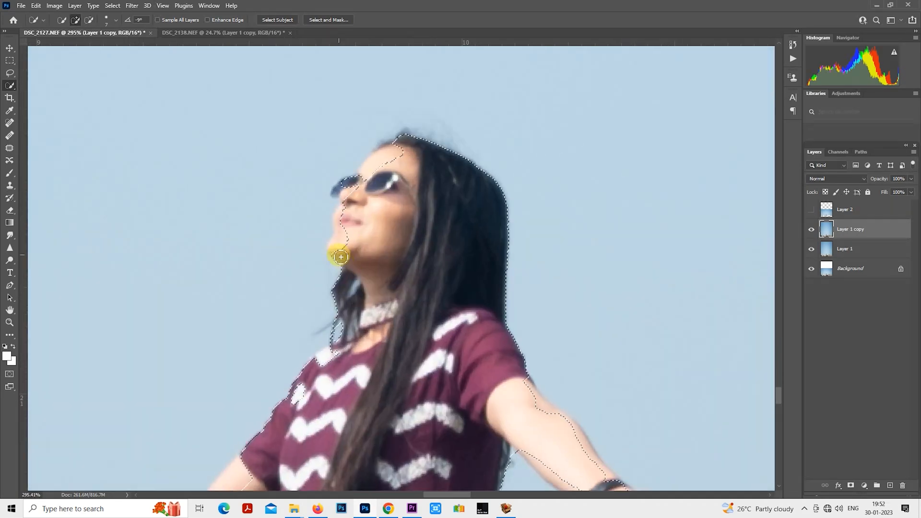
left_click_drag(340, 251, 346, 193)
left_click_drag(346, 193, 370, 238)
left_click_drag(307, 422, 476, 127)
- Complete the selection around the woman's outstretched hand and fingers beside the black wristband
scroll(452, 149, "down", 6)
left_click_drag(619, 171, 401, 187)
scroll(402, 187, "up", 4)
left_click_drag(451, 314, 469, 294)
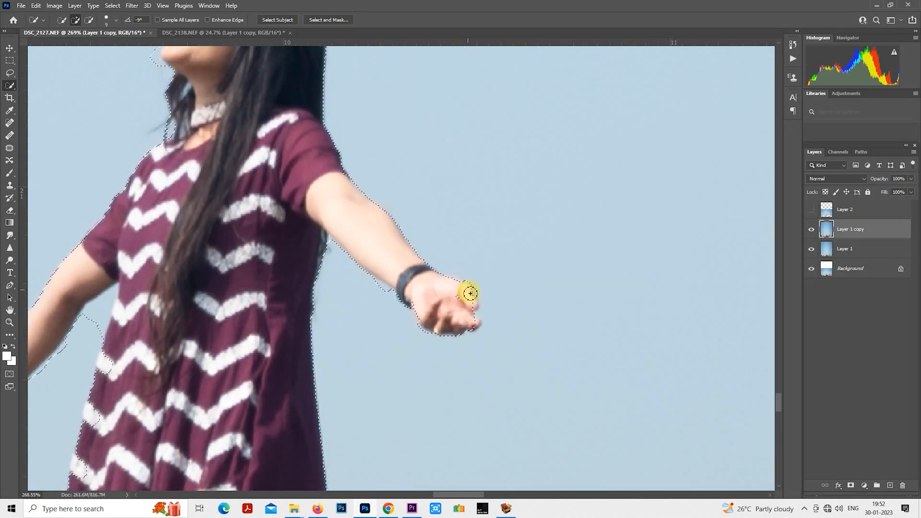
- Clean up the selection around the man's white shirt, arms and trousers, subtracting stray sky areas
left_click_drag(719, 288, 192, 283)
left_click_drag(720, 288, 192, 279)
left_click_drag(333, 281, 382, 247)
left_click_drag(521, 307, 360, 307)
left_click_drag(394, 231, 401, 357)
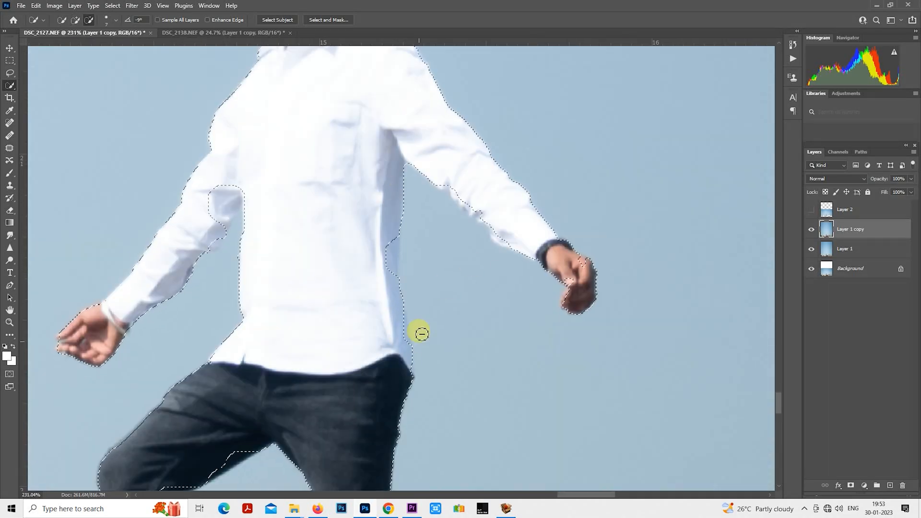
left_click_drag(505, 242, 460, 295)
left_click_drag(527, 310, 539, 321)
left_click_drag(287, 158, 439, 374)
key("bracketleft")
key("bracketleft")
left_click_drag(375, 243, 382, 226)
- Copy the selected couple and rocks to a new layer, and make Layer 1 copy beneath it active
scroll(442, 200, "down", 15)
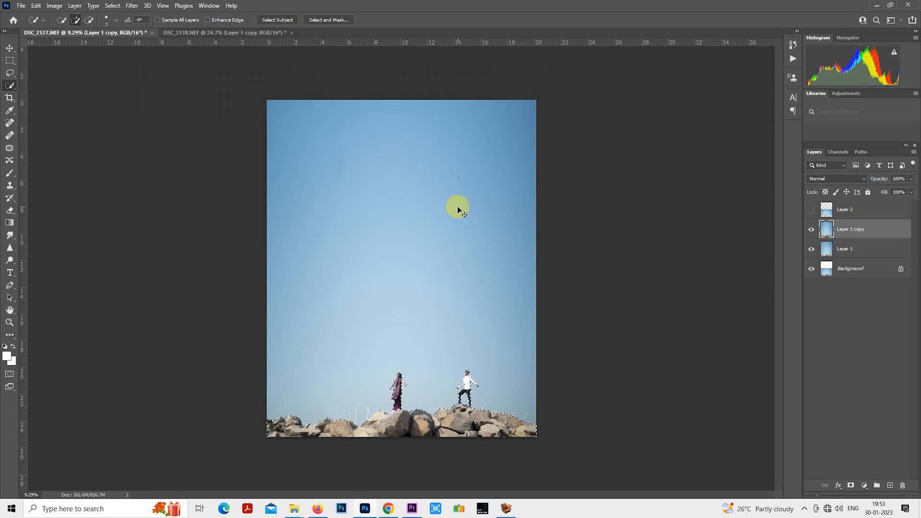
key("ctrl+j")
left_click(843, 255)
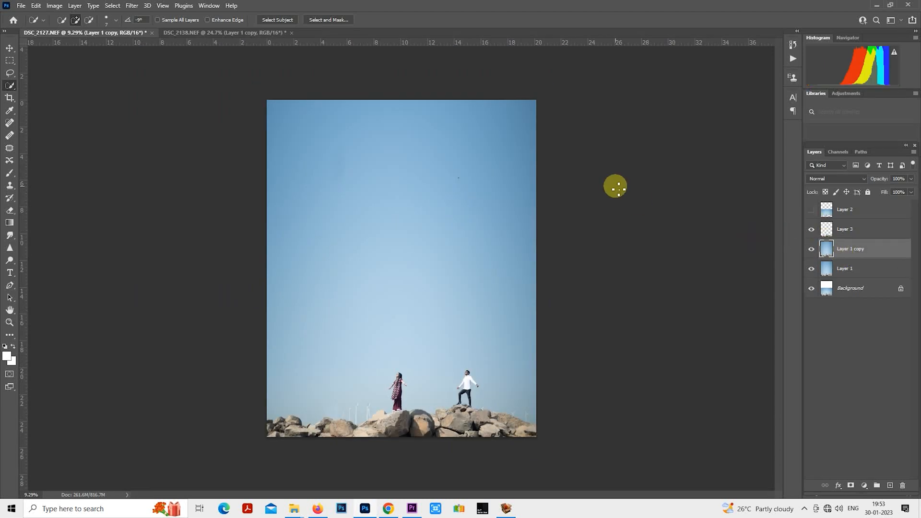
- Bring the seated couple cutout from DSC_2138.NEF into the sky area of DSC_2127.NEF
left_click(262, 32)
scroll(598, 259, "down", 3)
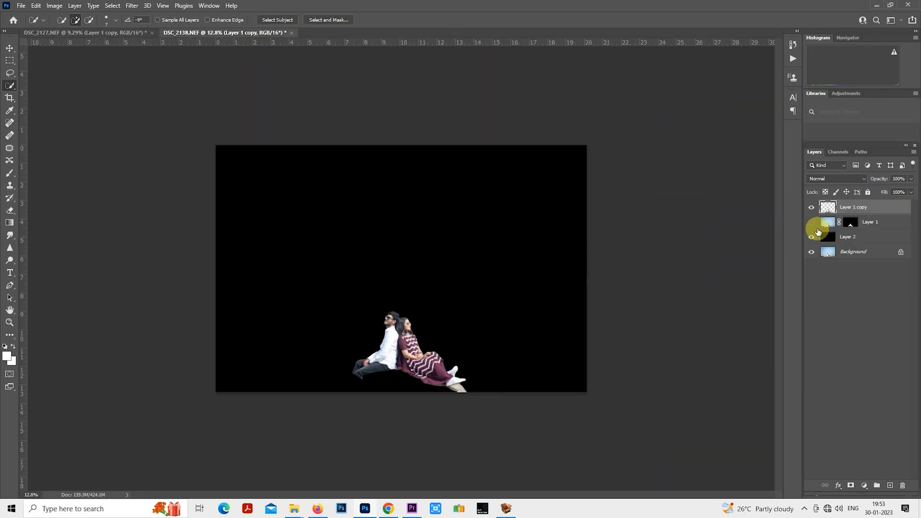
left_click_drag(411, 352, 421, 219)
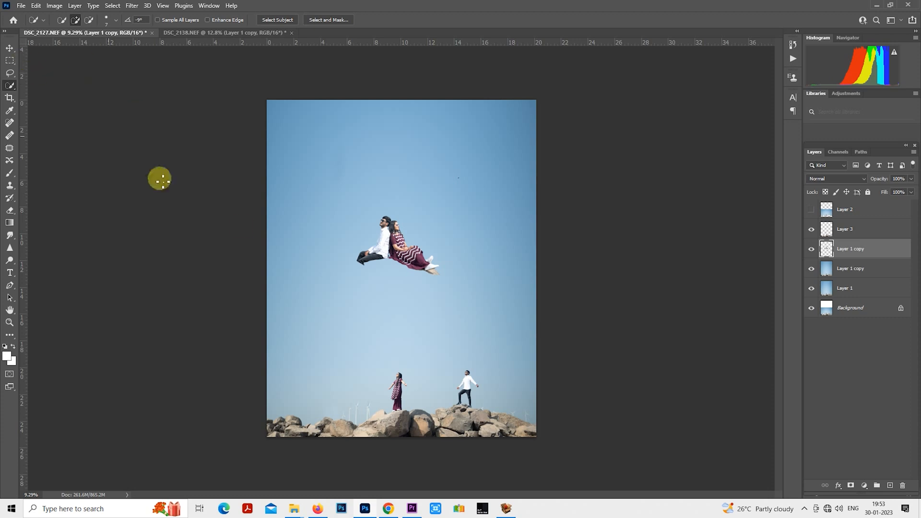
- Enlarge the seated couple with Free Transform so they fill the middle of the sky
right_click(392, 191)
left_click(429, 272)
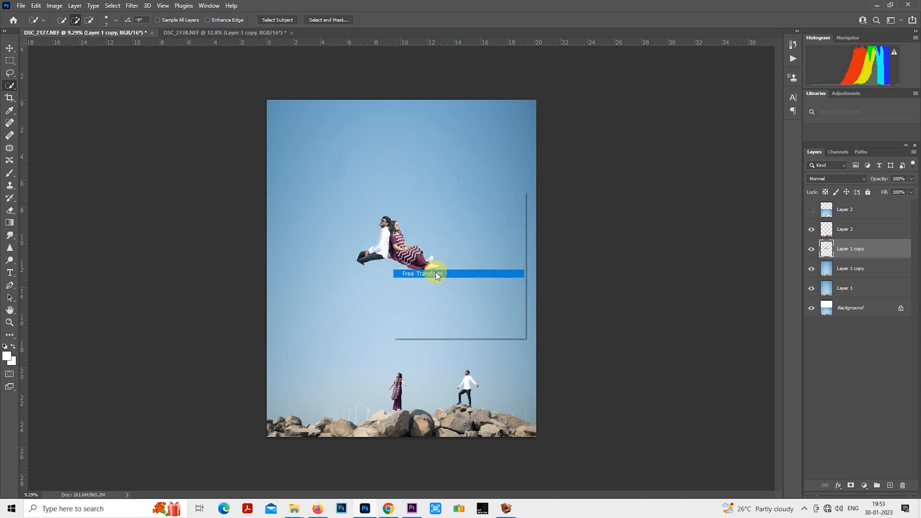
left_click_drag(439, 274, 473, 302)
key("Return")
key("w")
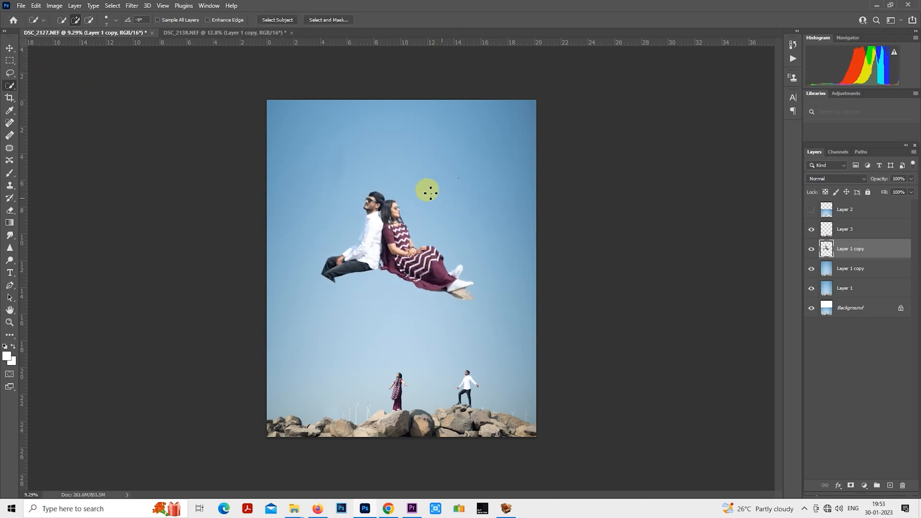
- Try to erase the small dark speck in the sky on the seated couple's layer
left_click(9, 123)
scroll(371, 144, "up", 10)
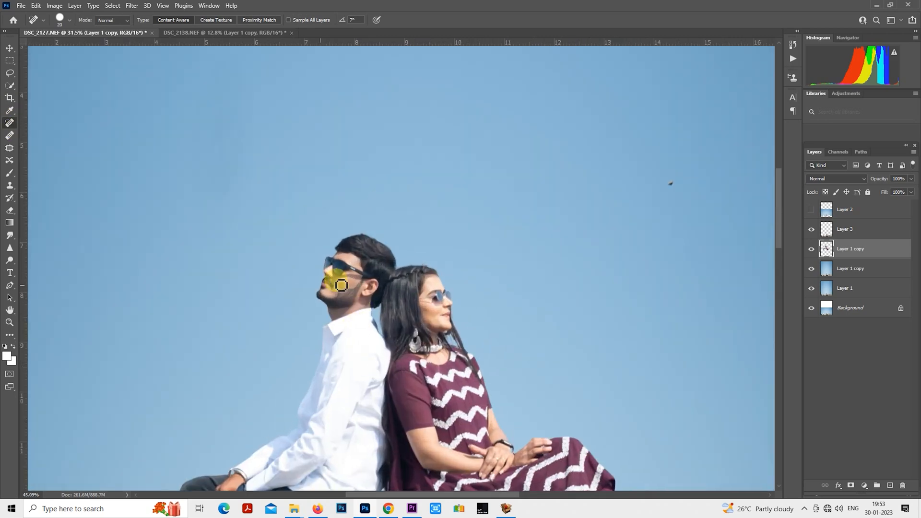
scroll(335, 284, "down", 4)
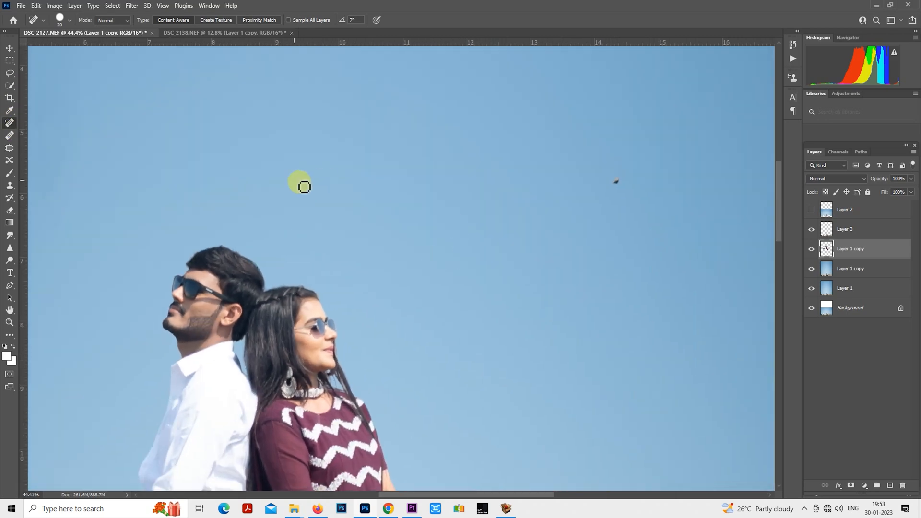
left_click(9, 210)
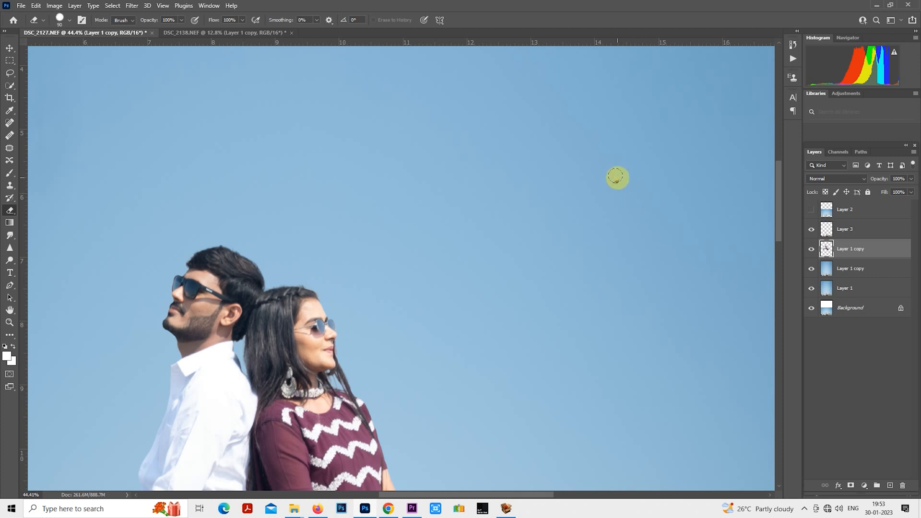
left_click(812, 249)
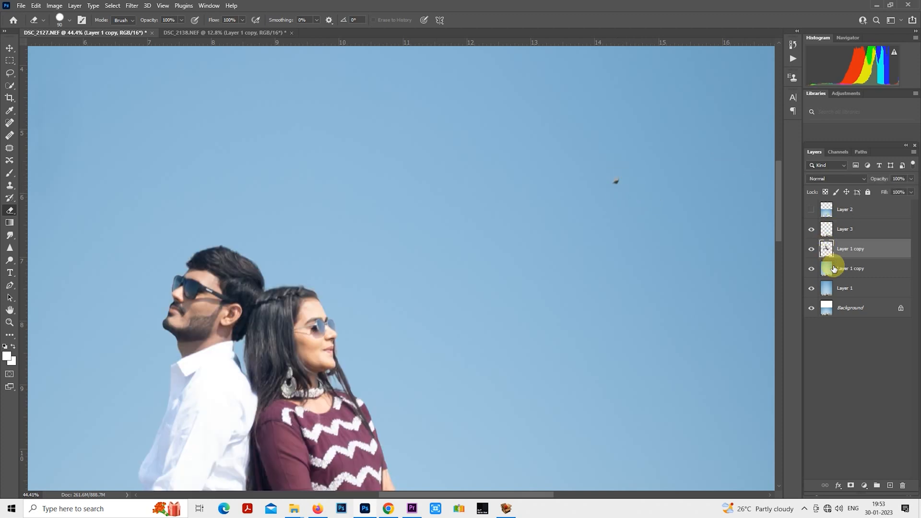
- Lasso the dark speck on the sky layer, fill it with Content-Aware at 100% opacity, and deselect
left_click(834, 270)
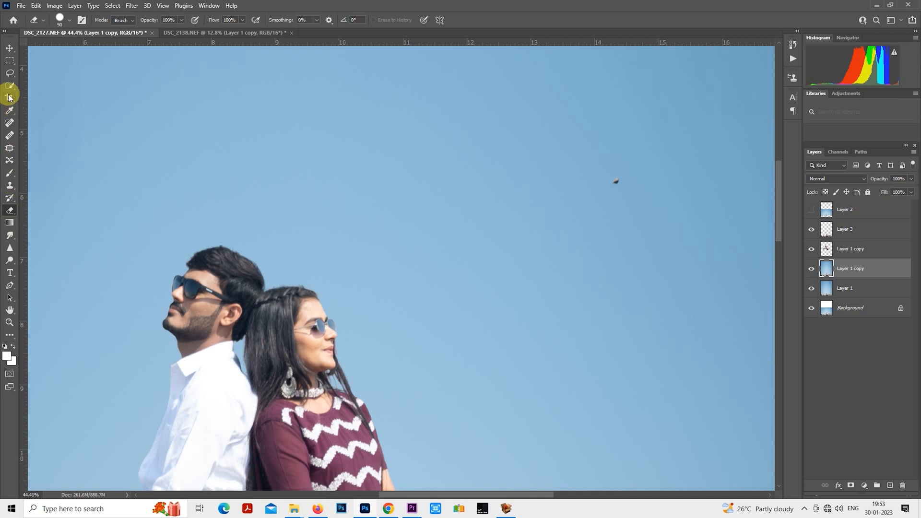
left_click(10, 75)
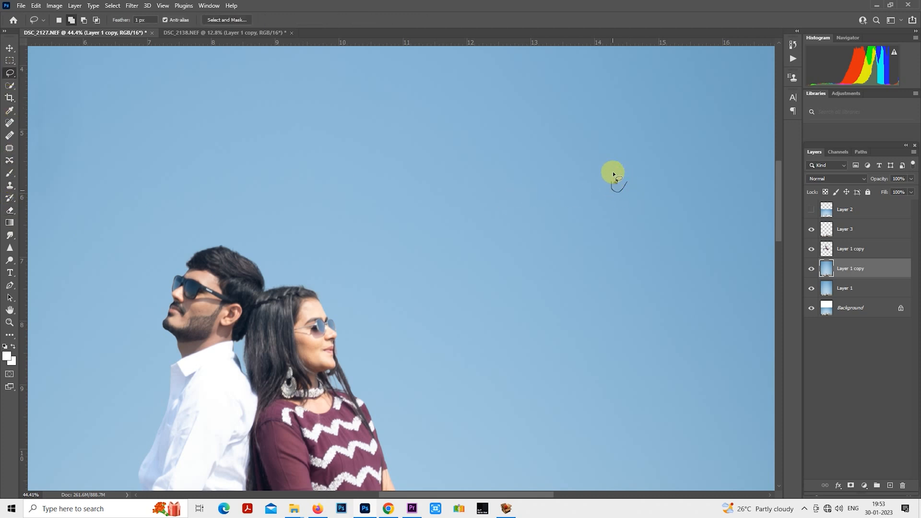
right_click(620, 185)
left_click(646, 295)
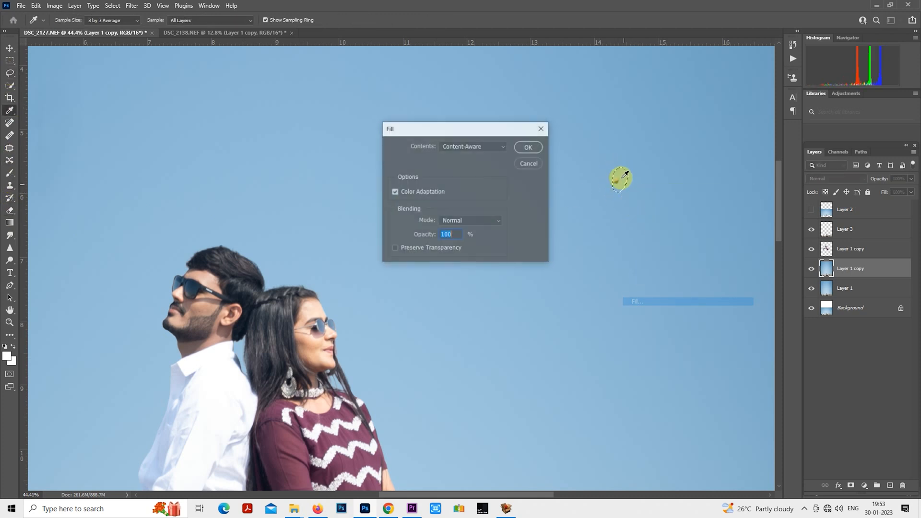
left_click(527, 147)
key("ctrl+d")
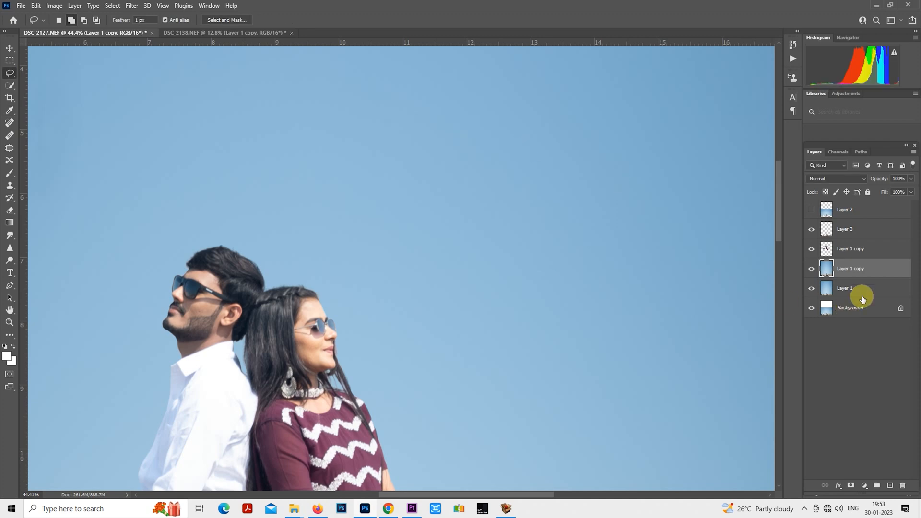
- Retouch the blemishes on the seated man's cheek on his layer with the Spot Healing Brush
left_click(851, 250)
scroll(116, 238, "up", 1)
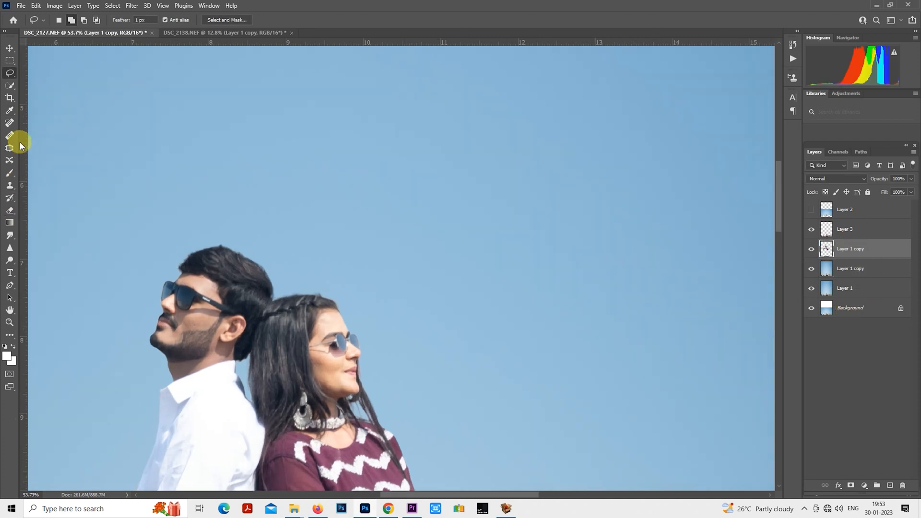
left_click(10, 123)
scroll(235, 326, "up", 3)
scroll(241, 343, "up", 4)
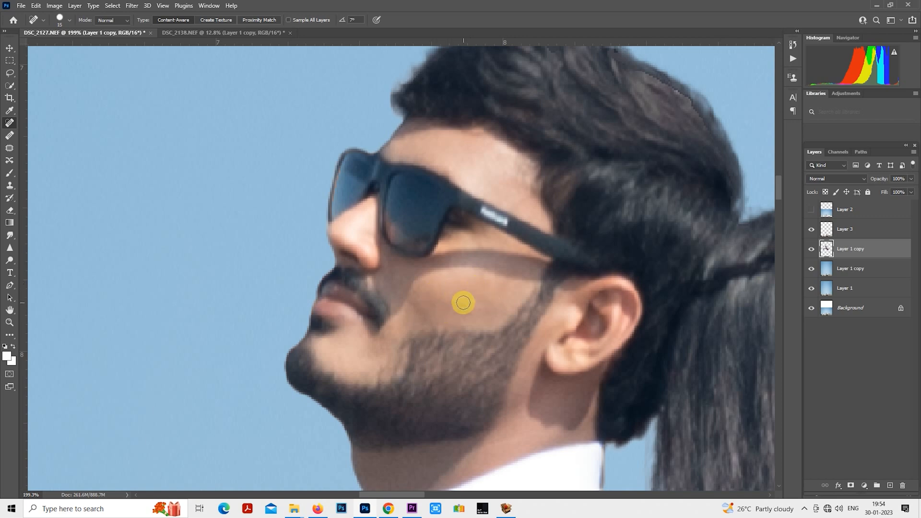
left_click_drag(474, 304, 477, 302)
scroll(398, 309, "down", 4)
- Heal the blemishes on the seated woman's cheek and jaw with the Spot Healing Brush at size 15
left_click_drag(567, 274, 239, 155)
scroll(471, 227, "up", 2)
scroll(443, 194, "up", 1)
key("bracketleft")
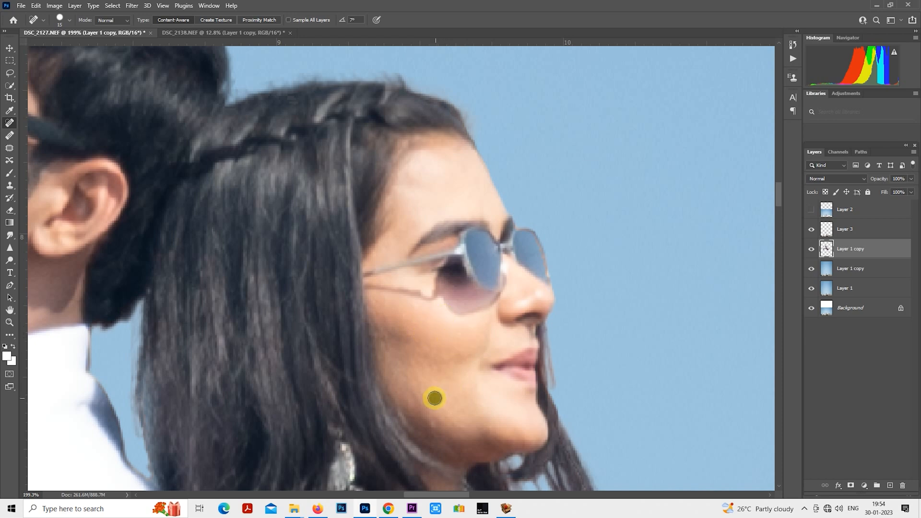
left_click_drag(434, 428, 435, 427)
left_click_drag(424, 405, 419, 393)
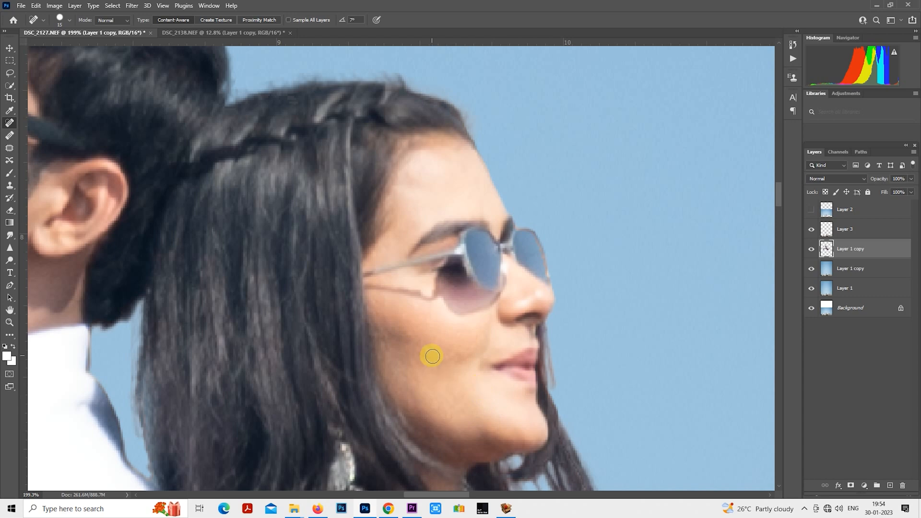
scroll(432, 356, "down", 10)
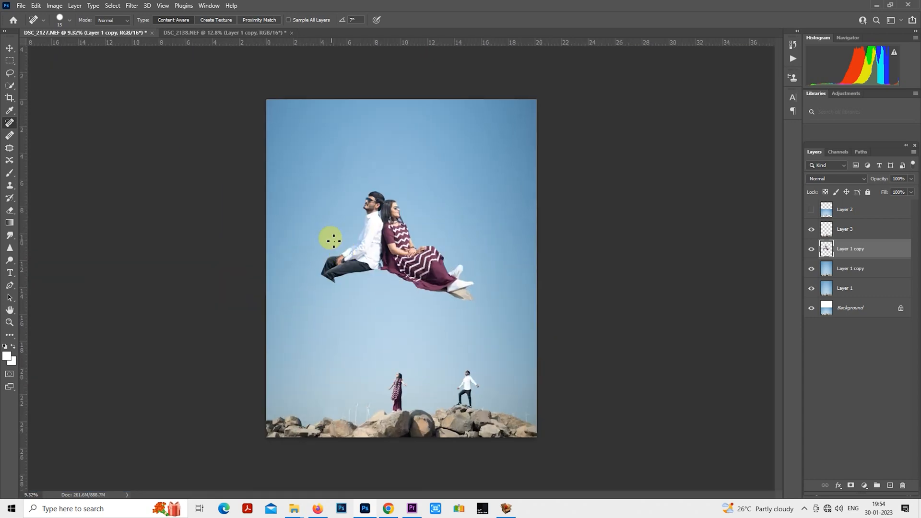
scroll(331, 239, "up", 1)
left_click(136, 9)
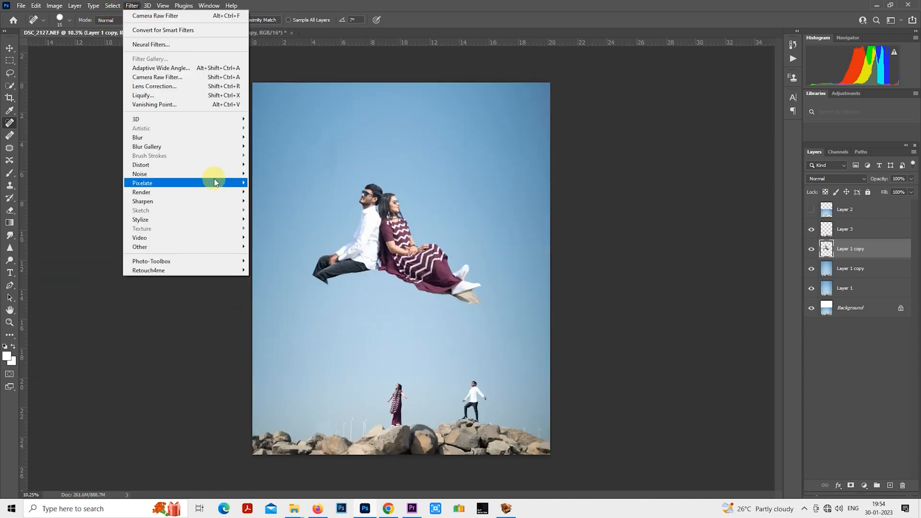
mouse_move(112, 6)
left_click(146, 118)
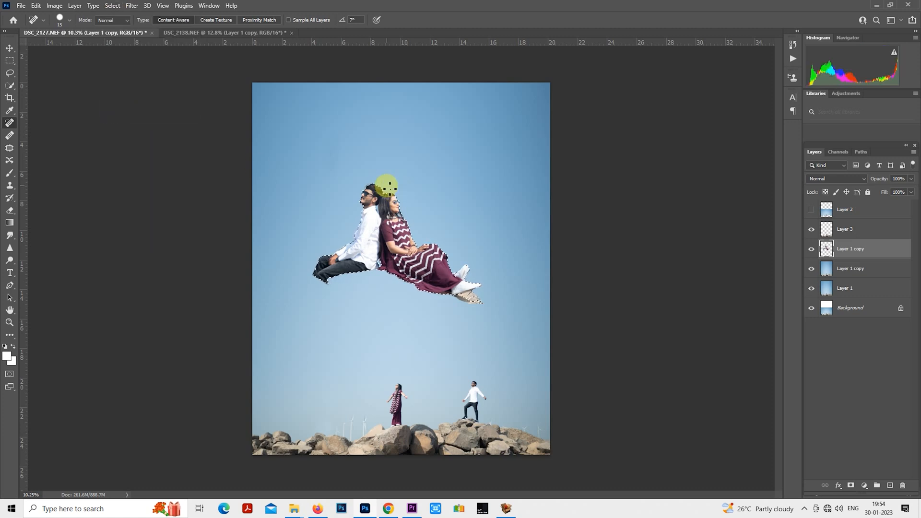
key("ctrl+d")
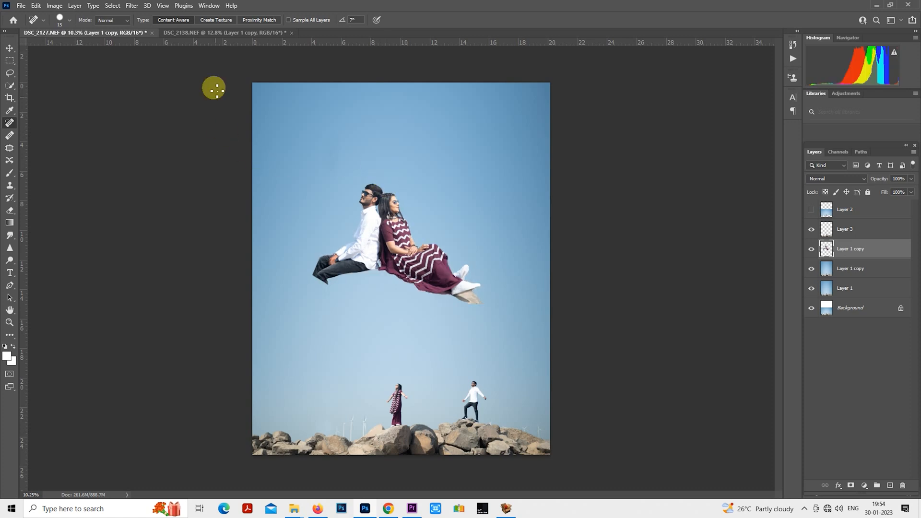
- Smooth the skin on the seated couple's layer with the SkinFiner filter, keeping its smoothing amount at 65
left_click(139, 7)
mouse_move(237, 261)
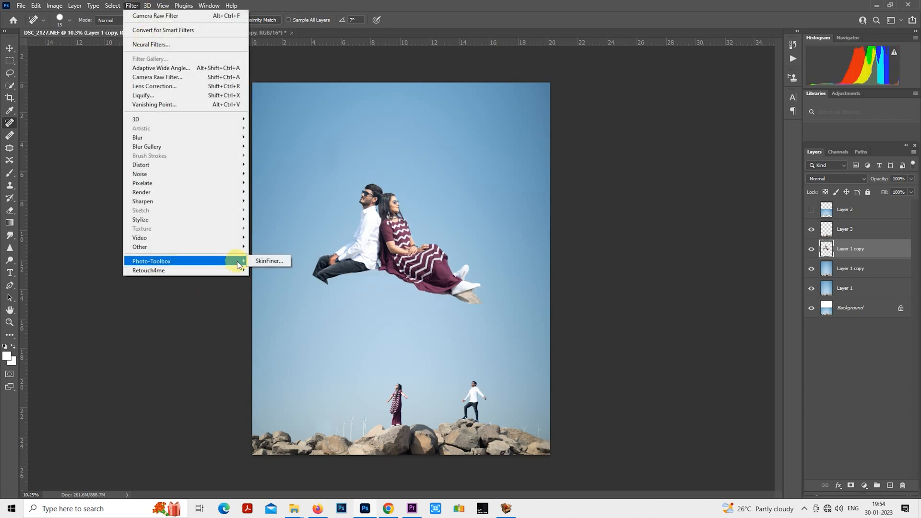
left_click(279, 261)
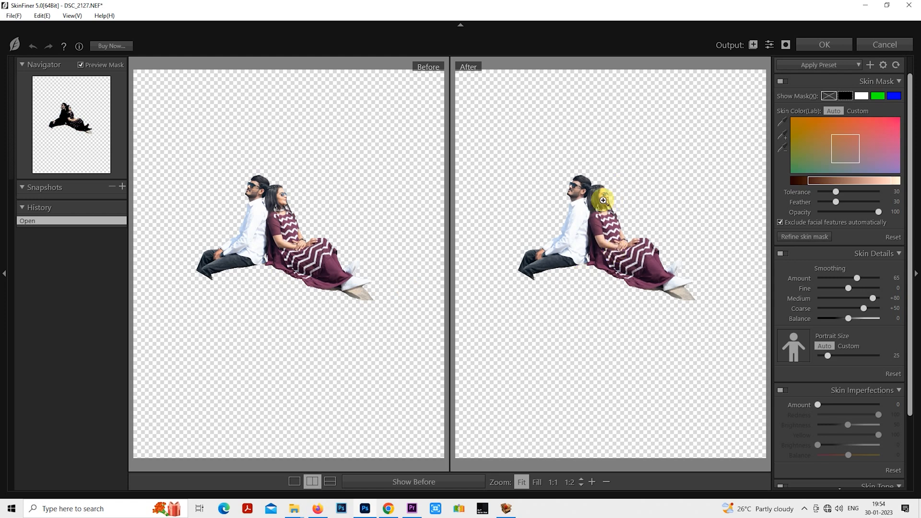
left_click(603, 200)
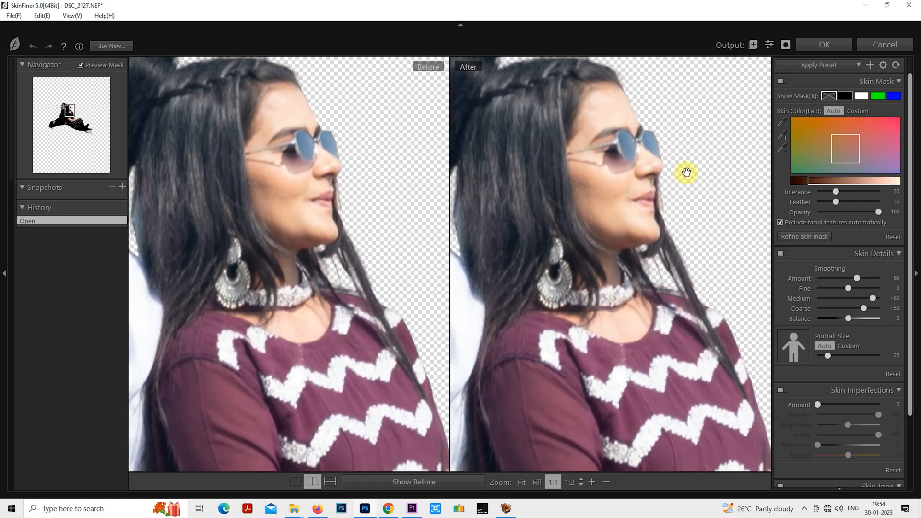
key("Return")
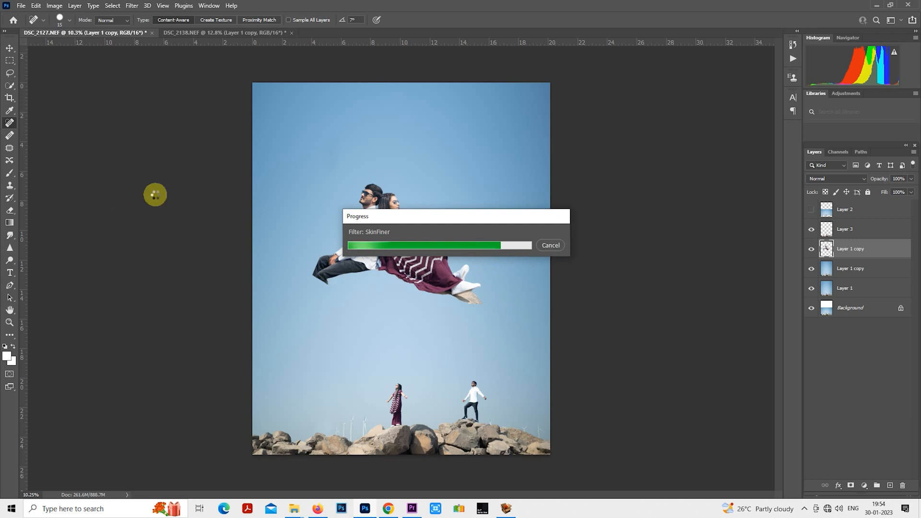
- Free-transform the seated couple's layer, scaling it to about 325% and placing it behind the rocks
left_click(10, 61)
scroll(360, 198, "down", 2)
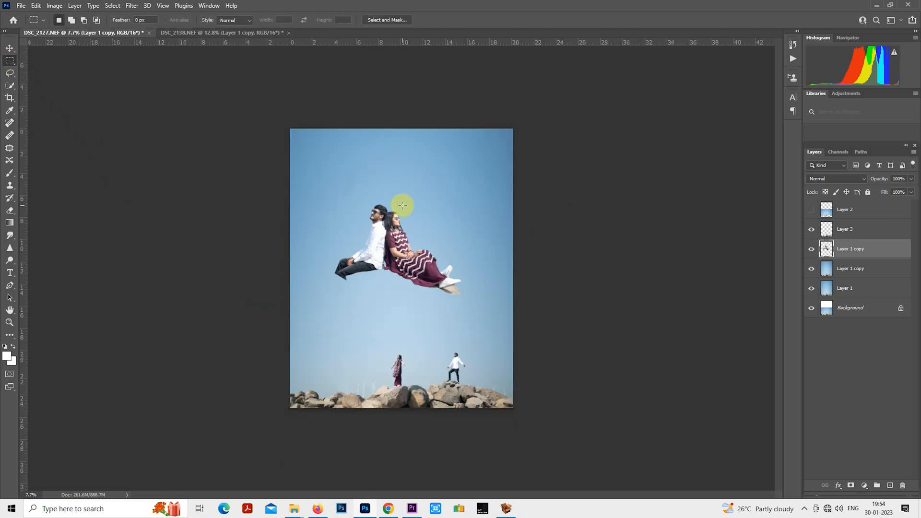
scroll(403, 205, "up", 1)
right_click(389, 195)
left_click(430, 277)
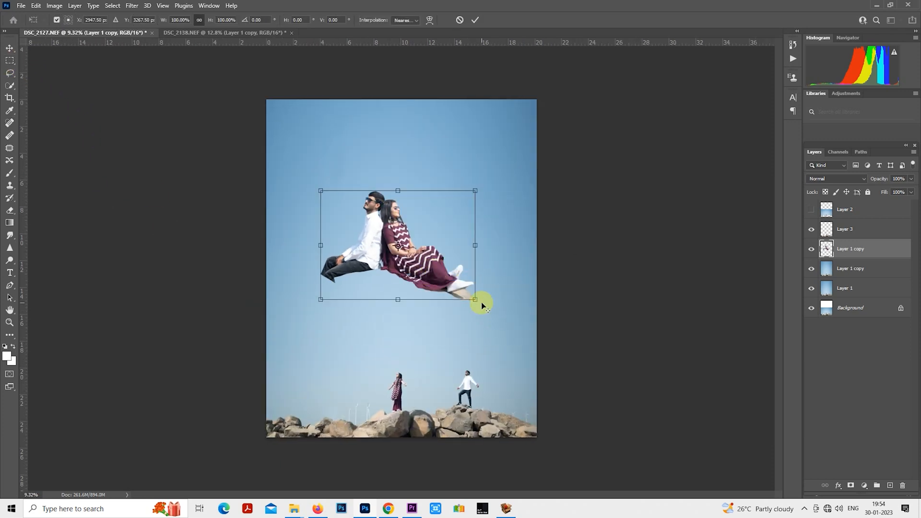
left_click_drag(479, 304, 593, 412)
left_click_drag(506, 256, 553, 339)
left_click_drag(641, 182, 681, 132)
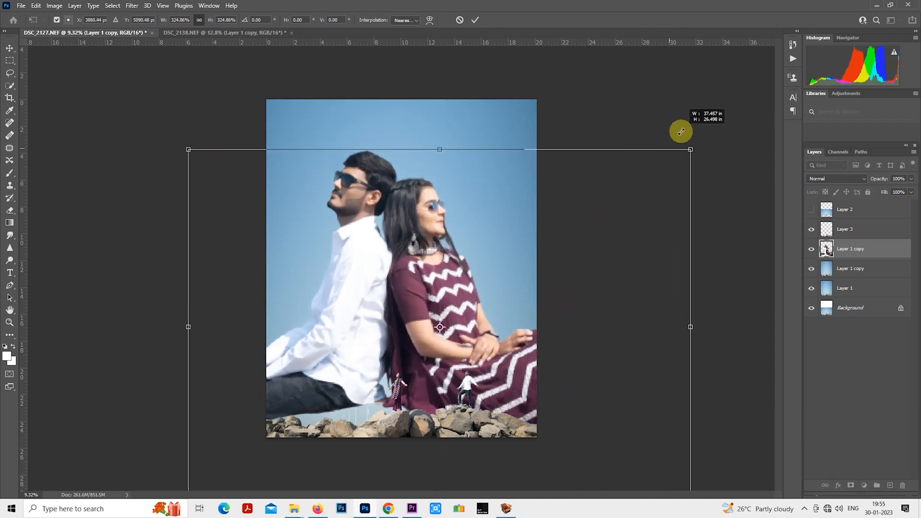
left_click_drag(520, 218, 531, 234)
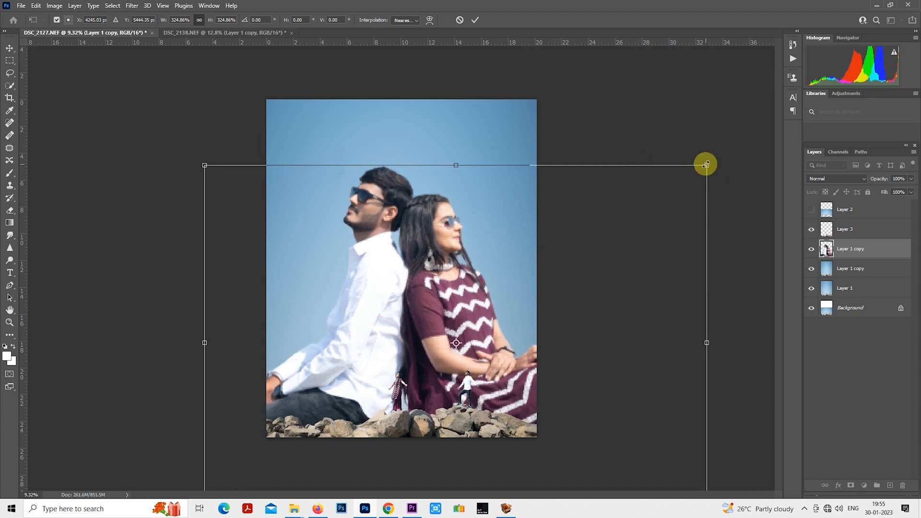
- Refine the seated couple's scale to about 338%, centre them above the rocks and commit the transform
left_click_drag(707, 165, 737, 138)
left_click_drag(571, 206, 576, 220)
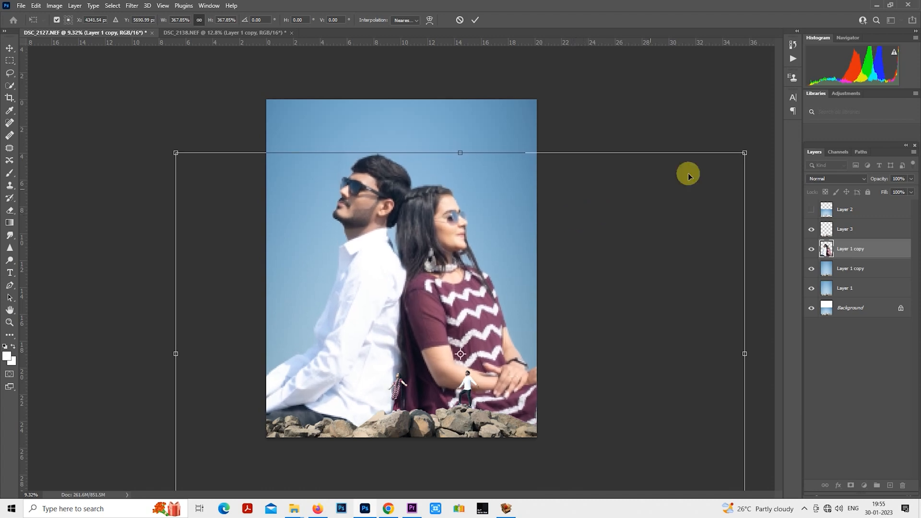
left_click_drag(739, 157, 710, 179)
left_click_drag(586, 228, 588, 242)
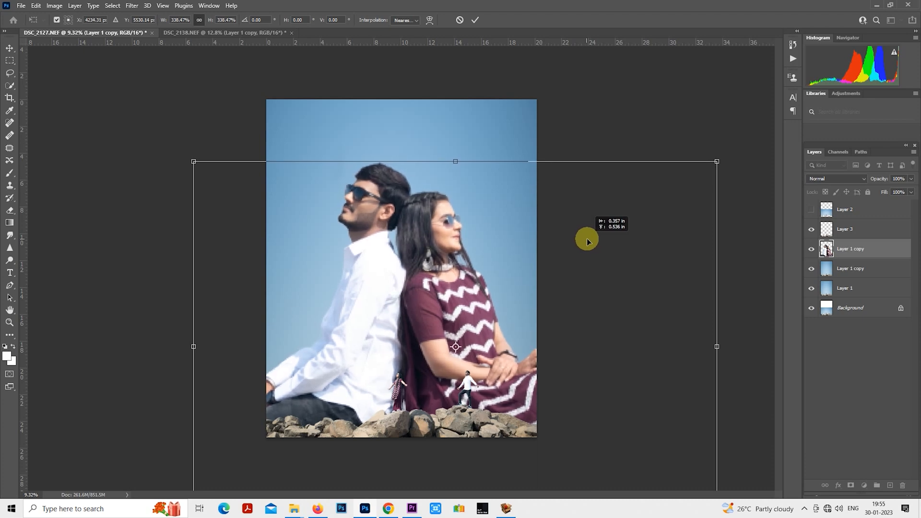
left_click_drag(589, 241, 555, 256)
key("Return")
- Copy the canvas-sized area of the enlarged couple to a new layer and hide the source layer beneath it
key("m")
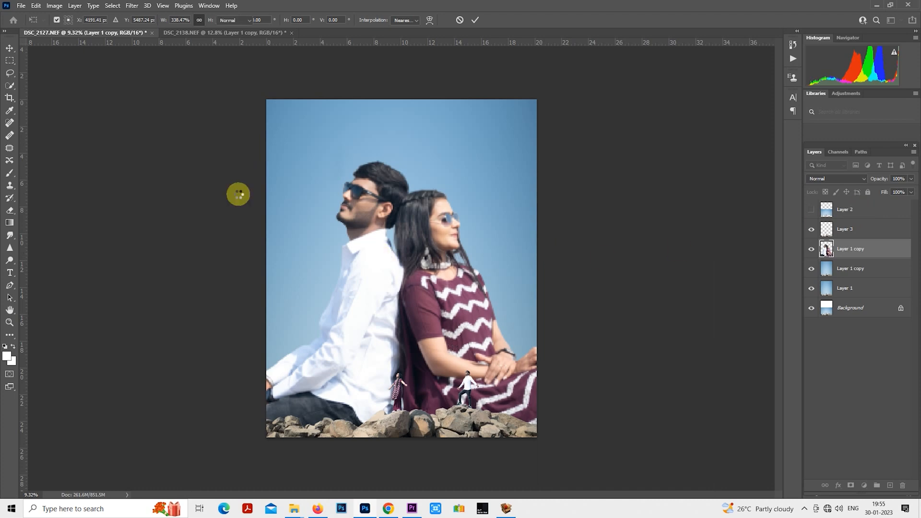
left_click_drag(267, 100, 535, 439)
key("ctrl+j")
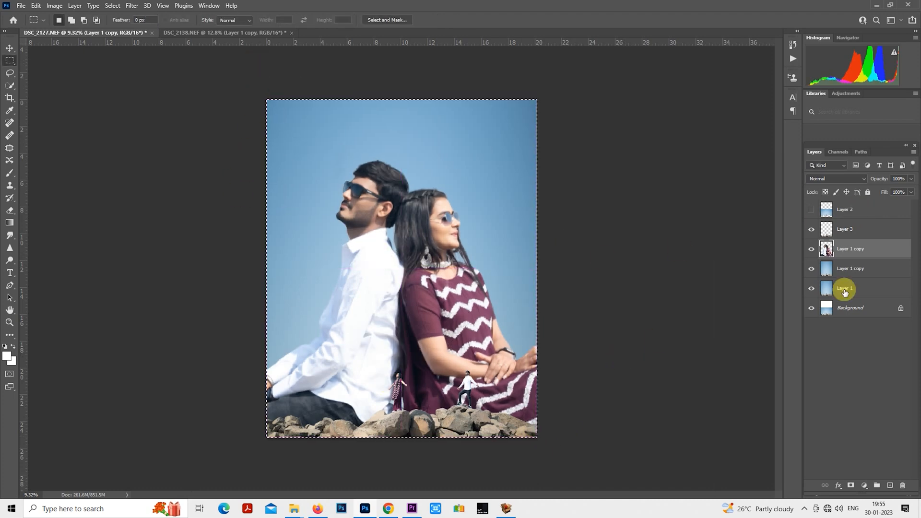
left_click(813, 272)
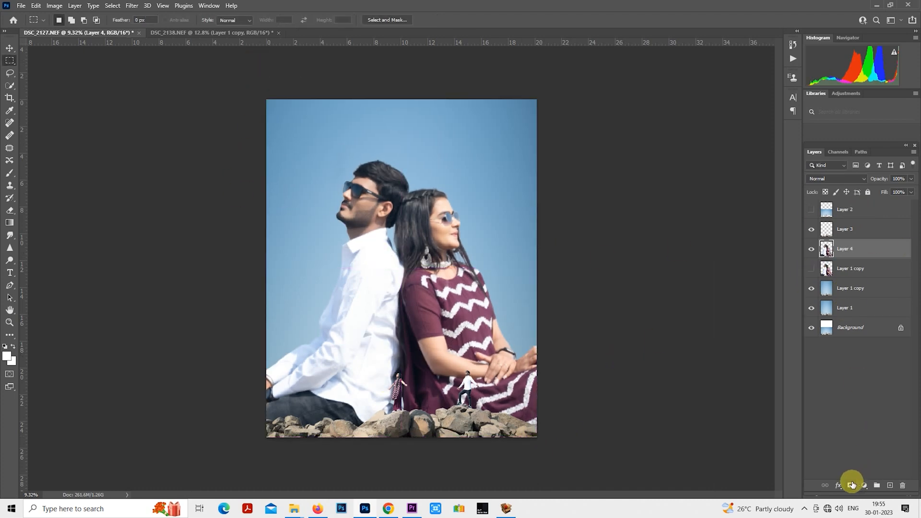
- Add a layer mask to the cropped couple layer and choose the Soft Round brush for painting on it
left_click(852, 485)
key("ctrl+minus")
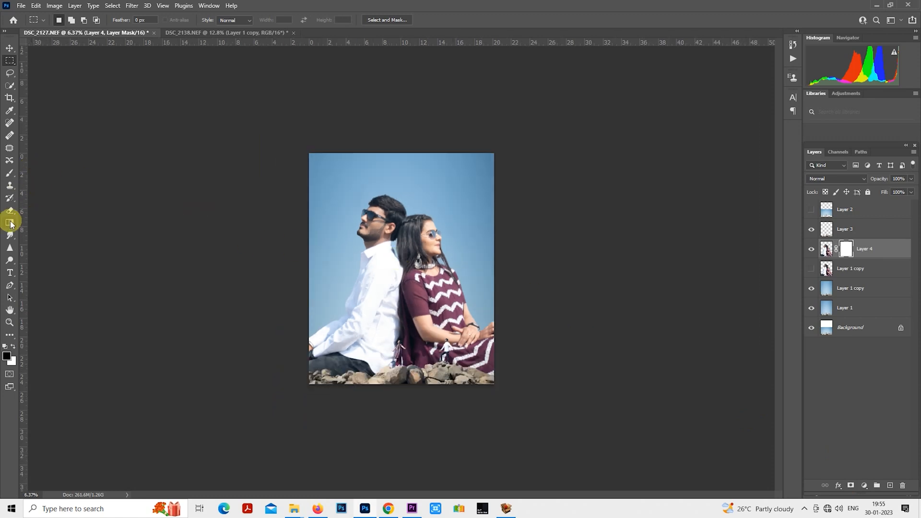
left_click(10, 176)
left_click(67, 21)
left_click(90, 130)
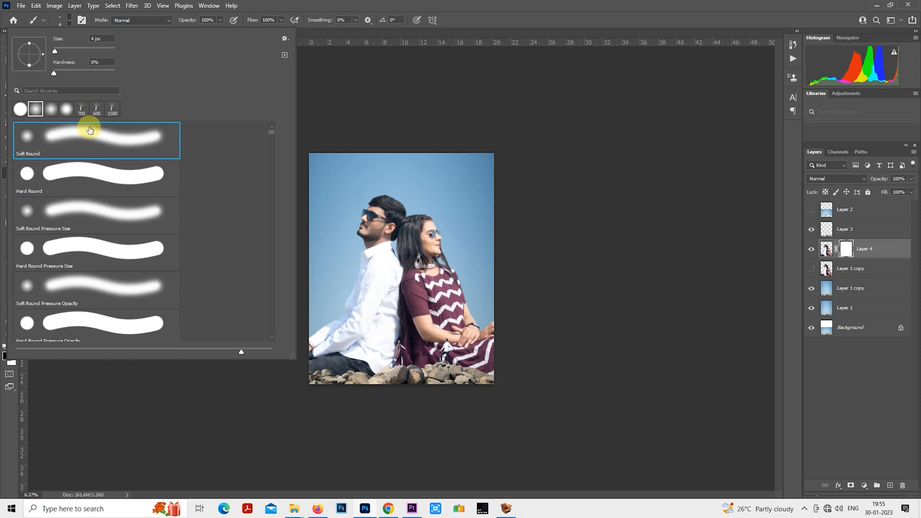
left_click(606, 250)
- Paint black on the mask with a 5000 px brush to fade the couple's lower bodies, and set brush opacity to 52%
key("bracketright")
key("bracketright")
key("bracketright")
key("bracketright")
key("bracketright")
key("bracketright")
key("bracketright")
key("bracketright")
key("bracketright")
key("bracketright")
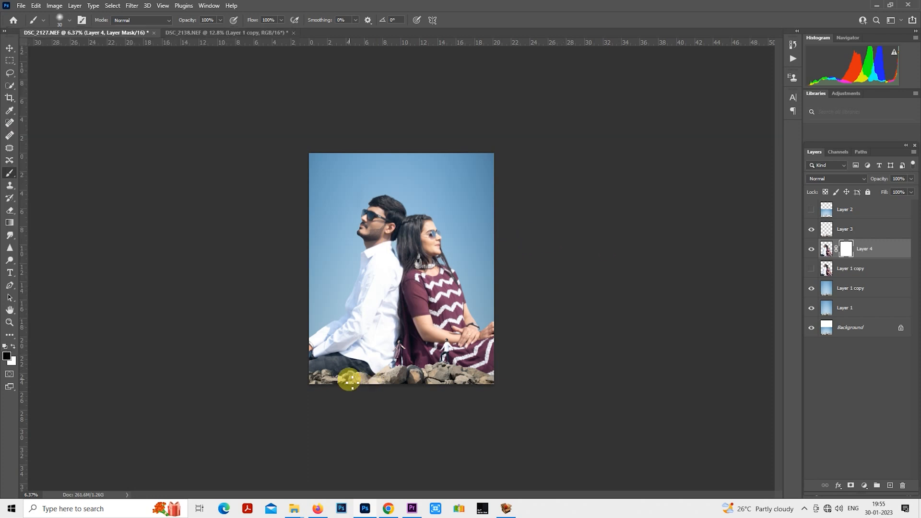
key("bracketright")
key("bracketright")
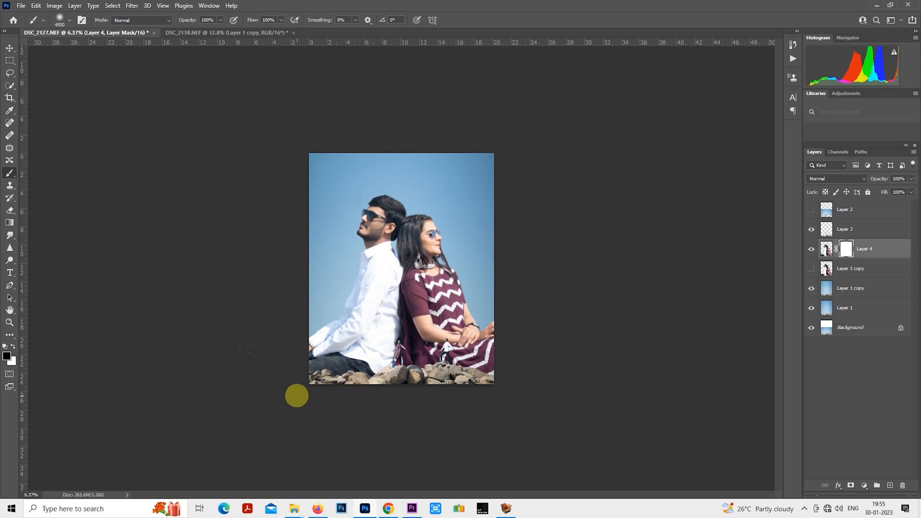
key("bracketright")
key("bracketright")
left_click_drag(336, 397, 543, 397)
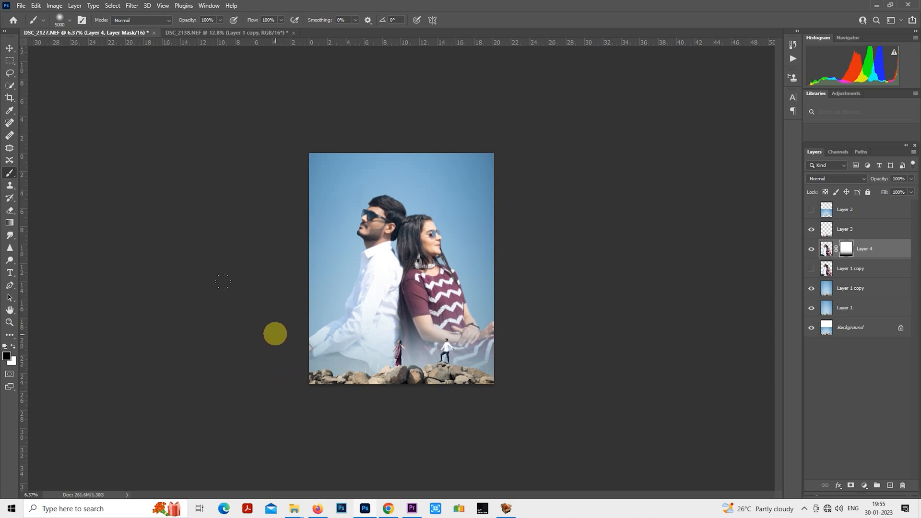
left_click_drag(275, 341, 337, 413)
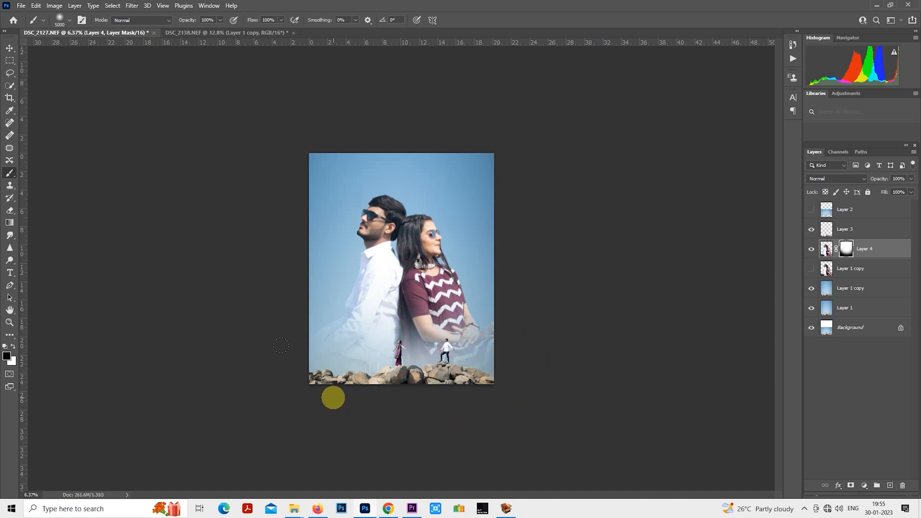
mouse_move(328, 391)
left_mouse_down()
mouse_move(407, 403)
mouse_move(556, 403)
left_mouse_up()
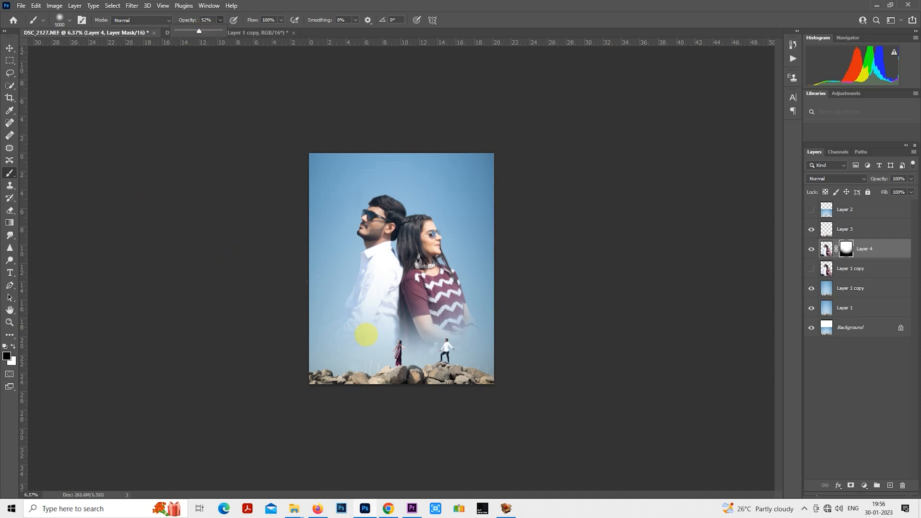
left_click(358, 367)
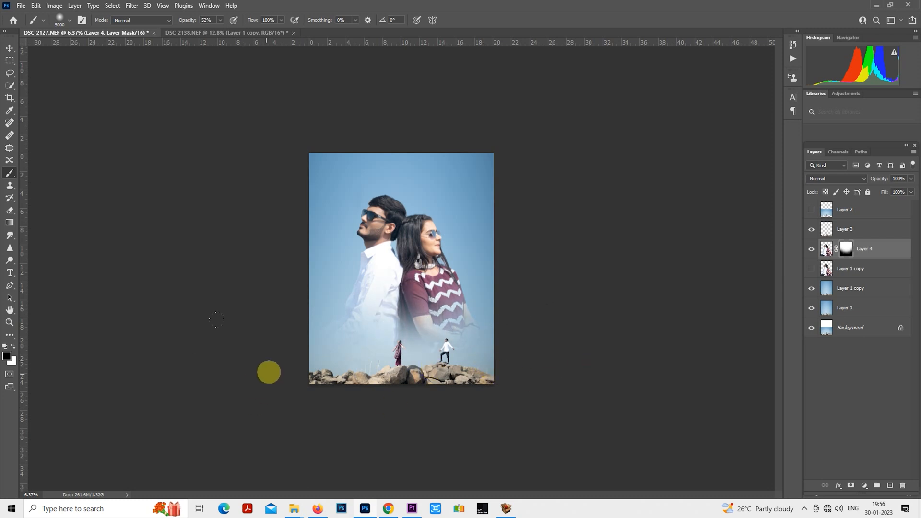
- Set the masked couple layer's opacity to 50%
left_click(8, 62)
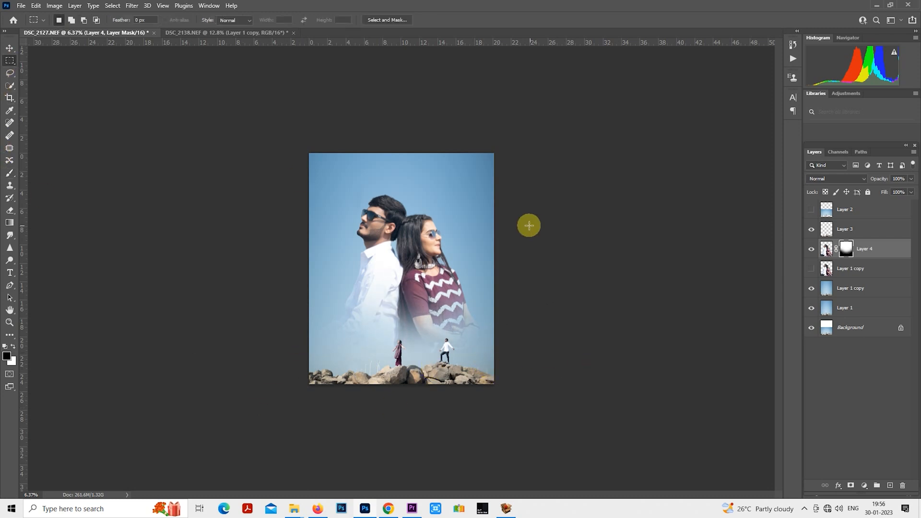
key("5")
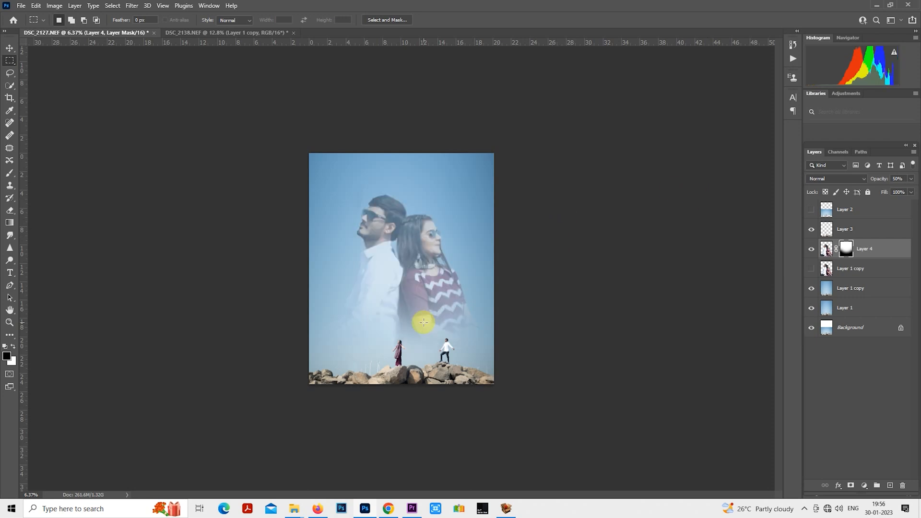
scroll(423, 322, "up", 3)
scroll(423, 322, "down", 1)
scroll(461, 311, "down", 3)
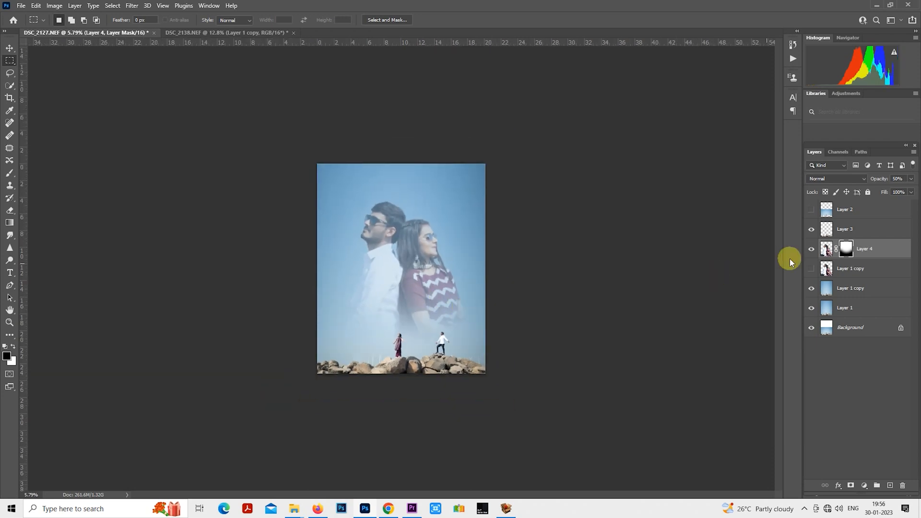
- Restore part of the couple's faded arms and laps by erasing on the mask with a Soft Round eraser of about 4000 px
left_click(9, 174)
left_click(10, 210)
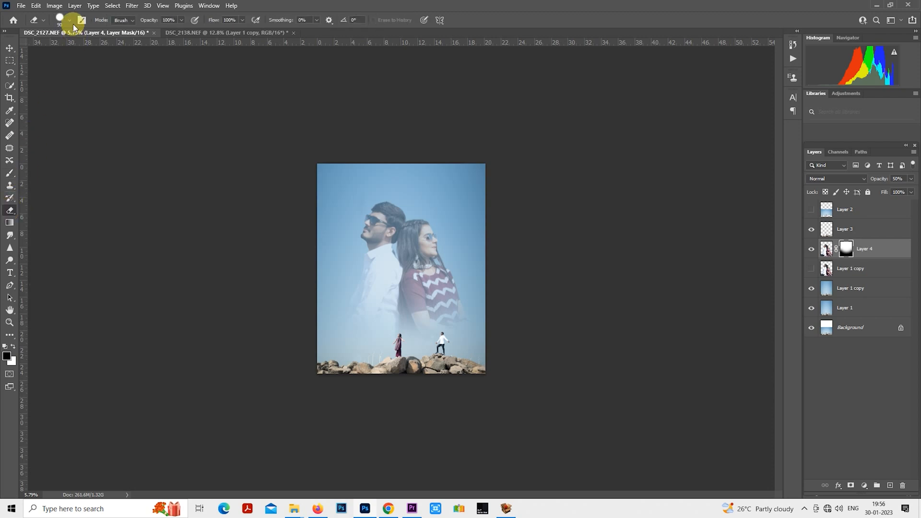
left_click(69, 20)
left_click(92, 137)
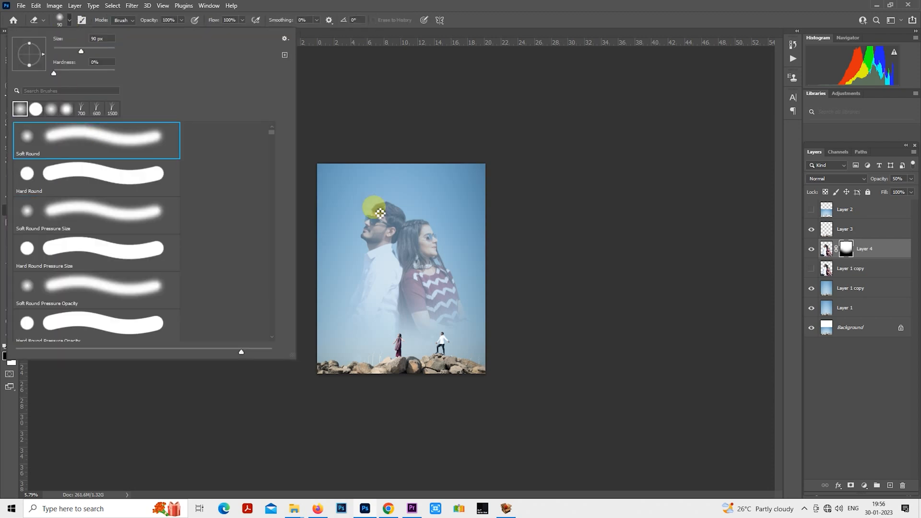
left_click(380, 213)
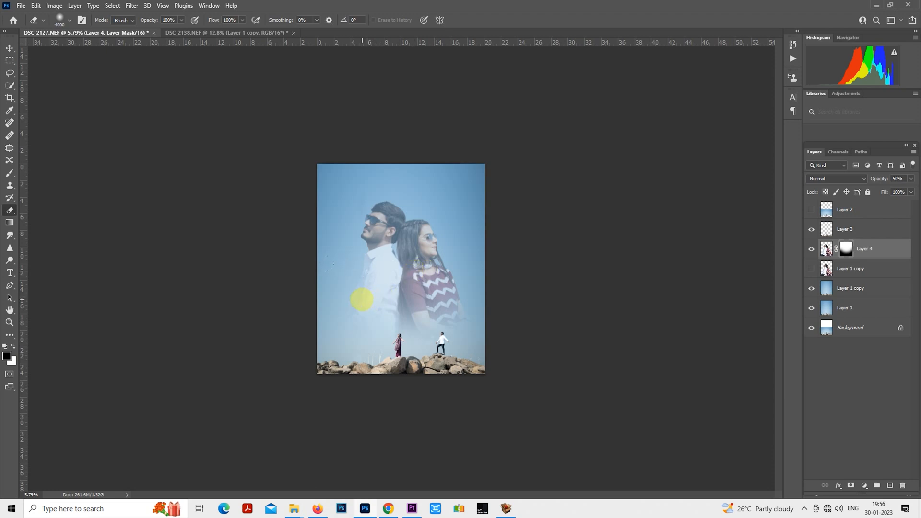
left_click_drag(362, 299, 484, 298)
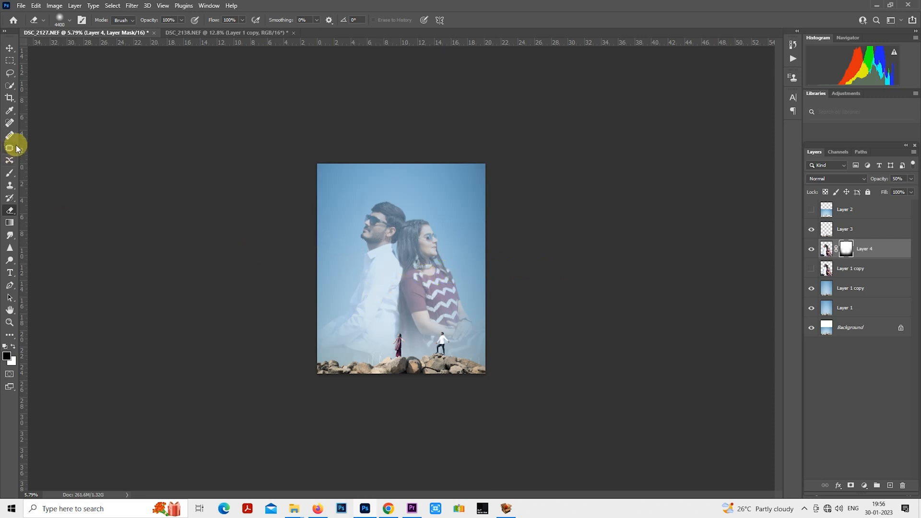
left_click(10, 174)
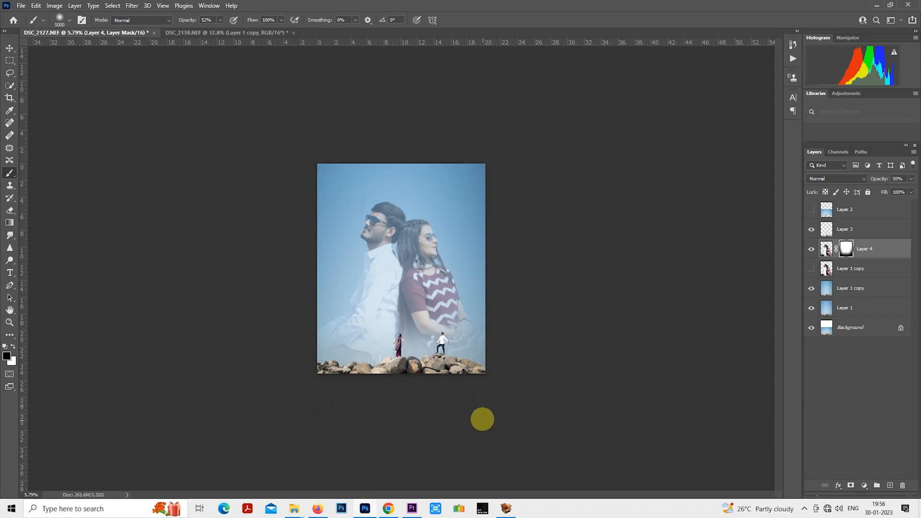
scroll(562, 377, "up", 1)
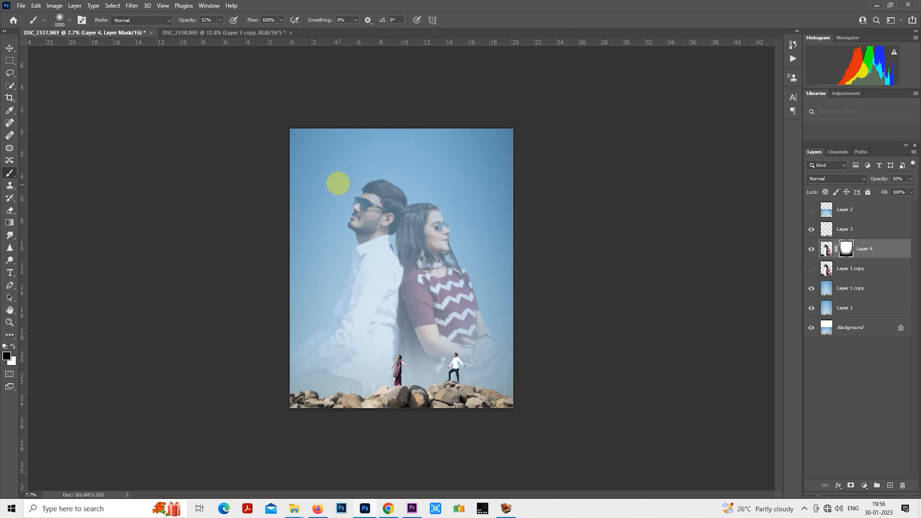
- Try the Luminosity blend mode on the masked couple layer and return it to Normal
left_click(9, 61)
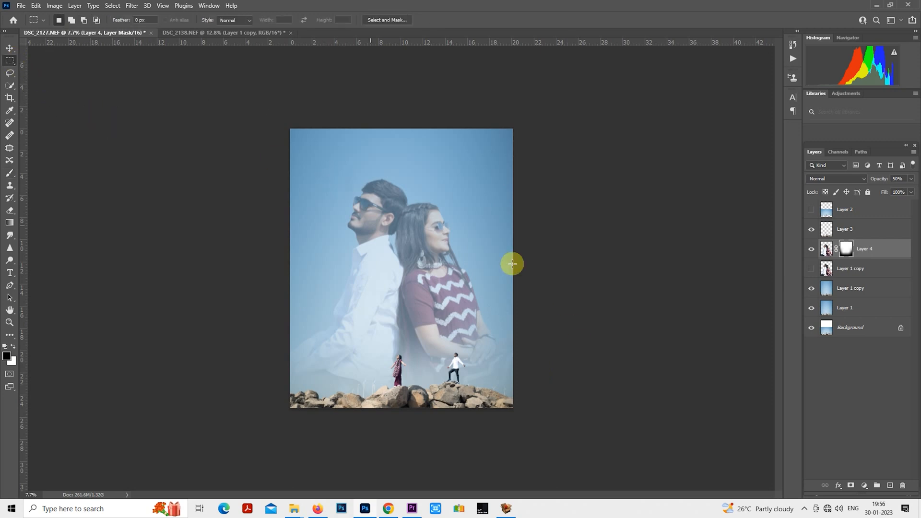
left_click(819, 179)
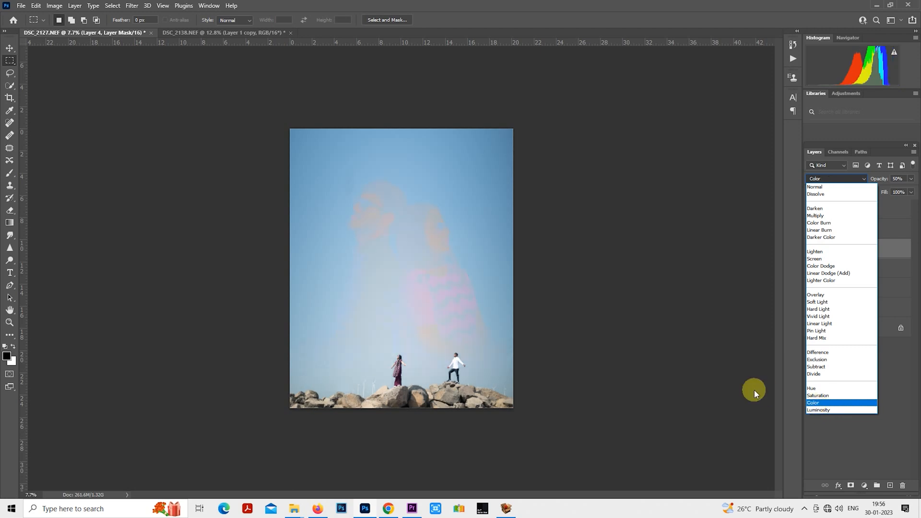
left_click(844, 410)
key("ctrl+plus")
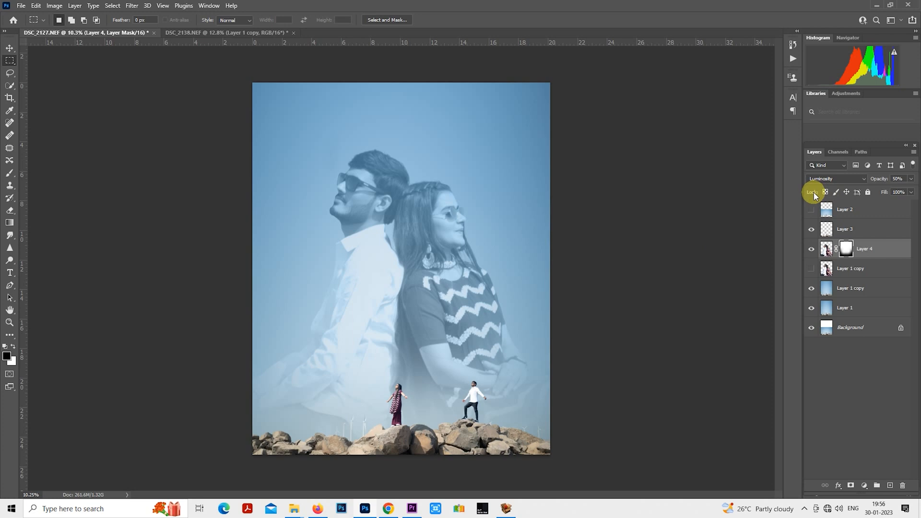
left_click(842, 180)
left_click(839, 189)
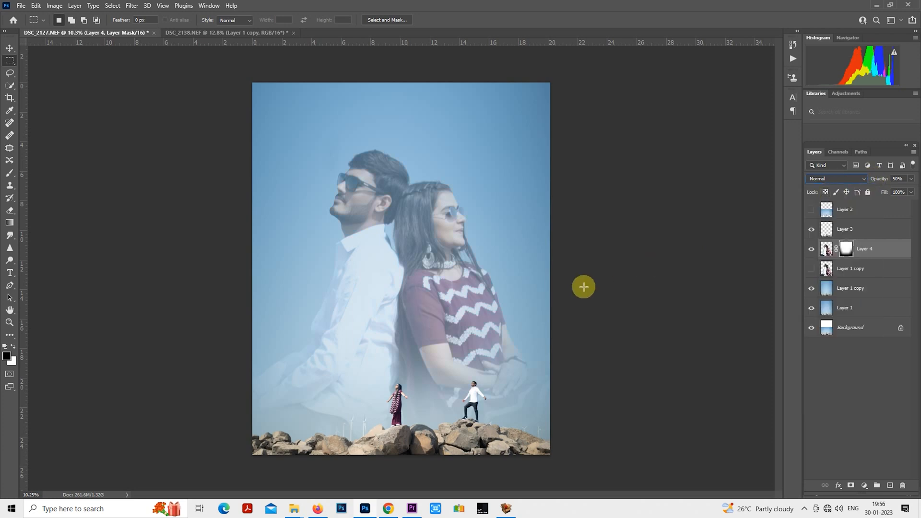
scroll(550, 286, "down", 2)
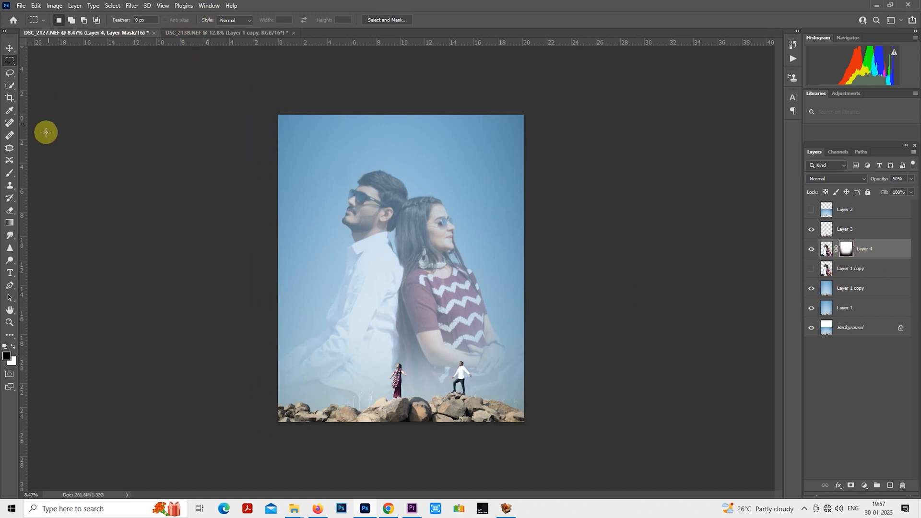
- Fade the seated couple's lower bodies further by painting black on the layer mask at 33% brush opacity
left_click(10, 179)
left_click(220, 20)
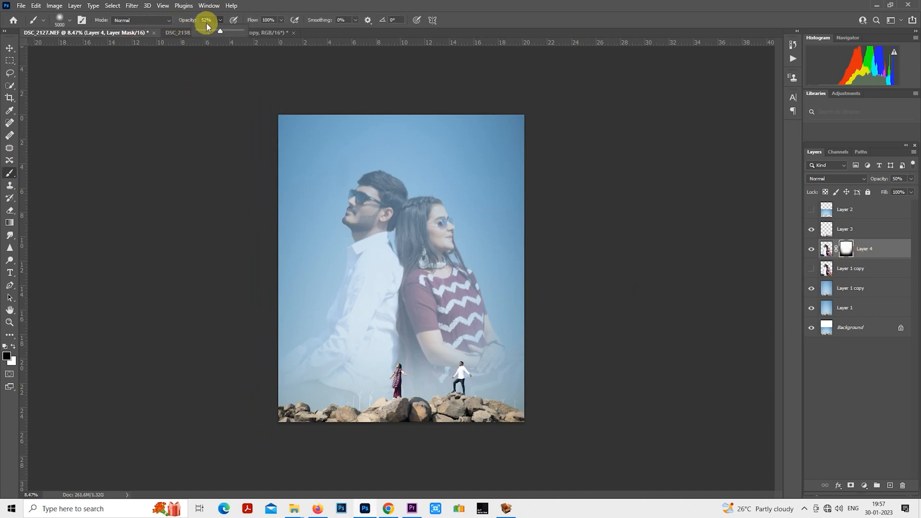
left_click_drag(214, 31, 211, 31)
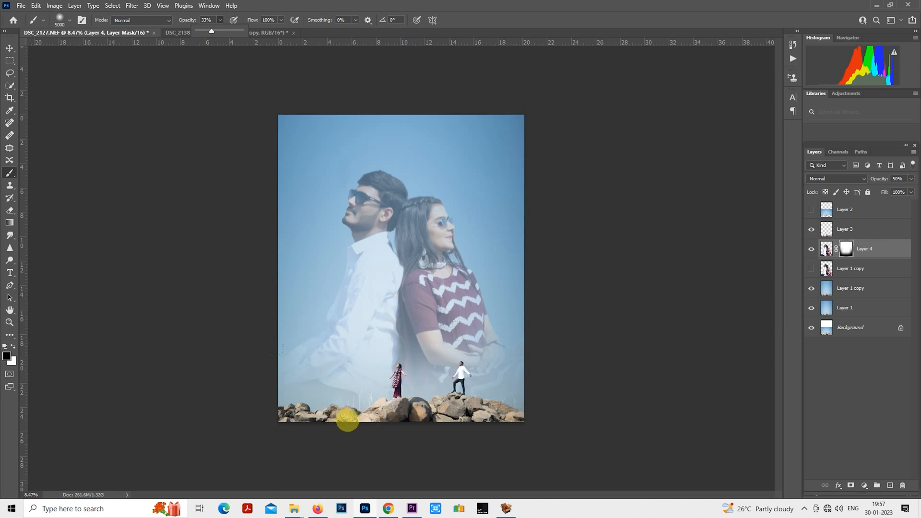
left_click(307, 412)
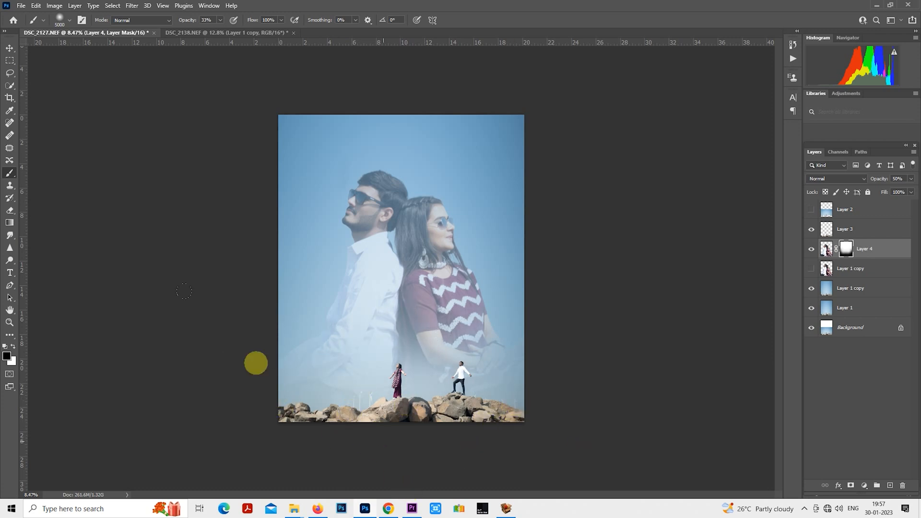
scroll(150, 273, "up", 1)
left_click(10, 60)
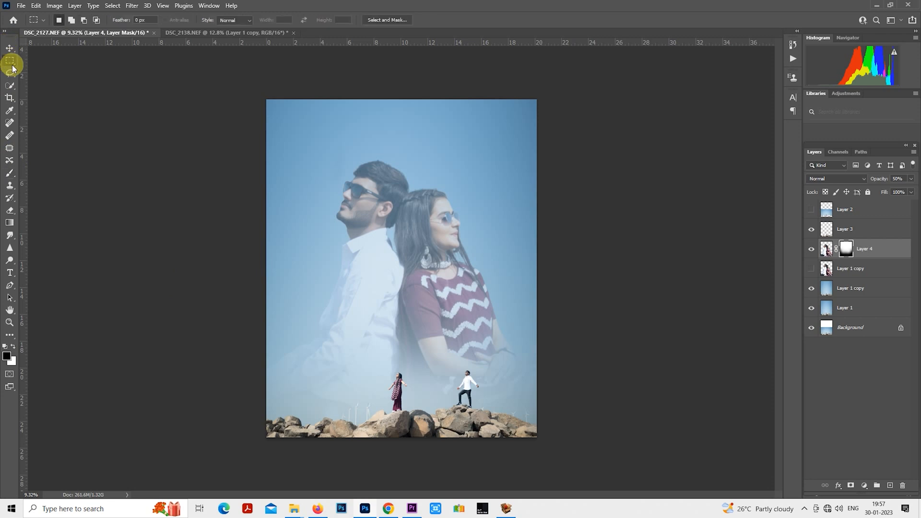
scroll(407, 244, "down", 1)
scroll(407, 245, "up", 1)
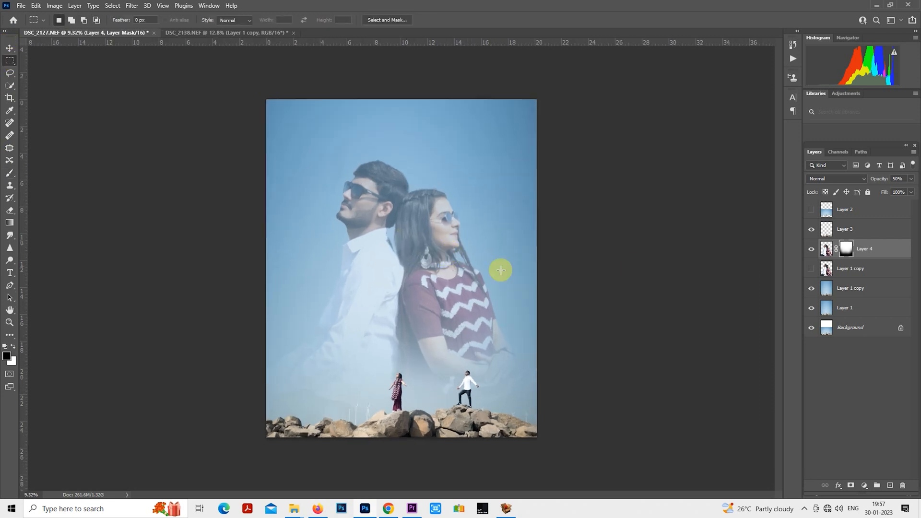
- Move the hidden Layer 2 below the hidden cut-out Layer 1 copy and select Layer 3
left_click_drag(846, 219, 864, 276)
left_click(851, 210)
scroll(528, 263, "down", 1)
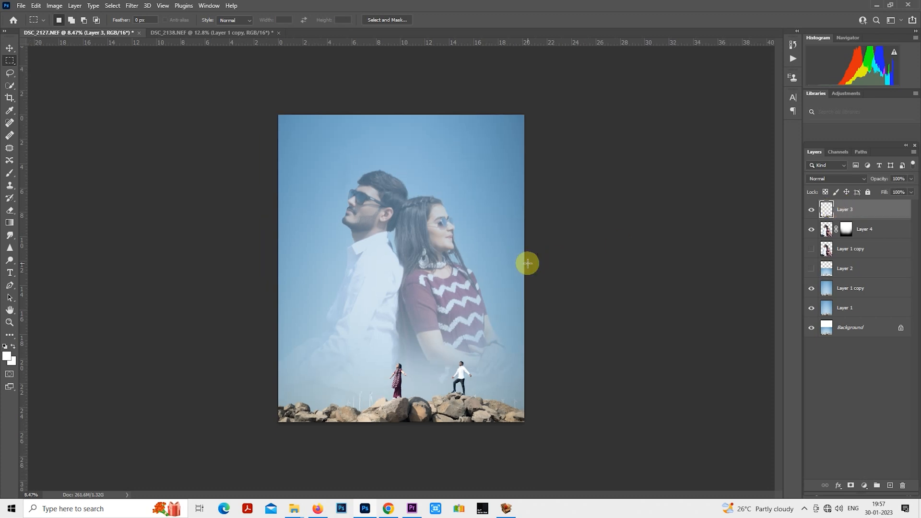
- Lower the opacity of the masked couple layer, Layer 4, to 28%
scroll(528, 263, "up", 1)
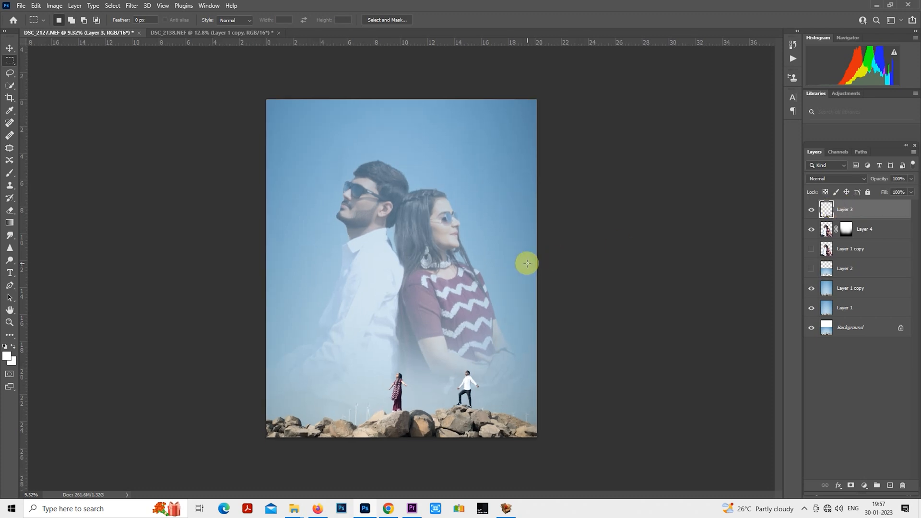
left_click(863, 231)
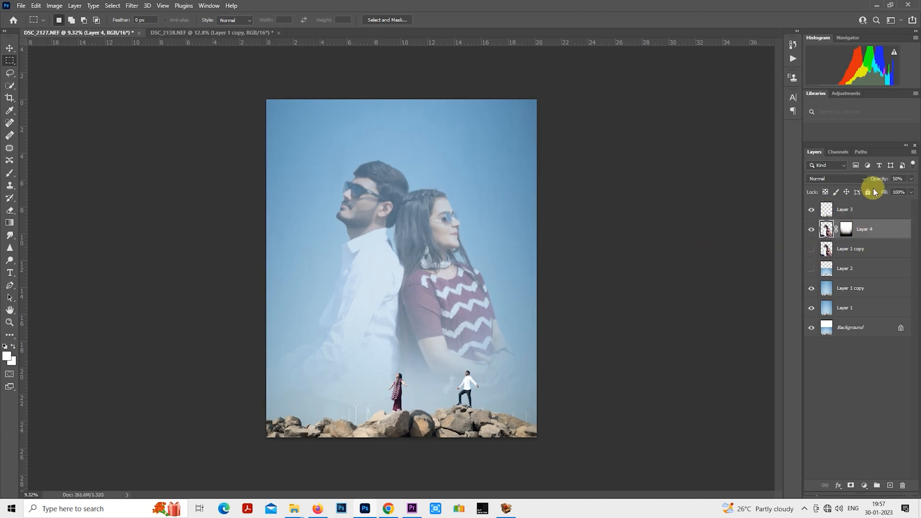
left_click_drag(879, 180, 871, 184)
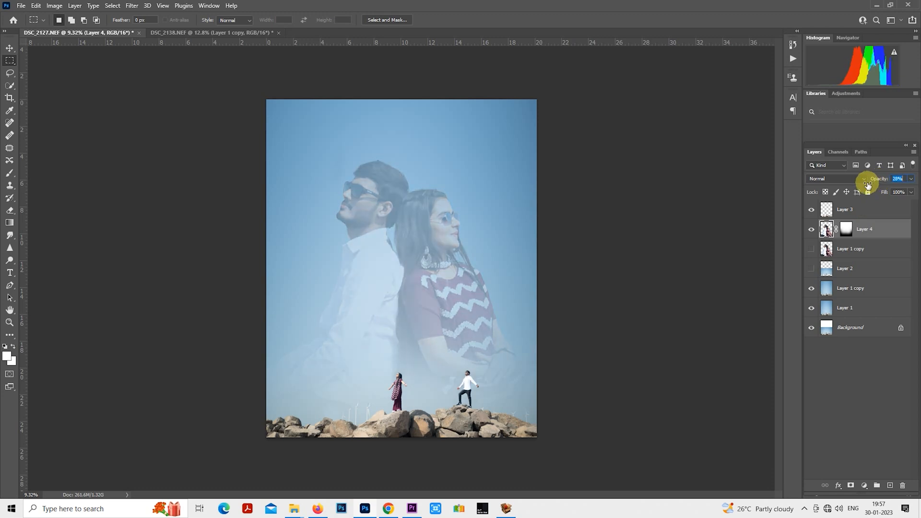
- Stamp all visible layers into a new layer above Layer 3 and duplicate that merged layer
left_click(871, 210)
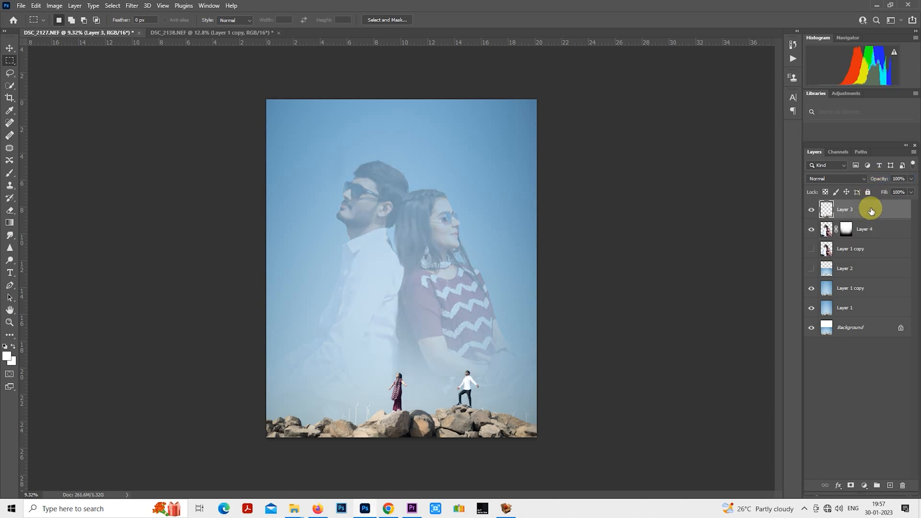
key("ctrl+alt+shift+e")
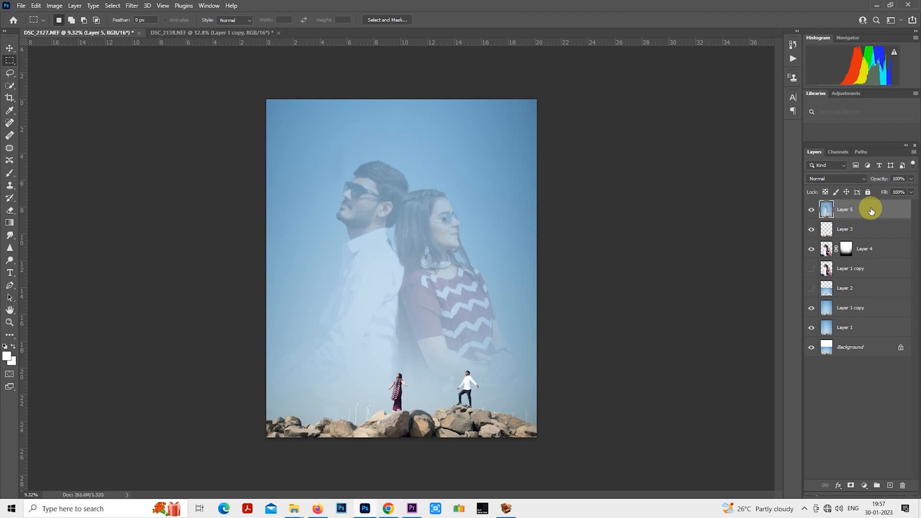
key("ctrl+j")
scroll(567, 269, "down", 1)
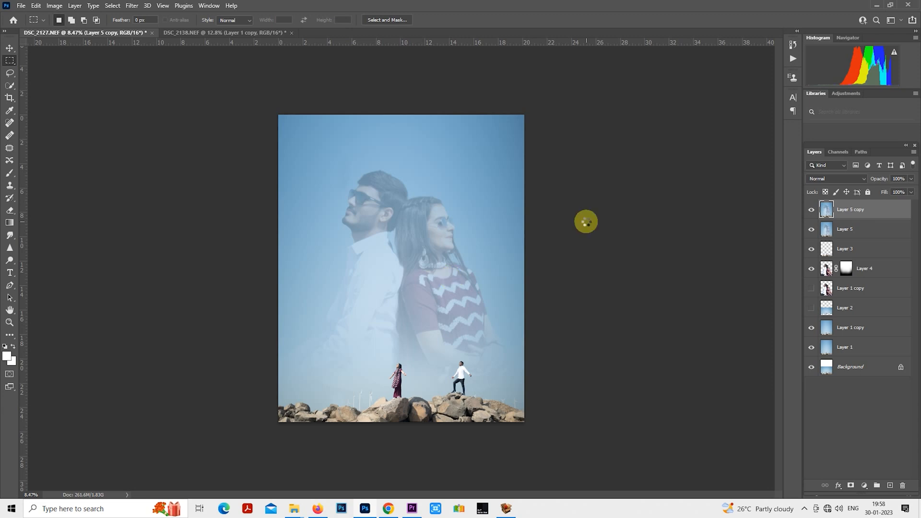
- Open the duplicated merged layer in Camera Raw and apply the 10portraits user preset
key("ctrl+shift+a")
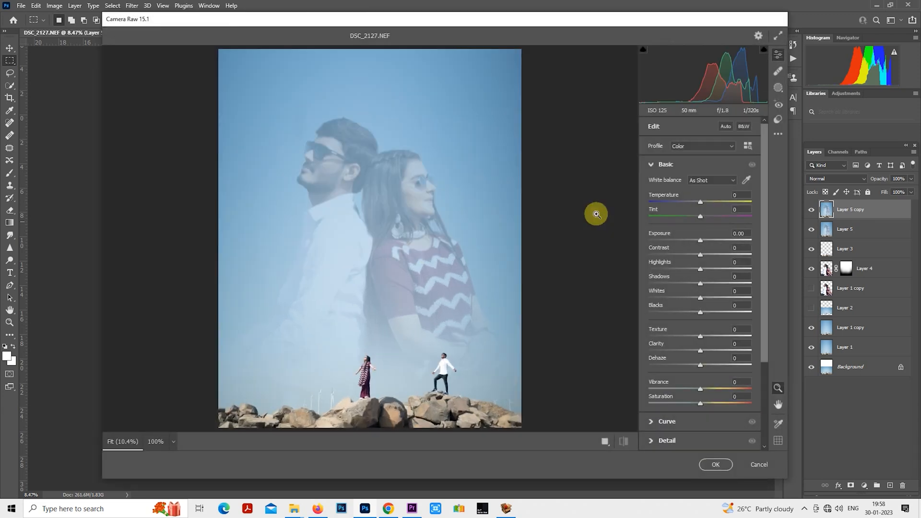
left_click(777, 118)
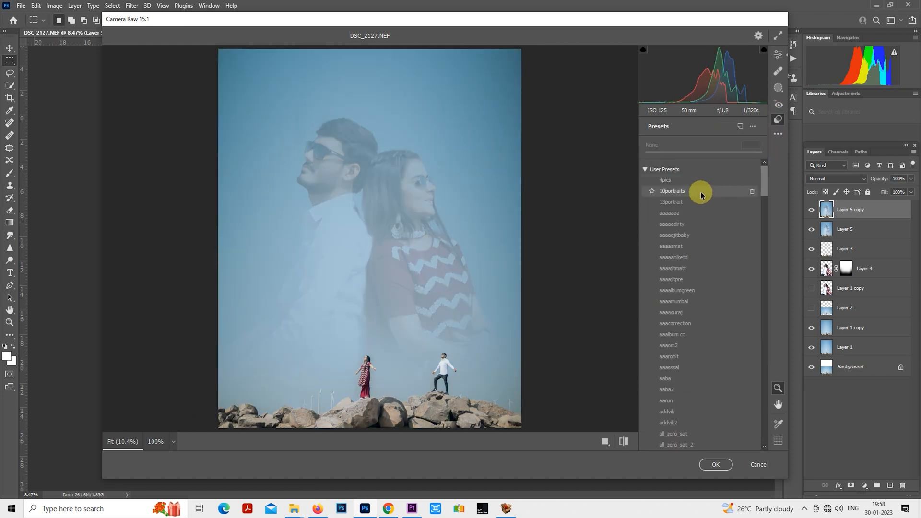
left_click(701, 192)
- Adjust the preset's Basic tones with contrast -41 and whites -71, raise the shadows further and lower the blacks
left_click(778, 54)
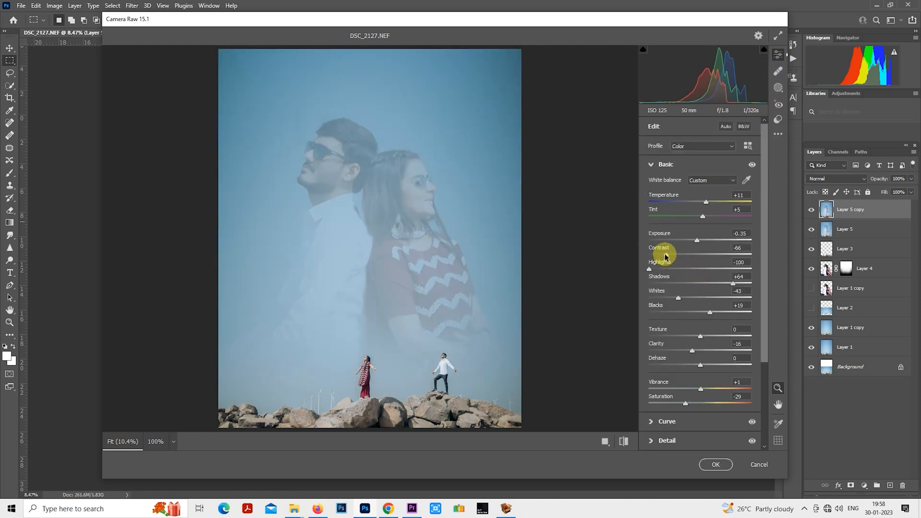
left_click_drag(664, 254, 682, 252)
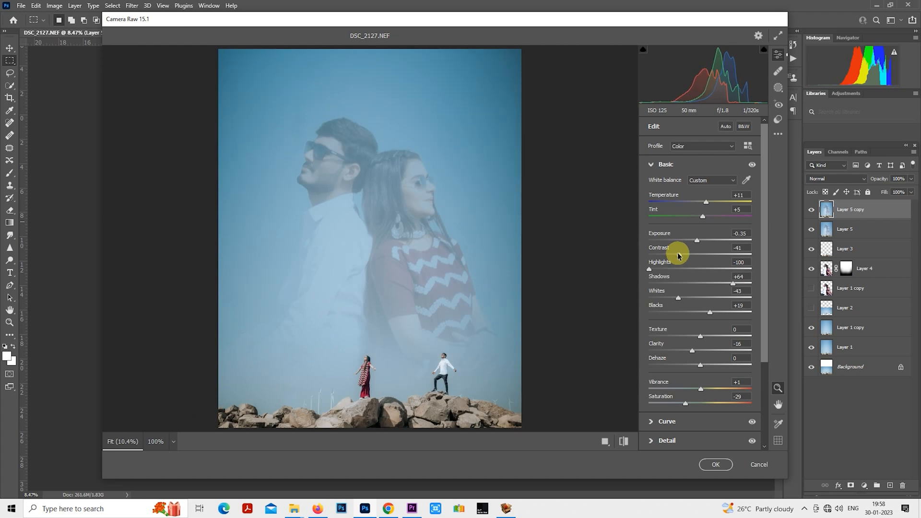
left_click_drag(678, 298, 708, 311)
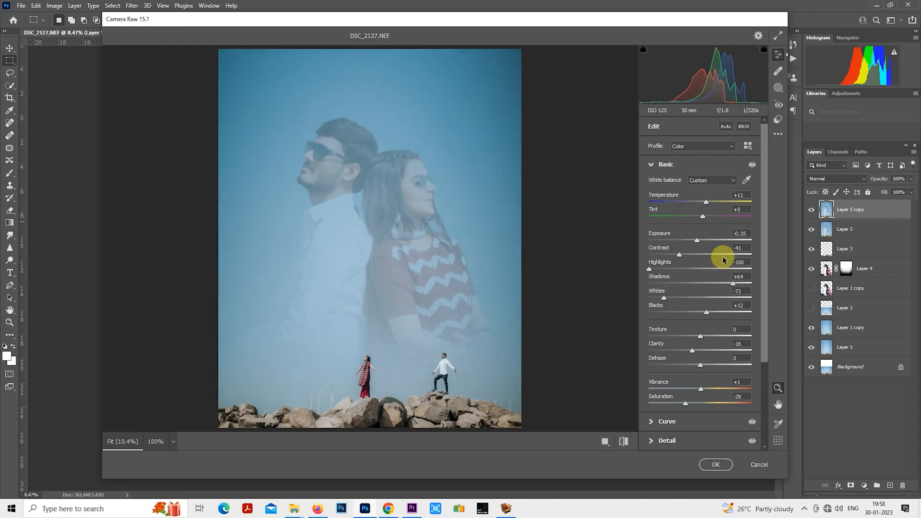
left_click_drag(733, 283, 741, 284)
mouse_move(696, 311)
left_mouse_down()
mouse_move(666, 300)
mouse_move(697, 312)
left_mouse_up()
- Check the Effects and Detail settings, set the Color Mixer's Aquas saturation to -27, and apply the Camera Raw filter
left_click(650, 165)
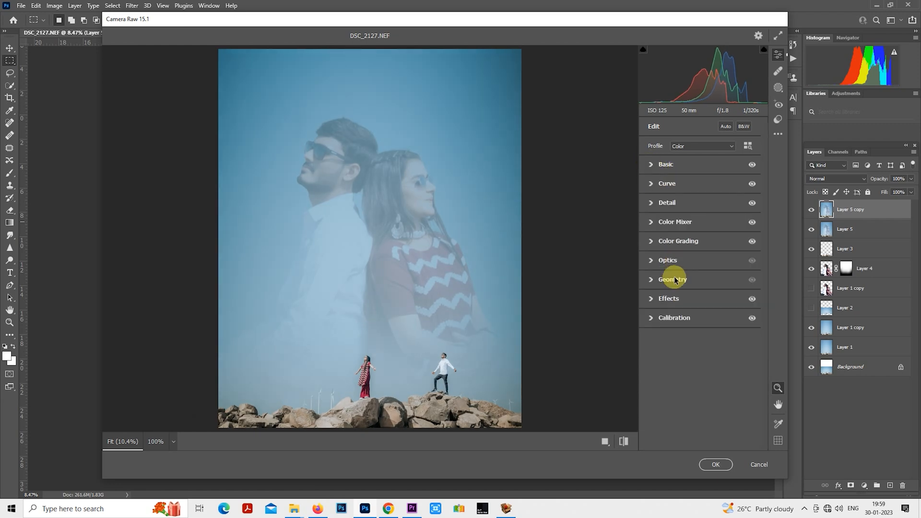
left_click(654, 300)
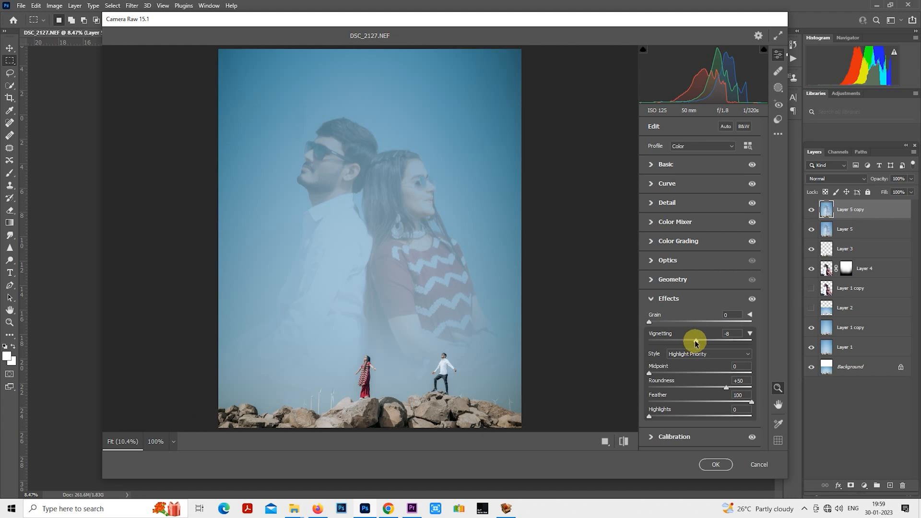
left_click(624, 441)
left_click(666, 202)
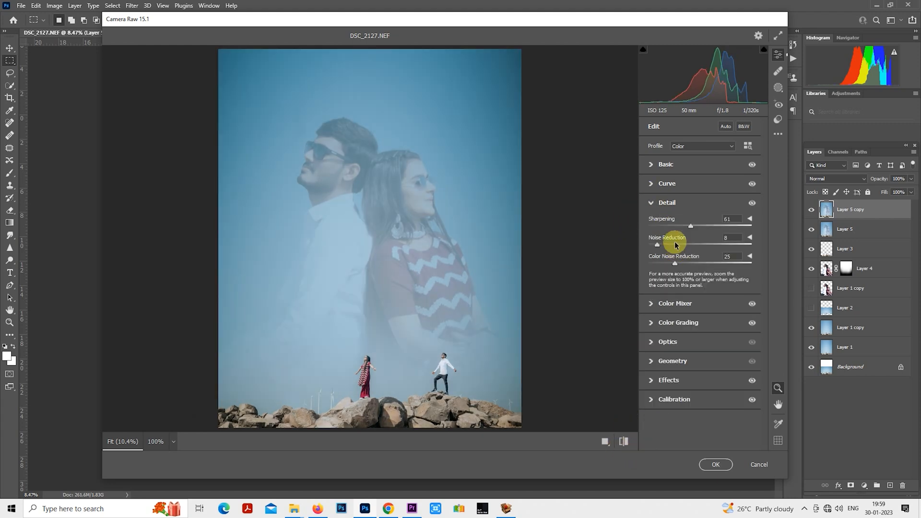
left_click(659, 203)
left_click(653, 227)
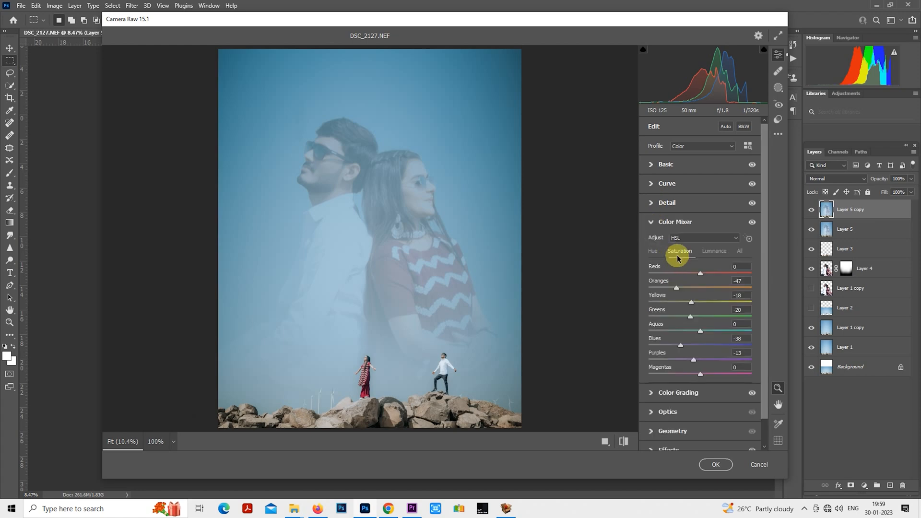
left_click_drag(676, 333, 686, 330)
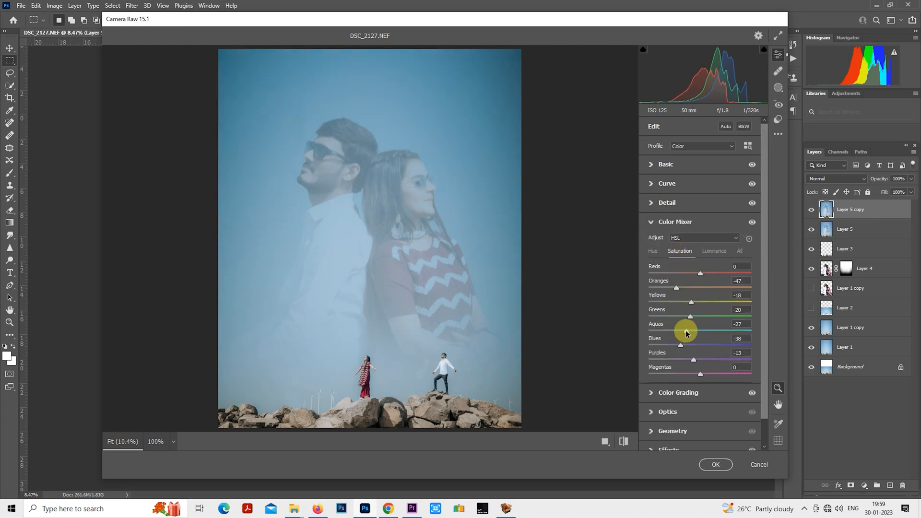
left_click(725, 467)
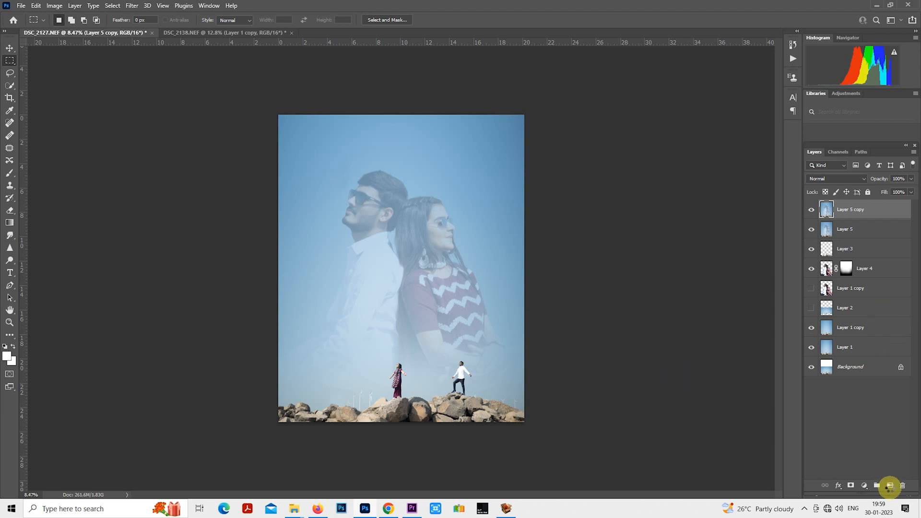
- Darken the rocks with a linear gradient rising from the bottom edge on a new layer, and set that layer's opacity to 71%
left_click(891, 487)
left_click(9, 222)
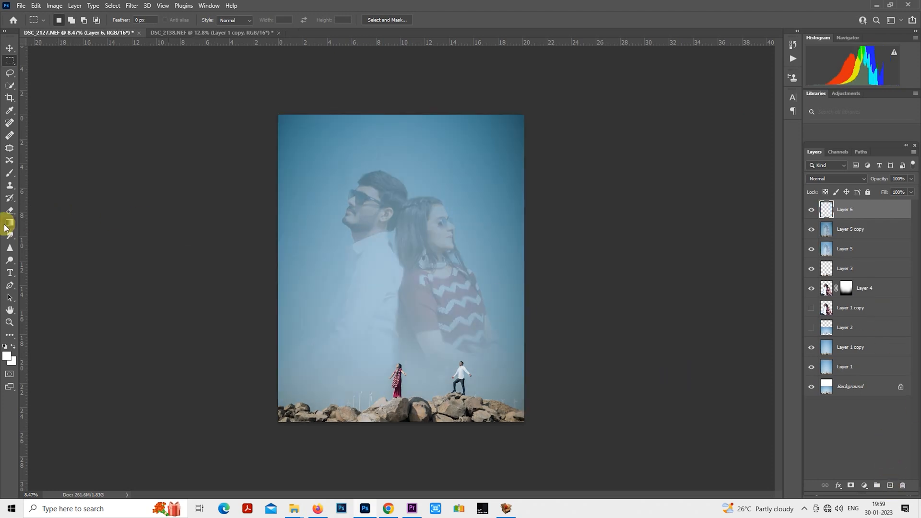
left_click_drag(413, 447, 411, 390)
scroll(533, 344, "down", 1)
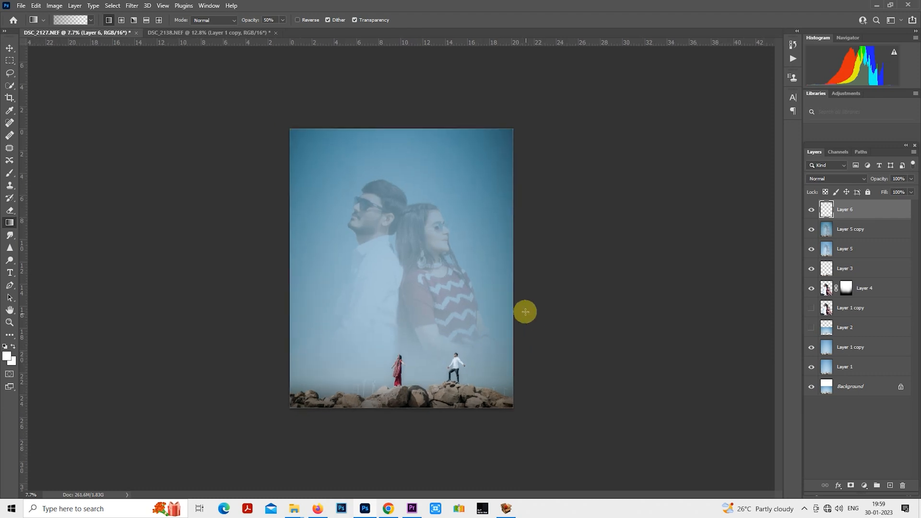
left_click_drag(880, 179, 861, 180)
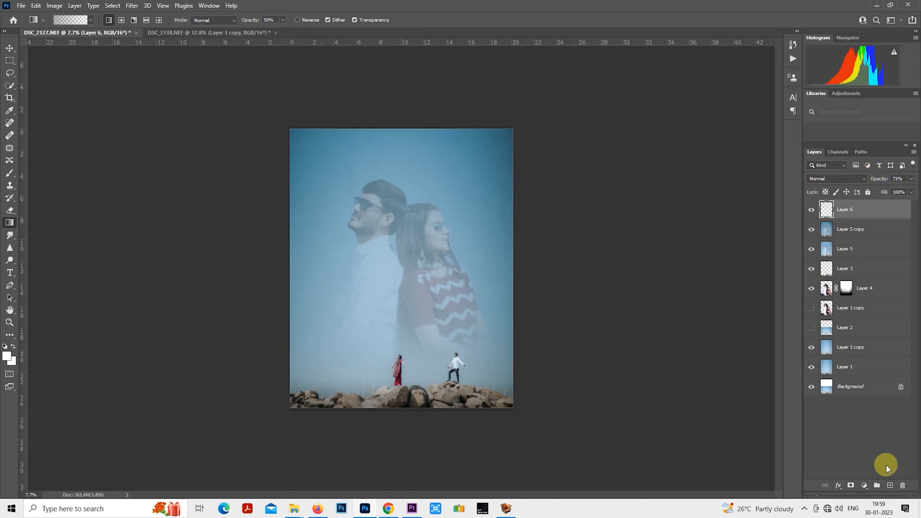
- Add another new layer and paint one soft white glow spot on it with a 3300 px brush at 100% opacity
left_click(890, 486)
scroll(470, 280, "up", 2)
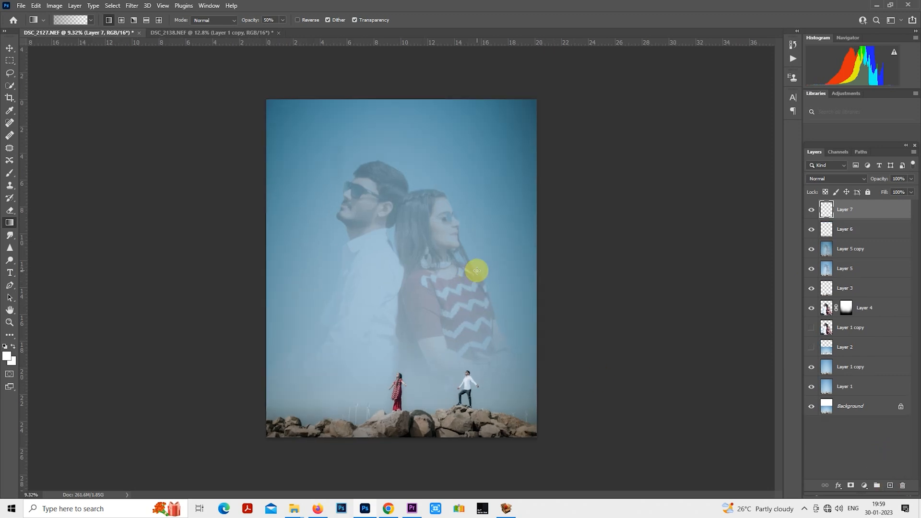
scroll(504, 266, "down", 1)
scroll(294, 220, "up", 1)
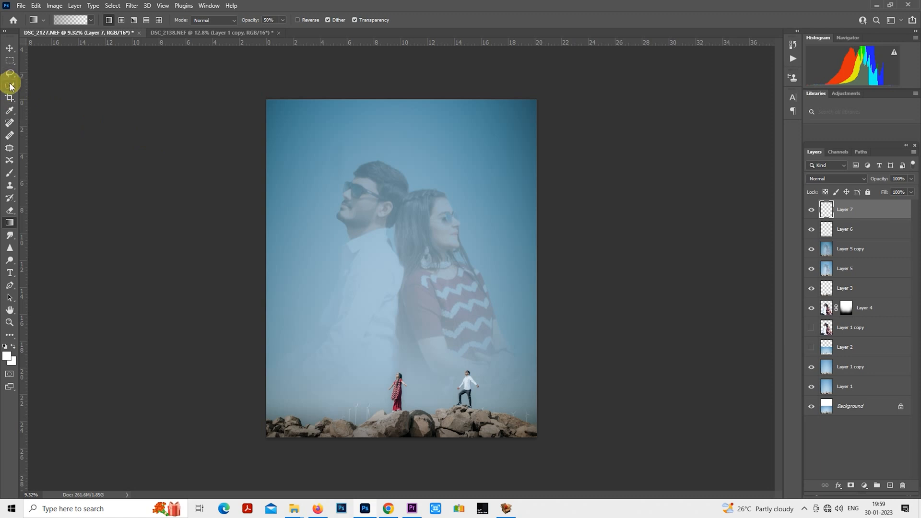
left_click(9, 173)
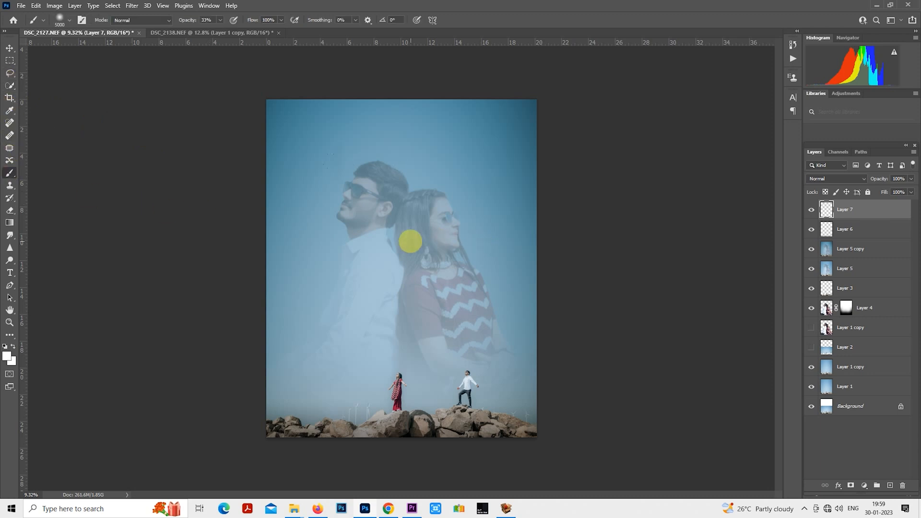
key("bracketleft")
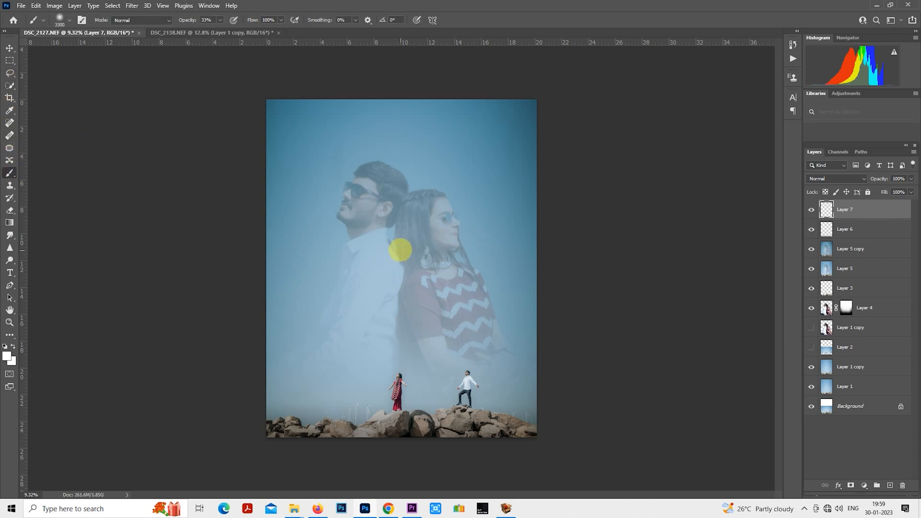
left_click(411, 247)
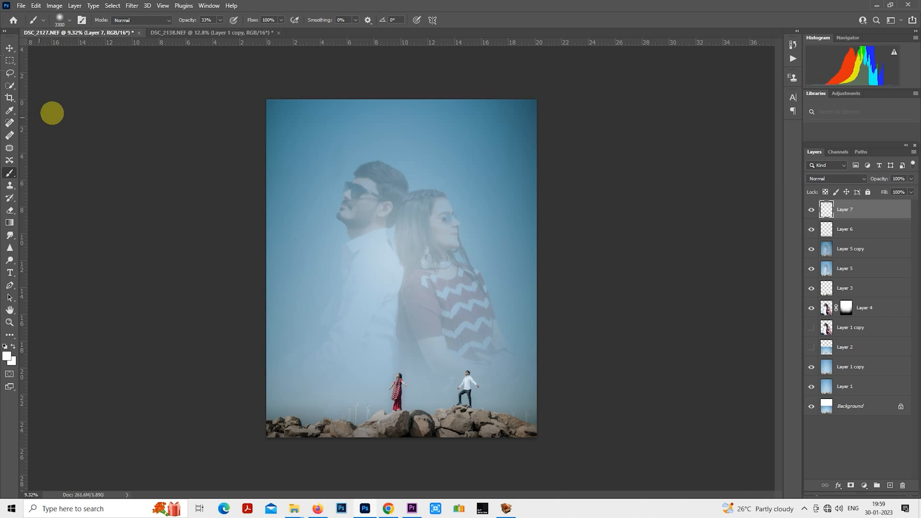
key("ctrl+z")
left_click(221, 20)
left_click_drag(225, 36, 298, 30)
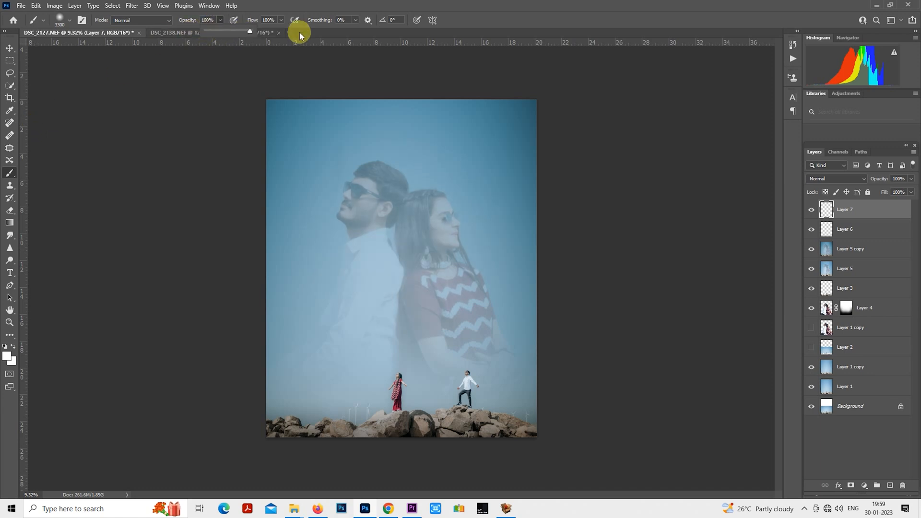
left_click(396, 251)
- Move the white glow spot up to the image's top edge and enlarge it to about 160%
left_click(11, 61)
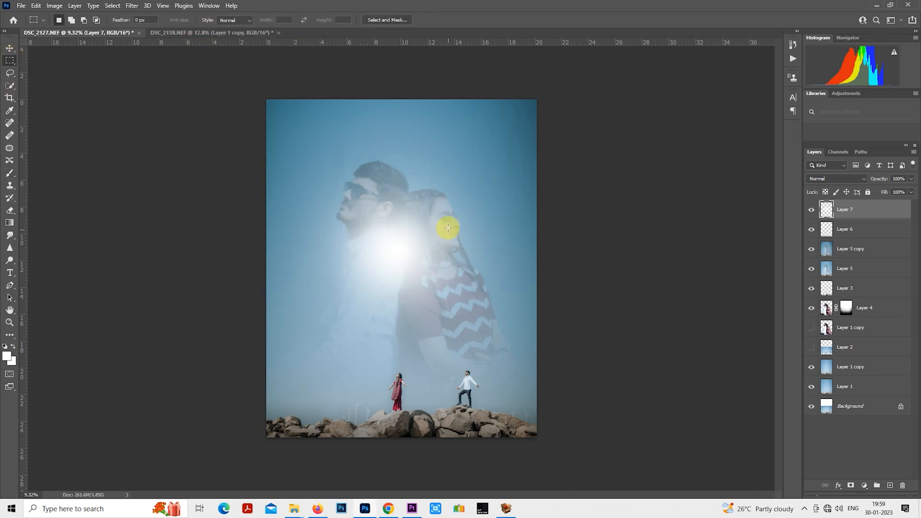
right_click(416, 207)
left_click(470, 290)
left_click_drag(429, 280, 440, 128)
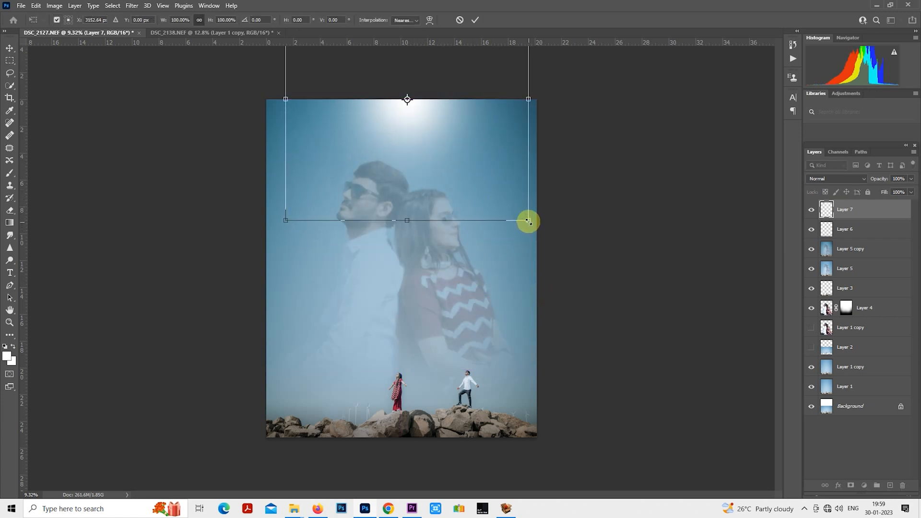
left_click_drag(529, 221, 598, 292)
mouse_move(546, 247)
left_mouse_down()
mouse_move(426, 231)
mouse_move(540, 246)
left_mouse_up()
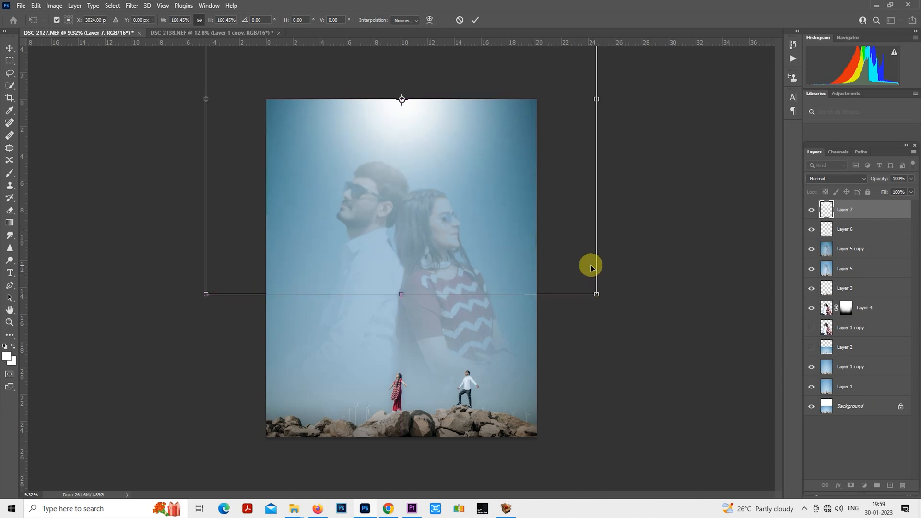
key("Return")
- Try the glow layer at 50% opacity, and delete that layer
key("m")
key("5")
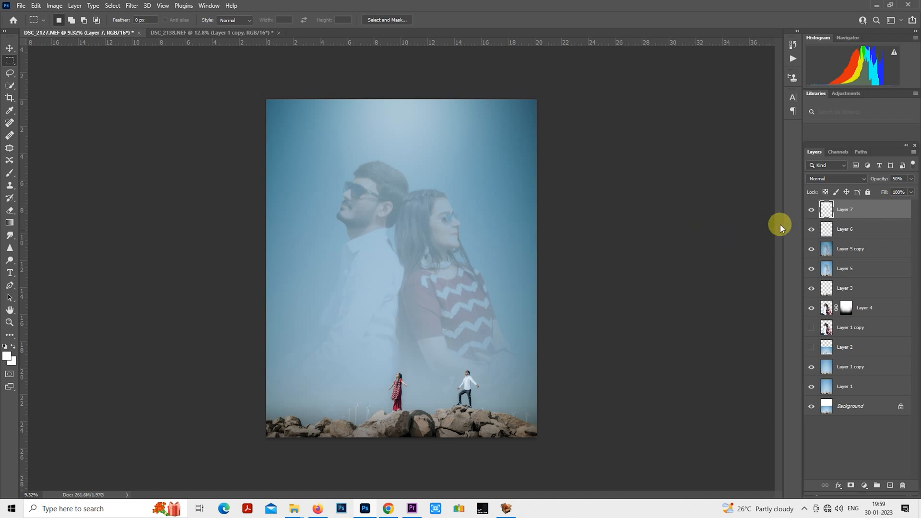
key("Delete")
- Add the white text "Love" over the large couple and set its size to 233 pt
left_click(9, 272)
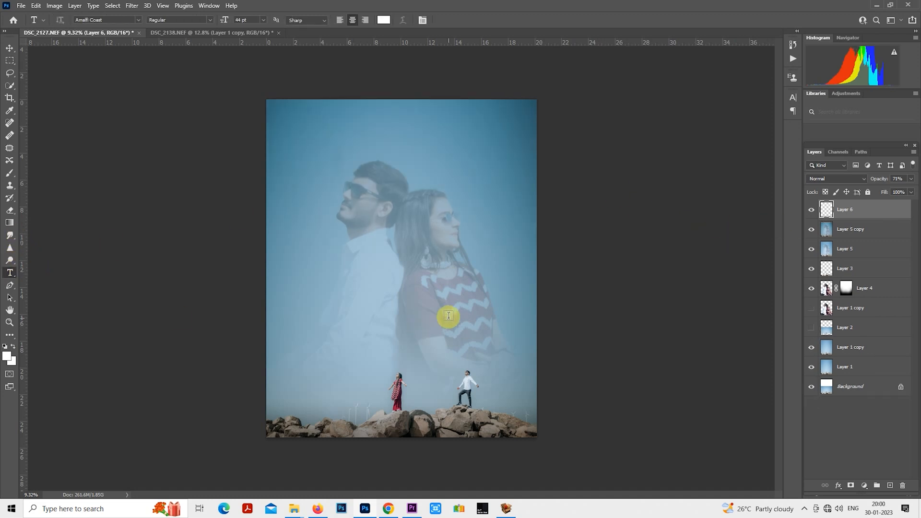
left_click(379, 249)
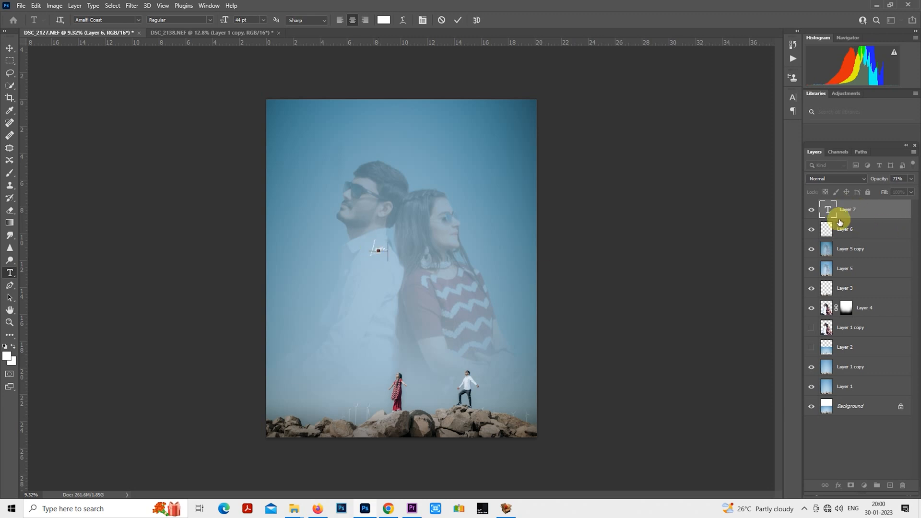
double_click(825, 209)
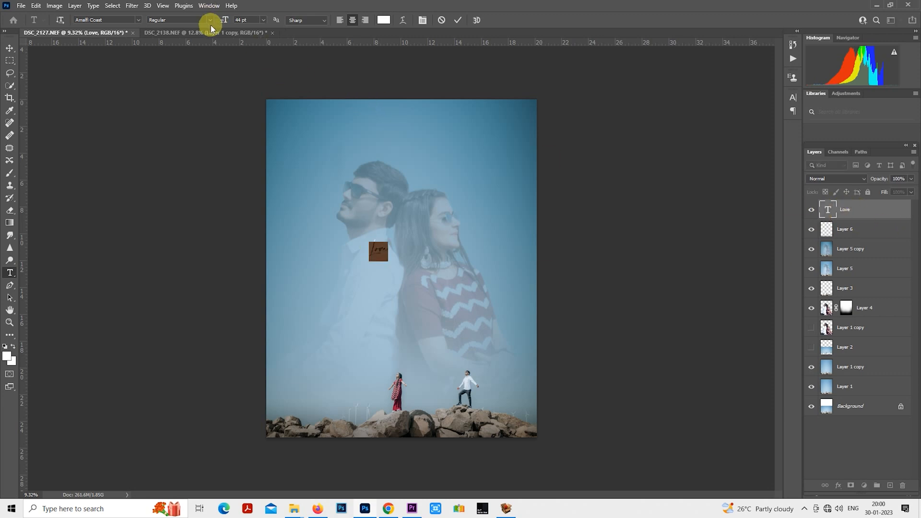
left_click_drag(226, 19, 306, 20)
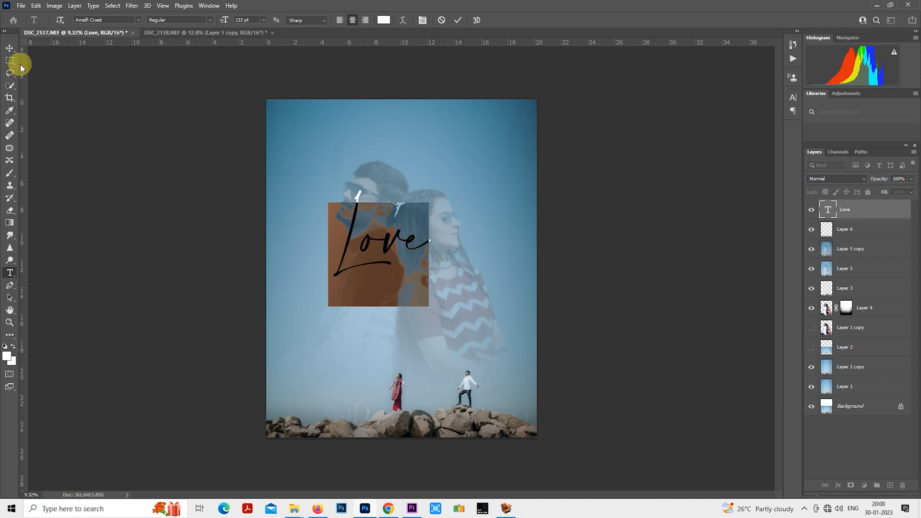
left_click(10, 49)
left_click_drag(448, 236, 480, 273)
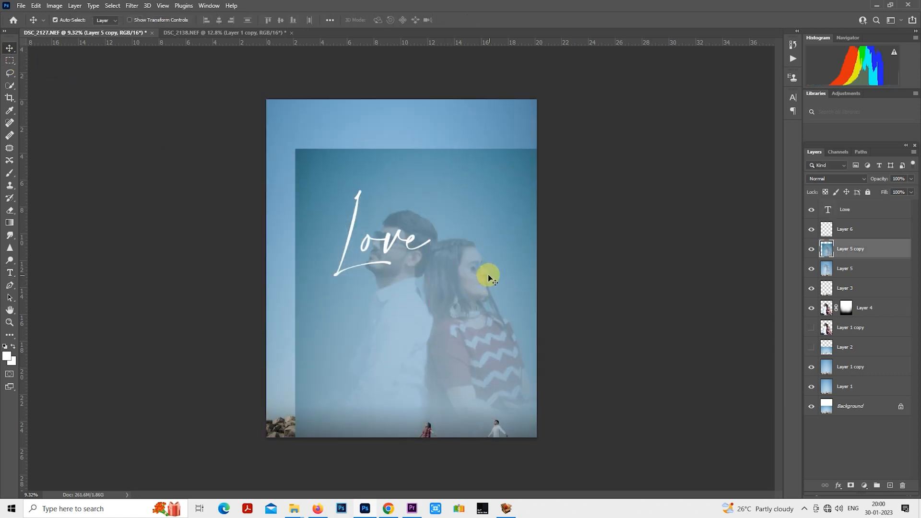
key("ctrl+z")
- Select the Love text layer and move the text down to just above the small couple on the rocks
left_click(857, 218)
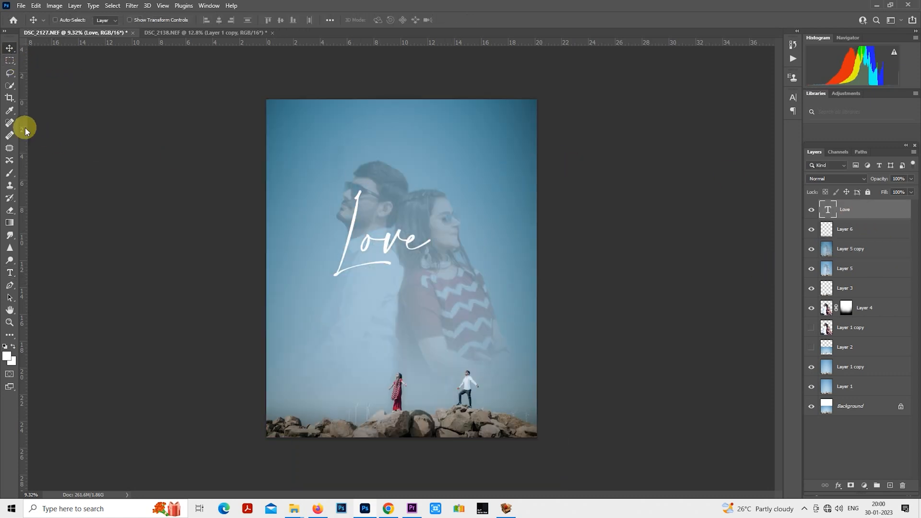
left_click(9, 61)
left_click_drag(382, 274, 407, 339)
double_click(826, 209)
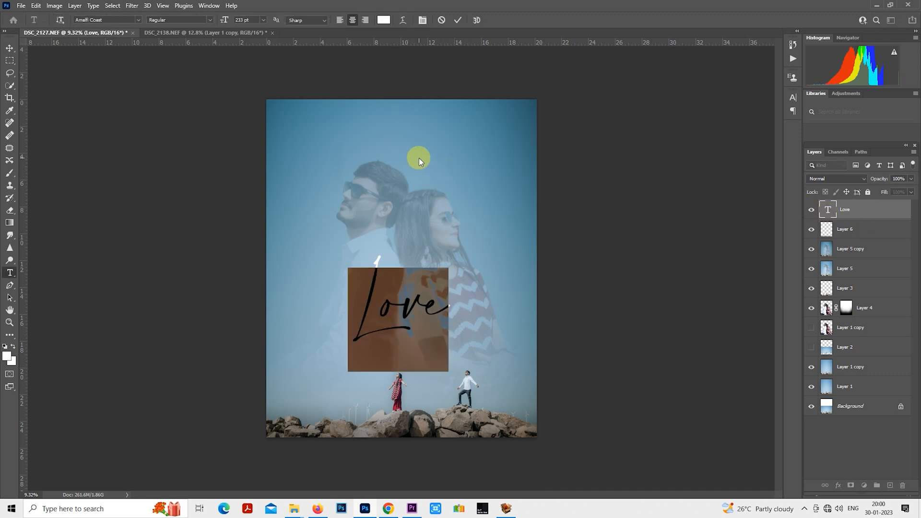
- Add Bevel & Emboss to the Love text with shadow color 851e39 sampled from the woman's dress and a 132° light angle
right_click(855, 211)
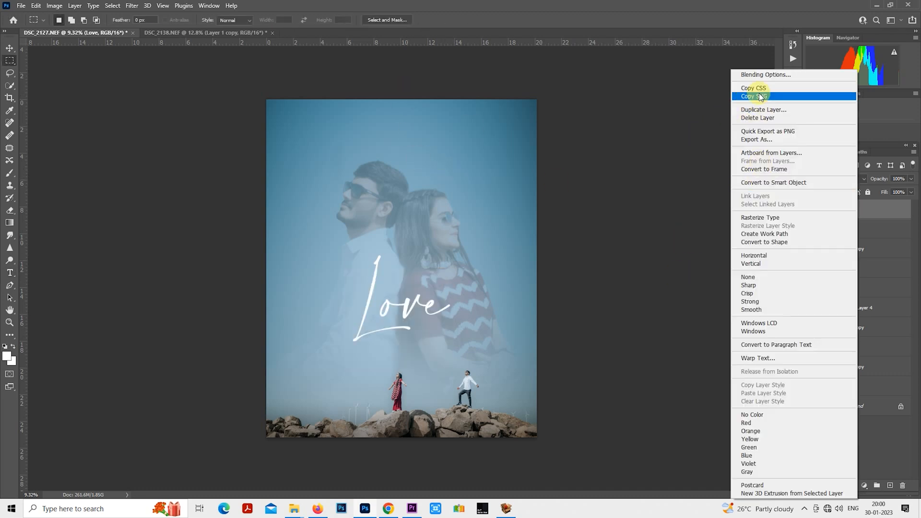
left_click(761, 77)
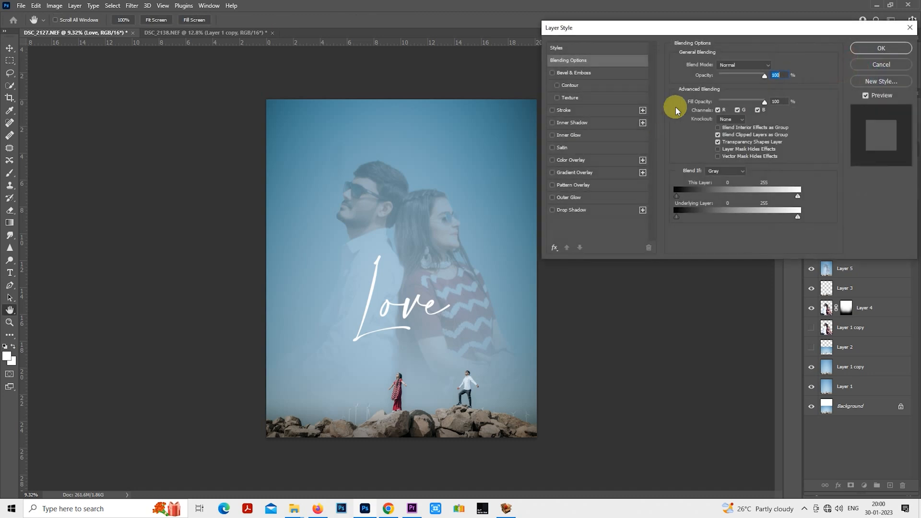
left_click(612, 74)
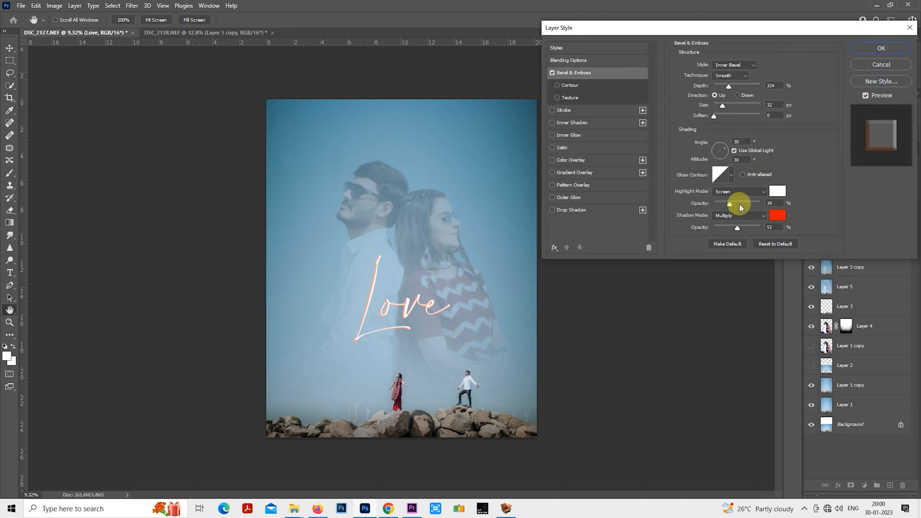
left_click(777, 216)
left_click_drag(726, 124, 730, 86)
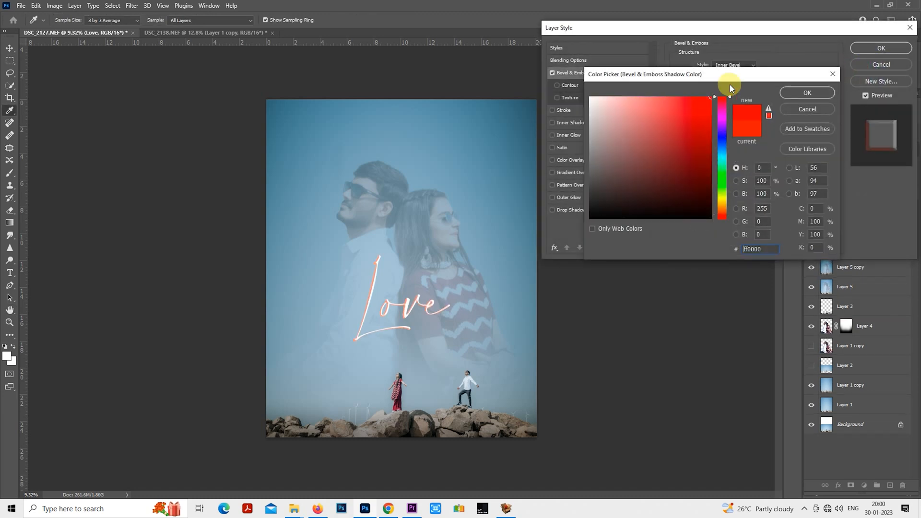
left_click(398, 407)
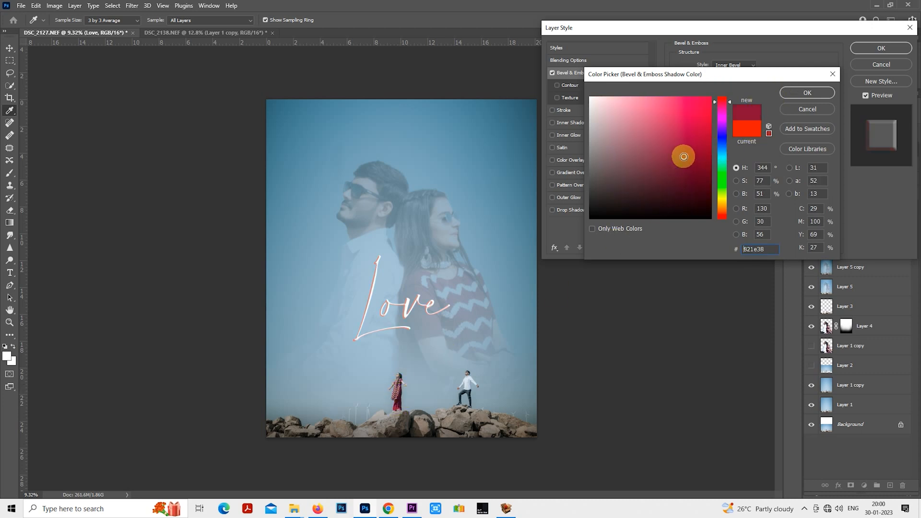
left_click(803, 93)
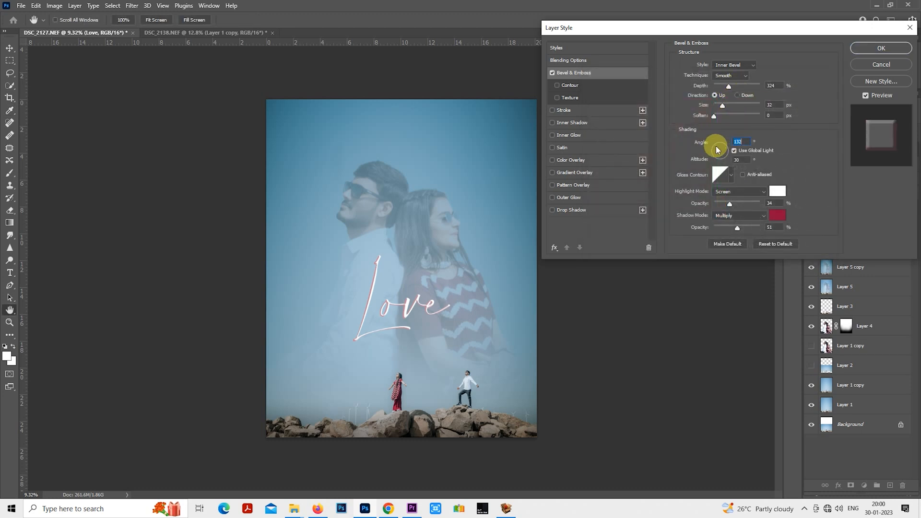
- Enable a drop shadow on the Love text and give it a red color overlay
left_click(571, 210)
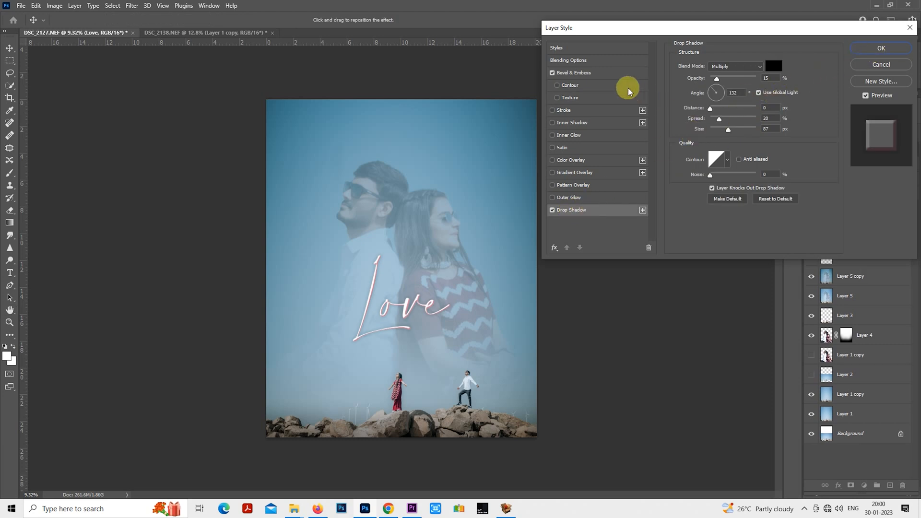
left_click(583, 160)
left_click(774, 65)
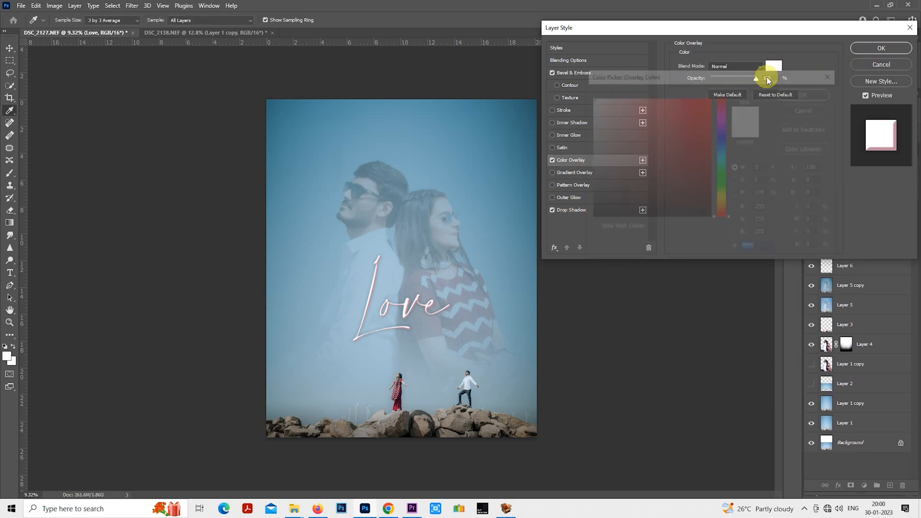
left_click_drag(692, 133, 723, 78)
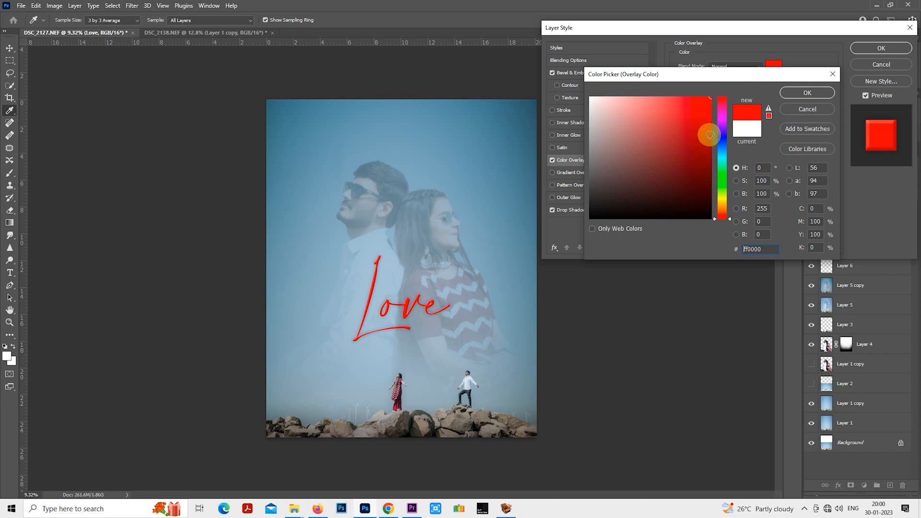
left_click_drag(709, 132, 723, 119)
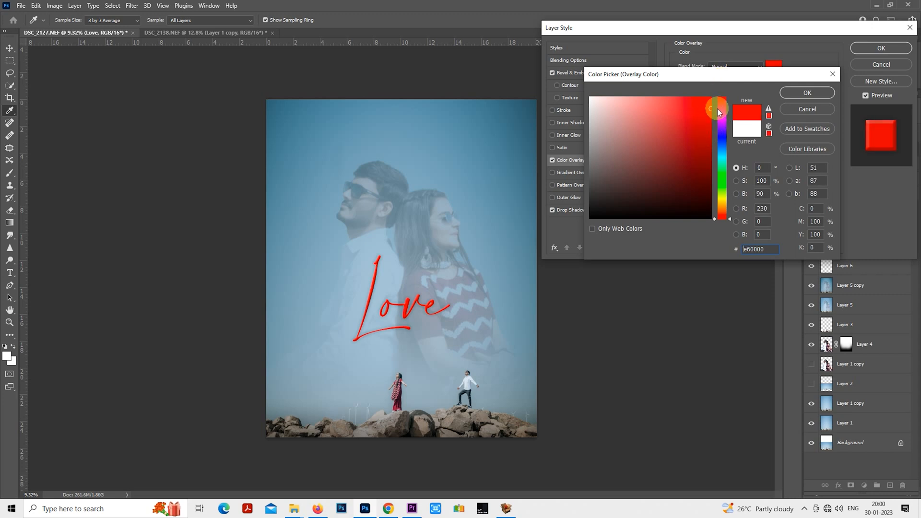
left_click(807, 93)
- Change the Bevel & Emboss shadow color of the Love text to white
left_click(595, 73)
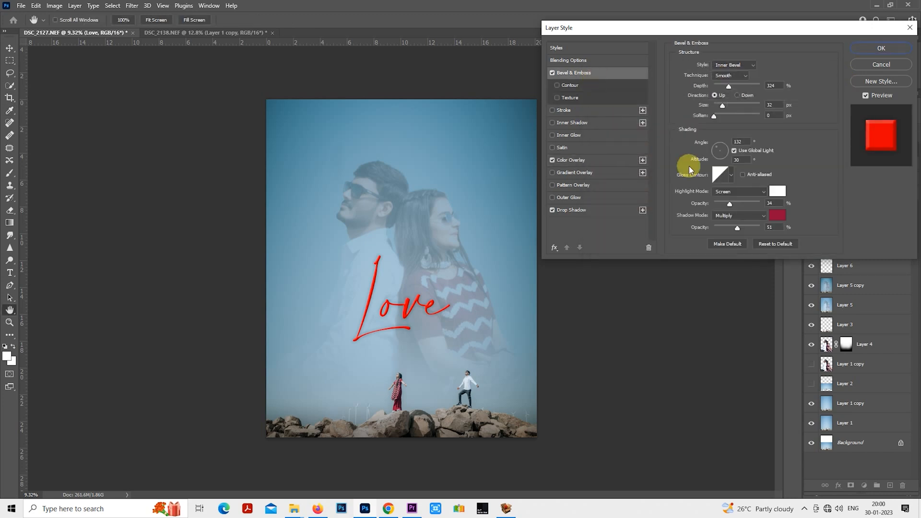
left_click(779, 216)
left_click(466, 384)
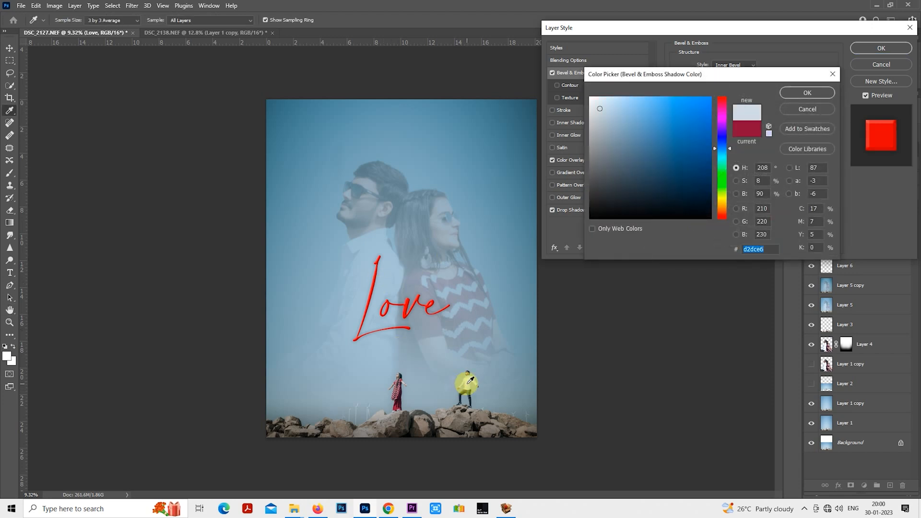
left_click_drag(597, 107, 581, 88)
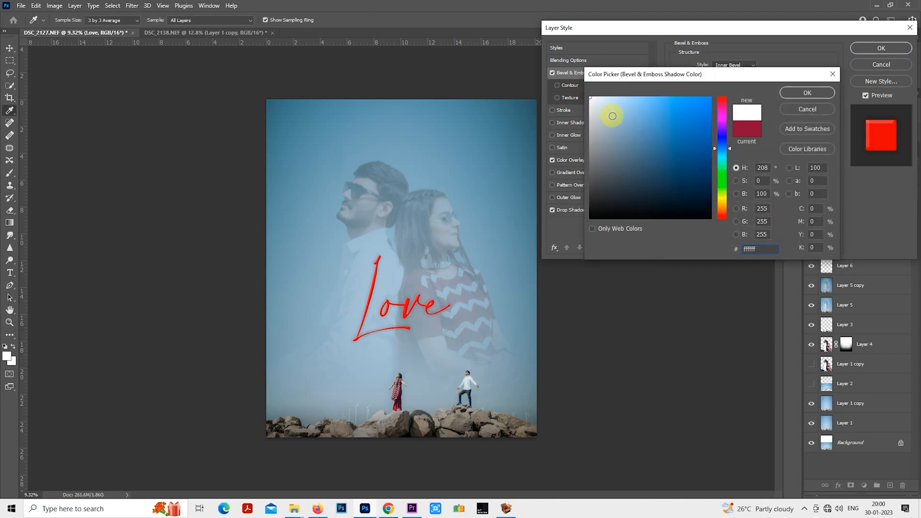
left_click(591, 99)
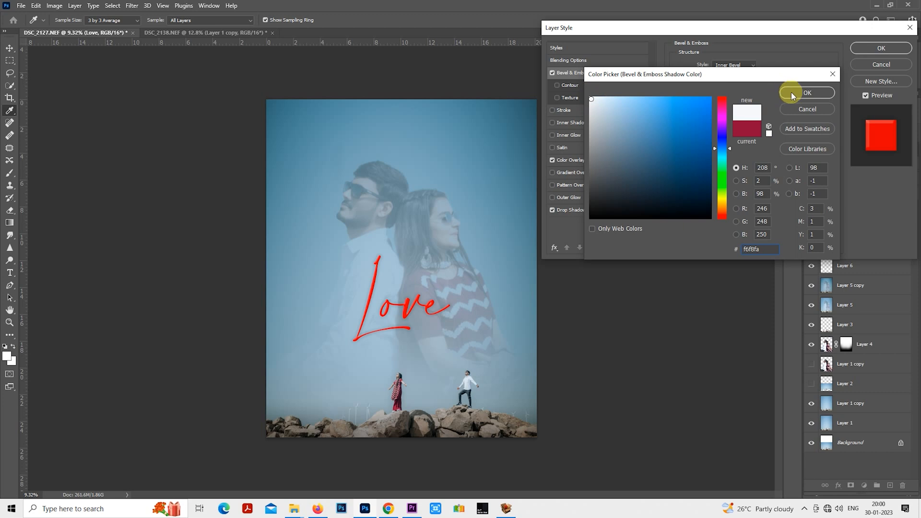
left_click_drag(592, 102, 589, 87)
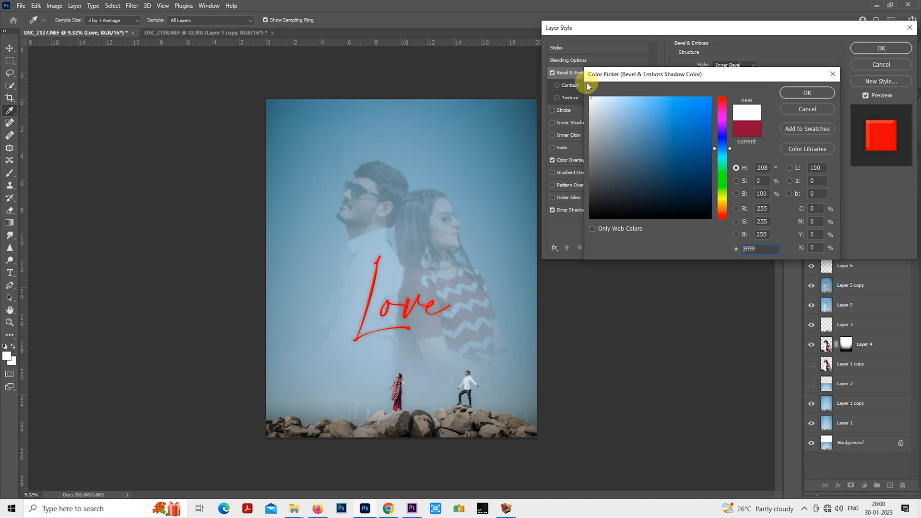
left_click(796, 94)
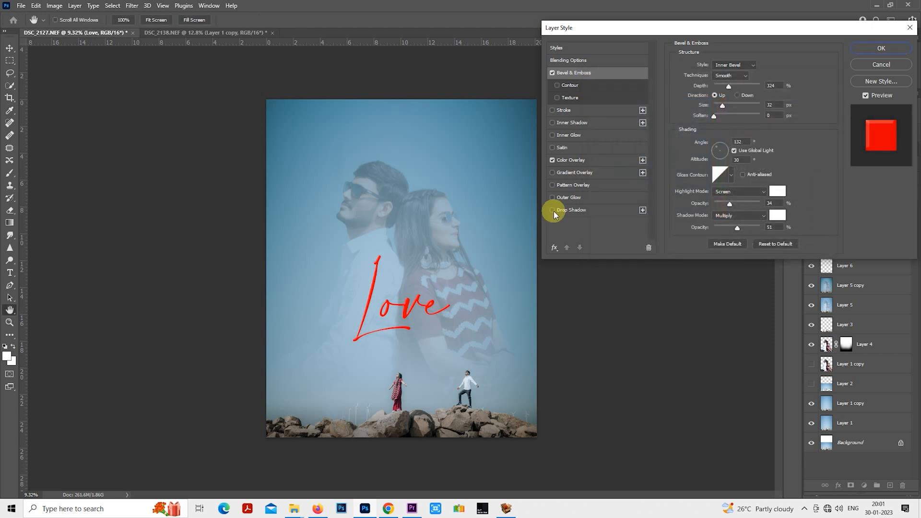
- Set the drop shadow to 14% opacity, 3 px distance and 144 px size, increase its spread, and apply the layer style
left_click(554, 212)
left_click(597, 210)
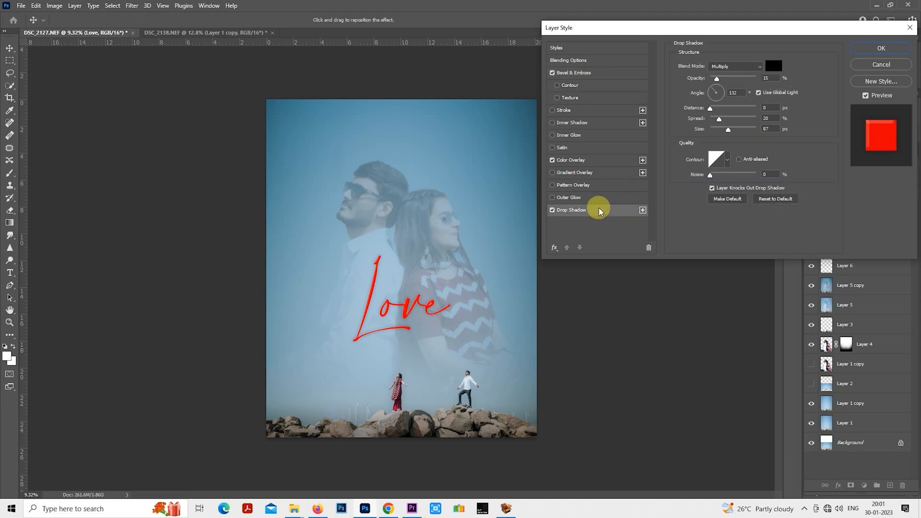
left_click(717, 80)
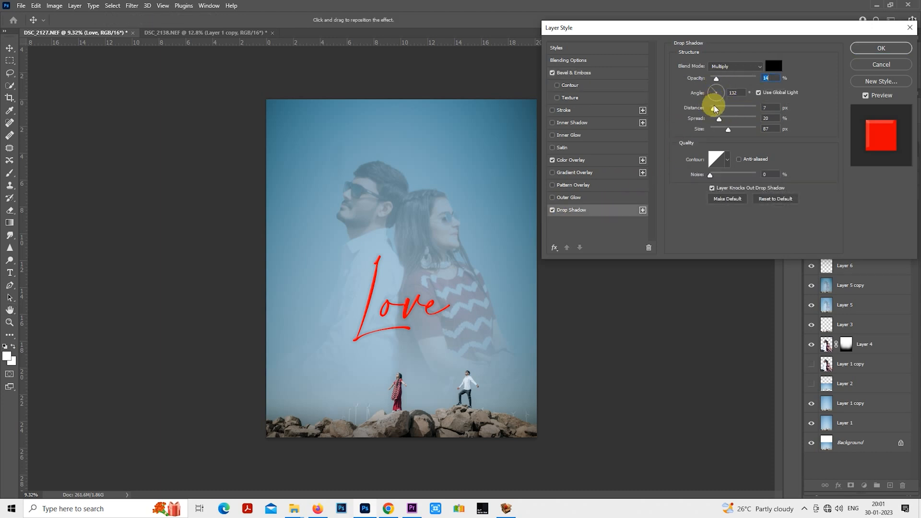
left_click(713, 108)
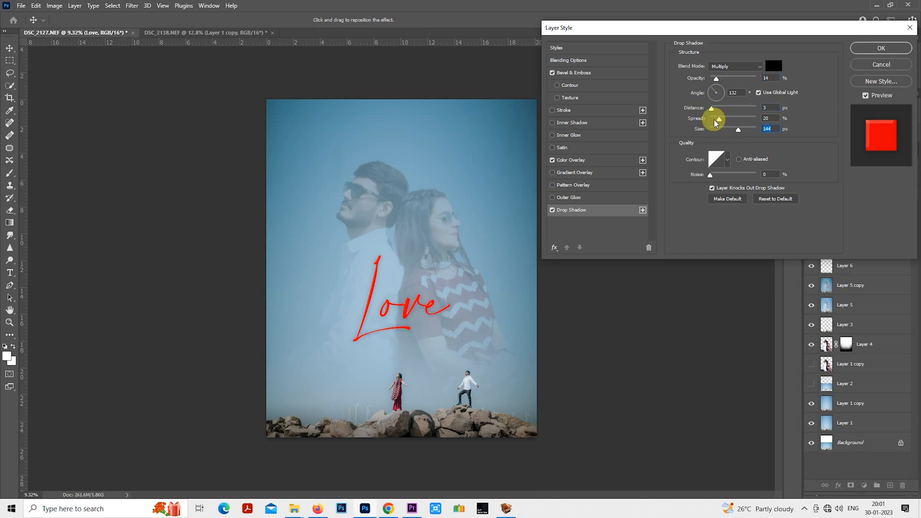
left_click_drag(719, 122, 736, 121)
left_click(866, 47)
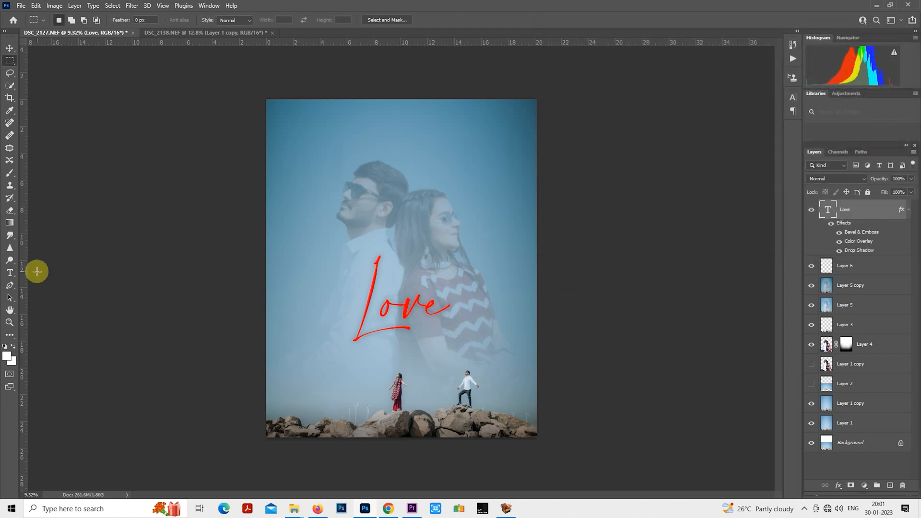
- Add a second text line reading "is in the air" across the large couple's heads
left_click(10, 274)
scroll(411, 199, "up", 2)
left_click(371, 158)
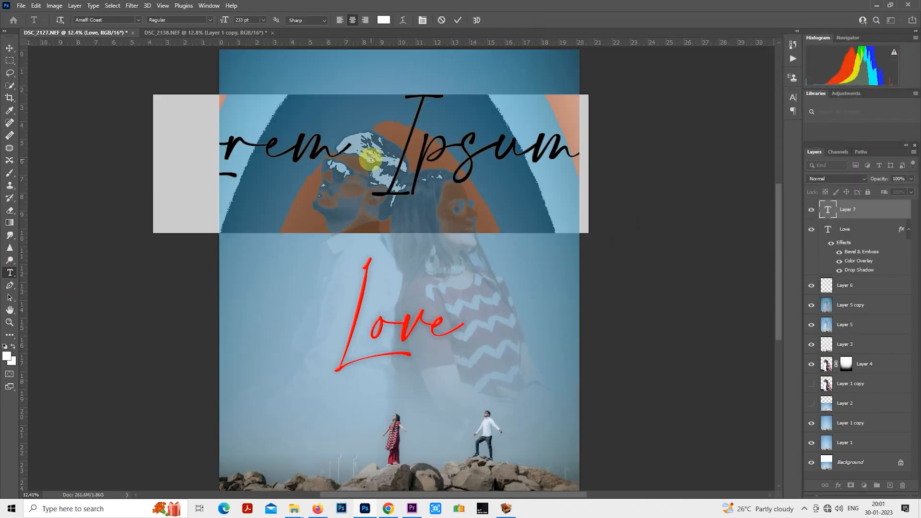
type("is")
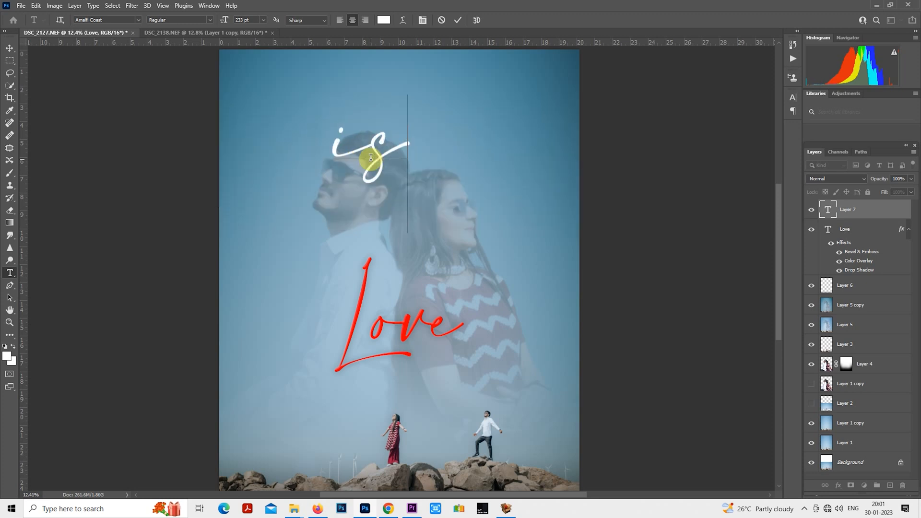
type(" in")
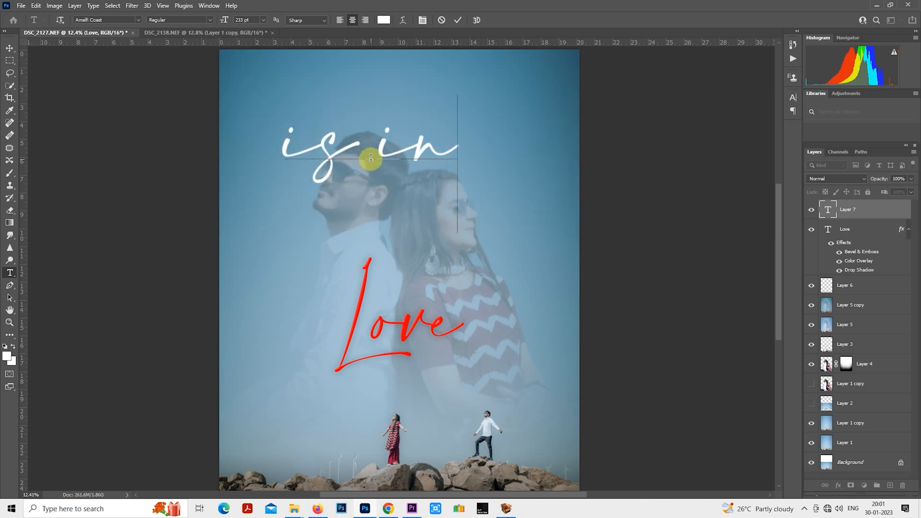
type(" the")
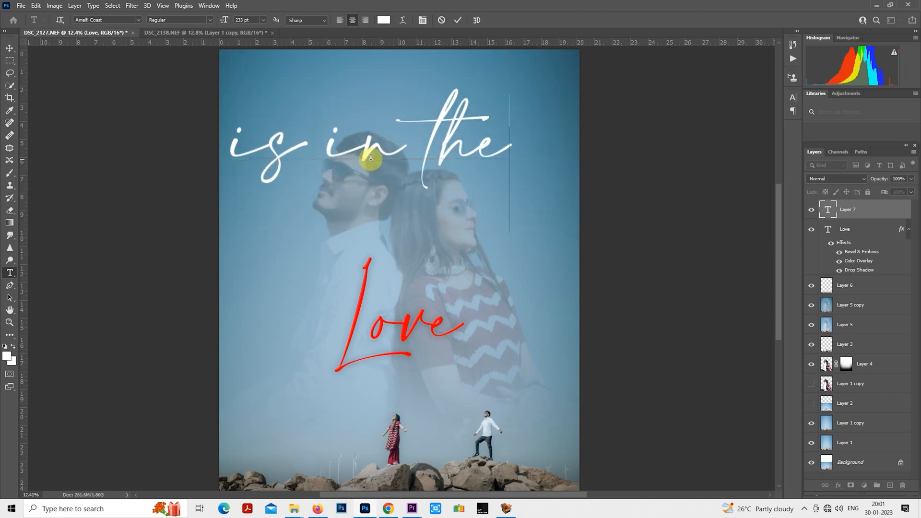
type(" air")
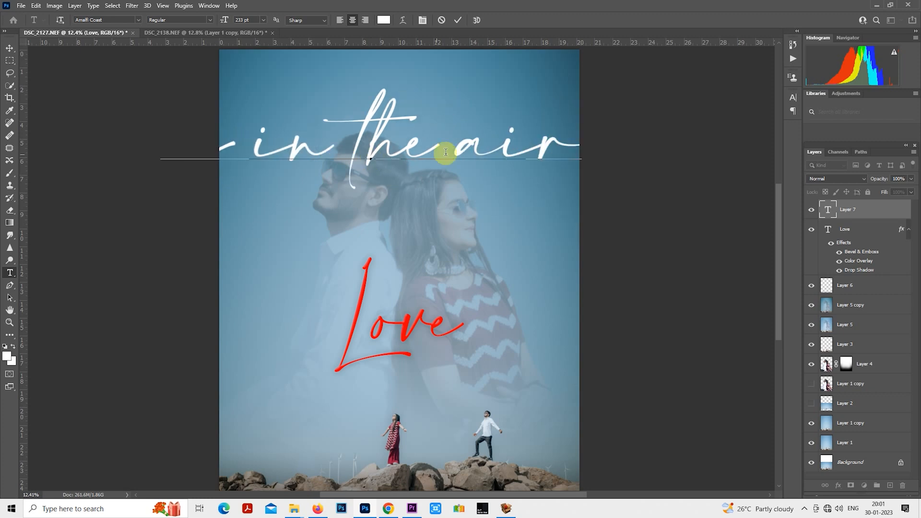
- Reduce the "is in the air" text to 89 pt and change its font to Tw Cen MT
left_click(822, 203)
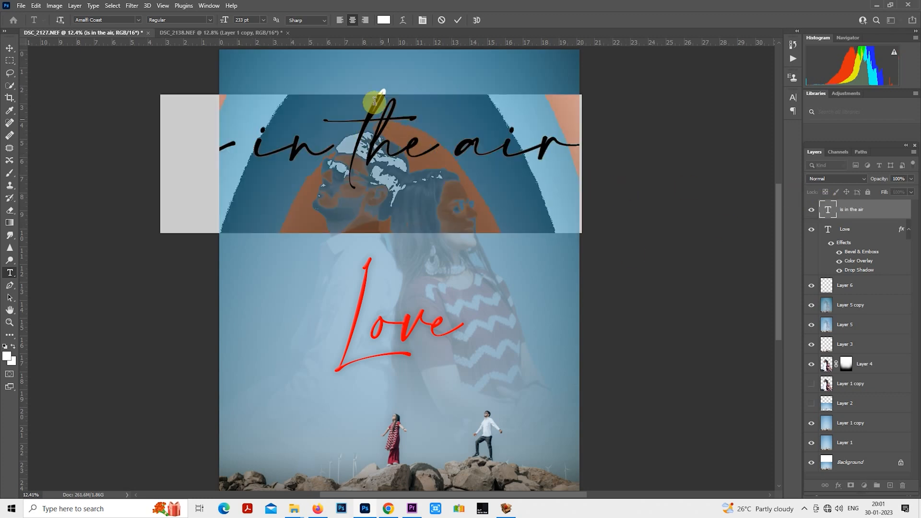
left_click_drag(224, 19, 140, 22)
left_click(140, 21)
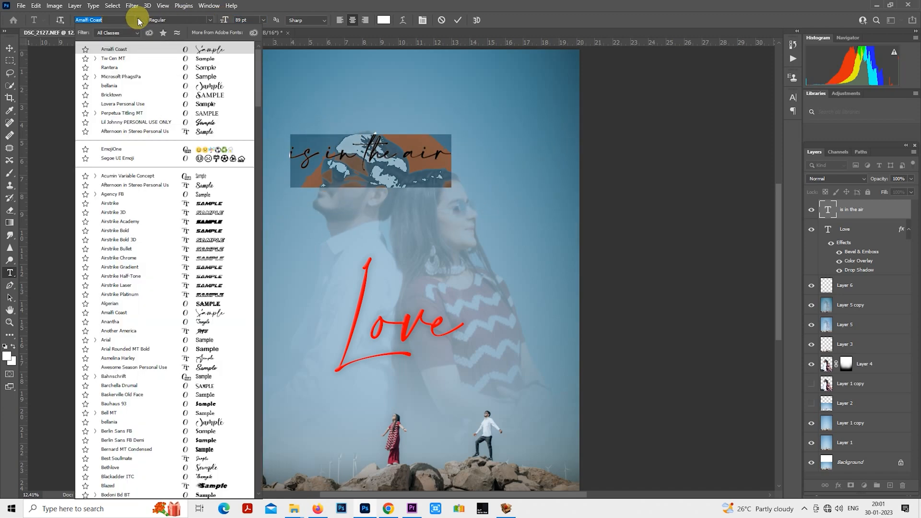
left_click(206, 58)
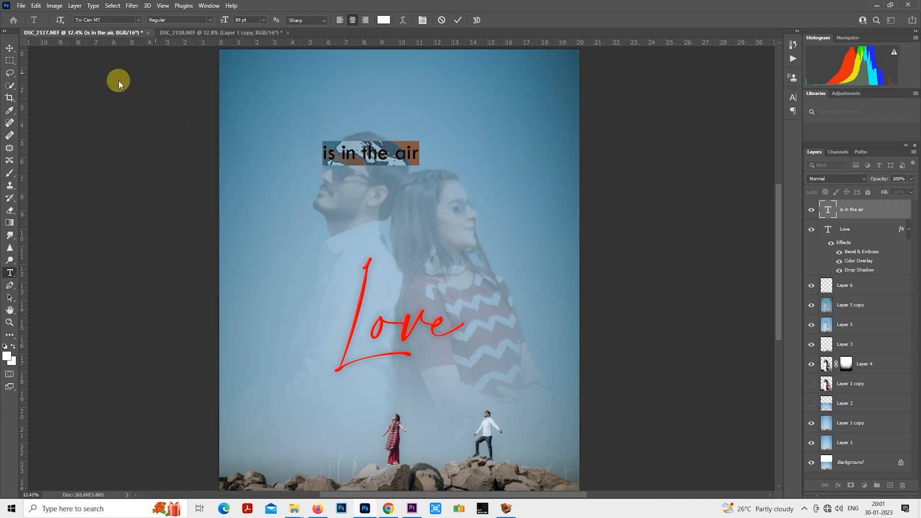
- Move "is in the air" beneath the Love lettering, beside its underline, and scale it down to less than half size
left_click(10, 60)
left_click_drag(385, 154, 477, 354)
scroll(466, 332, "up", 3)
scroll(466, 332, "up", 4)
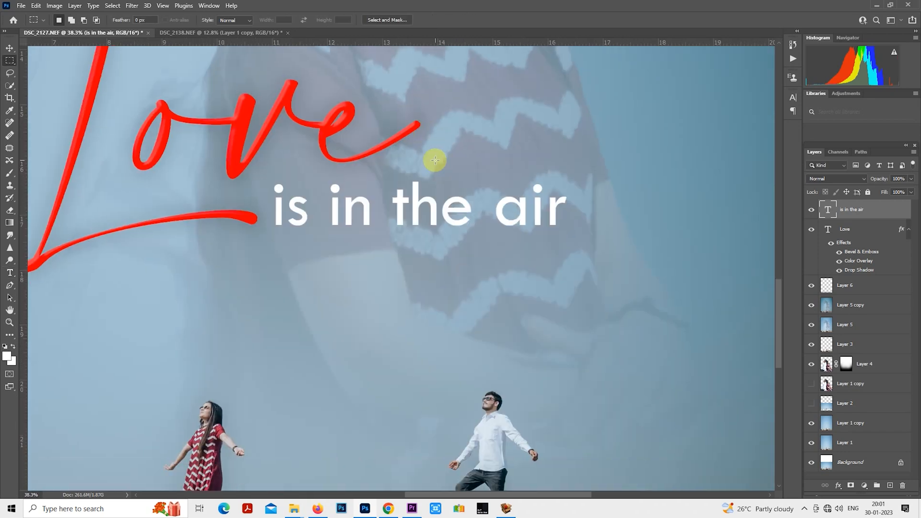
right_click(434, 159)
left_click(470, 243)
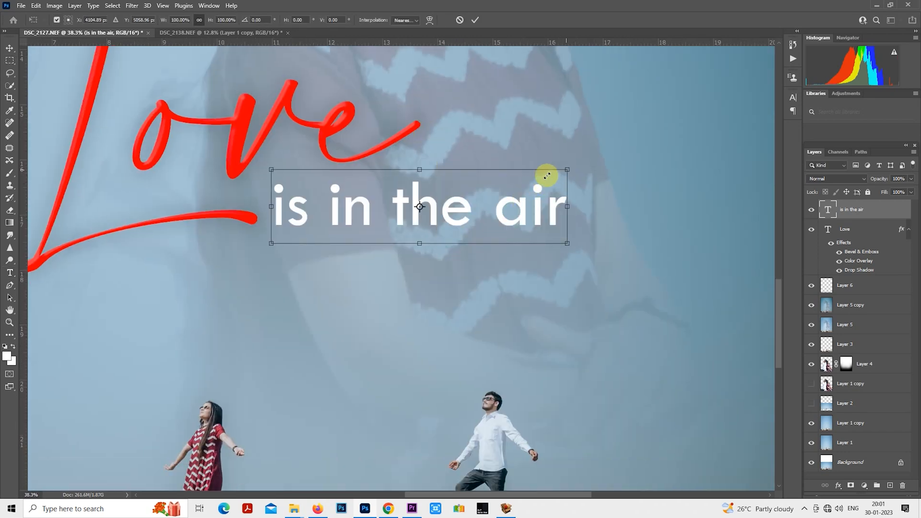
left_click_drag(567, 171, 378, 211)
key("Return")
key("m")
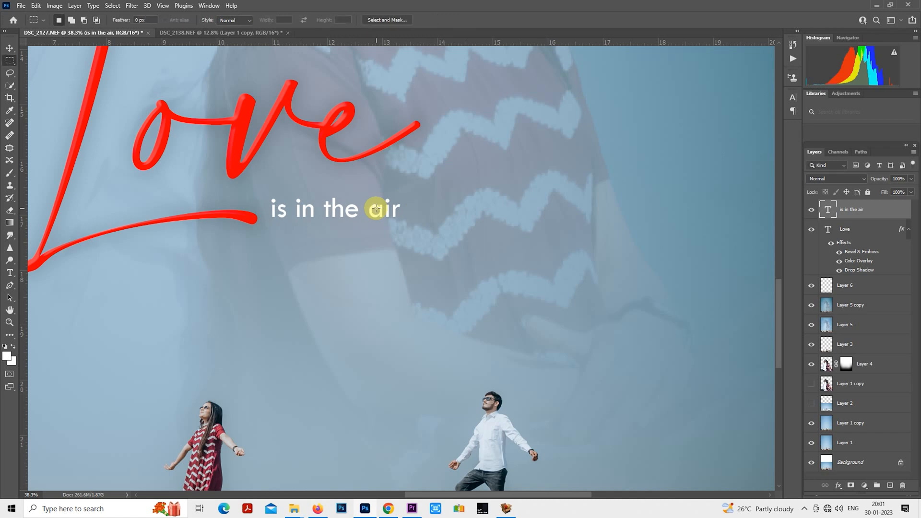
- Enlarge "is in the air" slightly so it fills the space between Love's underline and the end of the letter e
scroll(376, 210, "down", 2)
scroll(405, 201, "down", 4)
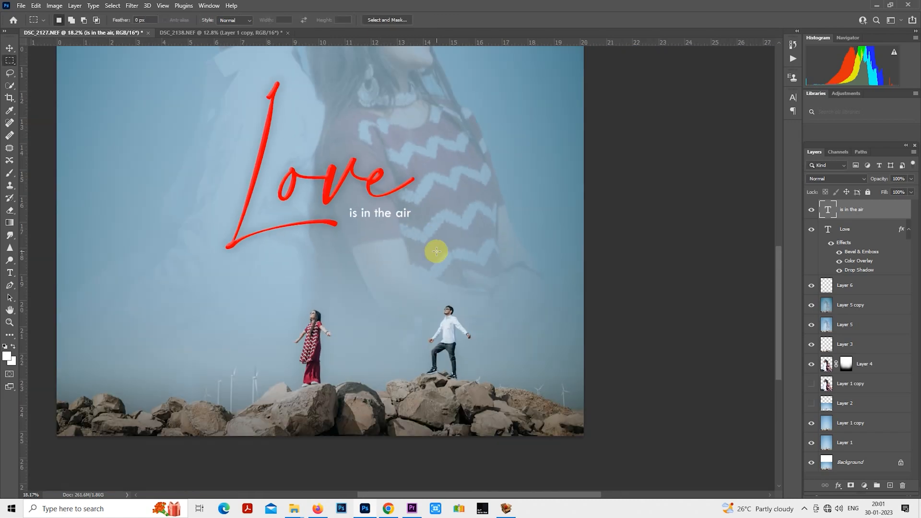
right_click(446, 323)
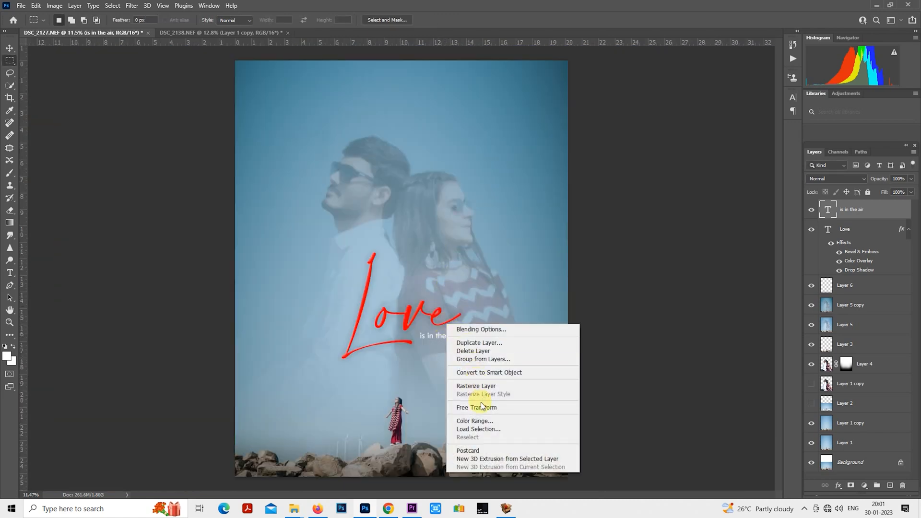
left_click(376, 358)
scroll(418, 352, "up", 4)
scroll(441, 345, "up", 6)
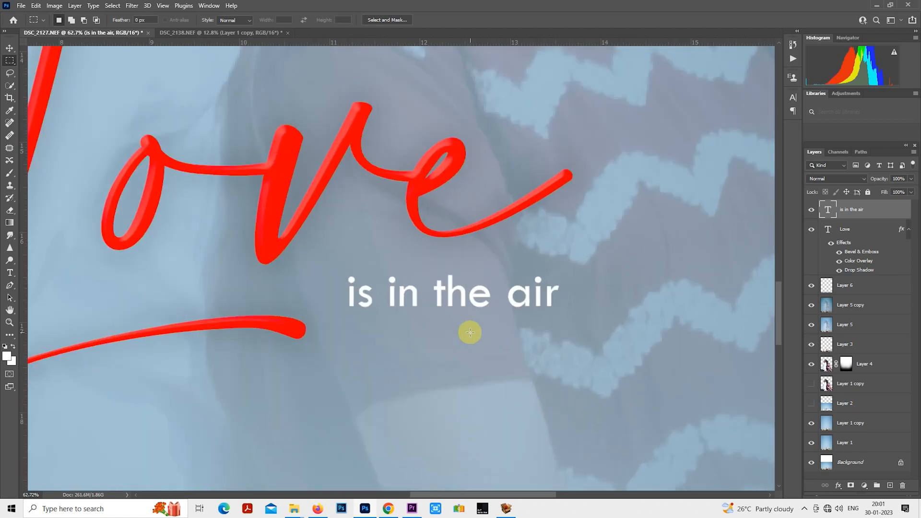
right_click(458, 242)
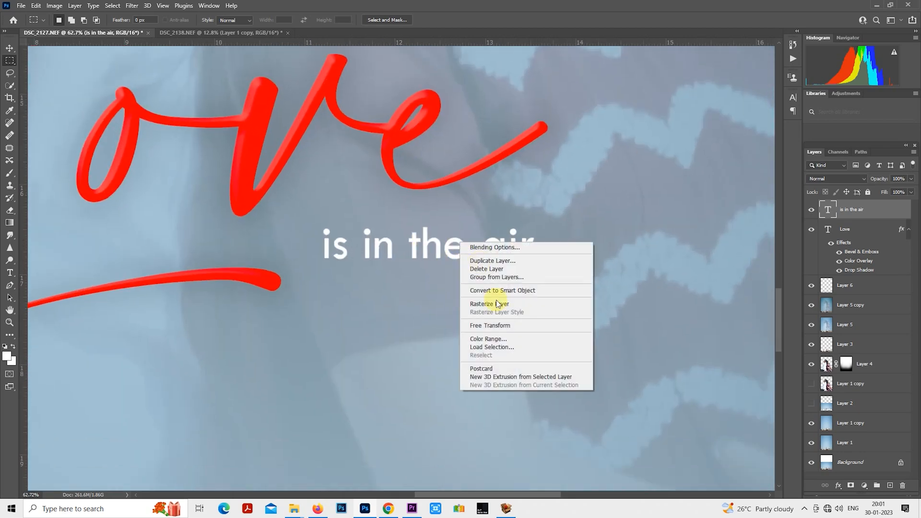
left_click(501, 326)
left_click_drag(533, 270, 548, 281)
left_click_drag(516, 248, 513, 252)
key("Return")
scroll(512, 252, "down", 10)
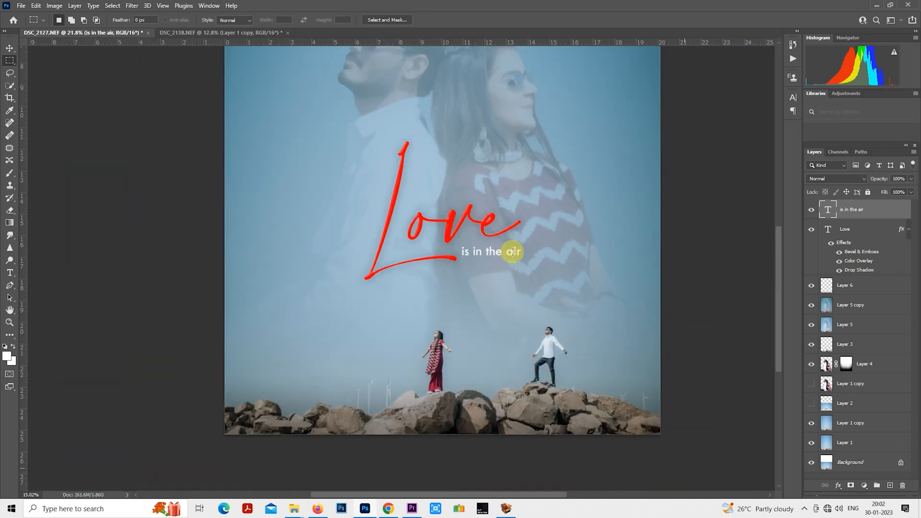
- Select the Love and "is in the air" layers together and move them slightly down
left_click(859, 240, "shift")
left_click_drag(403, 324, 401, 332)
scroll(533, 331, "up", 1)
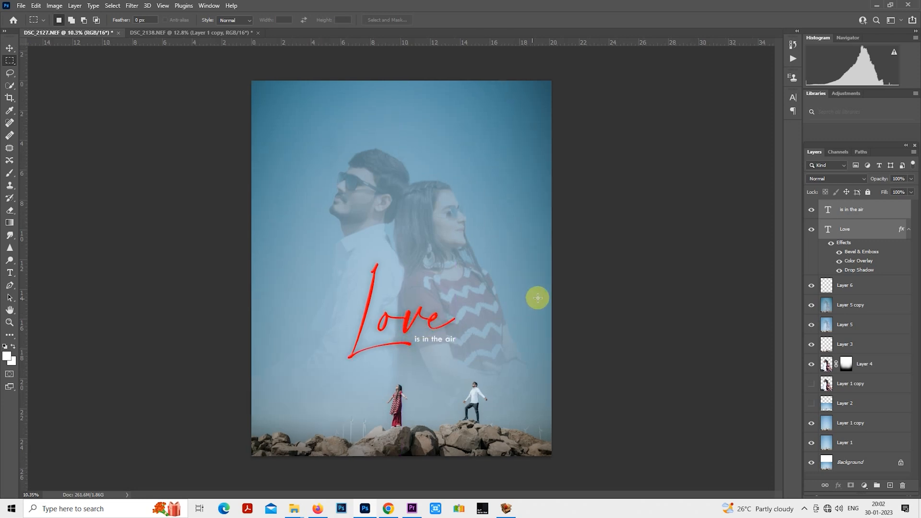
- Stroke a thin white rectangular border just inside the image edges on a new layer and set its blend mode to Overlay
left_click(890, 486)
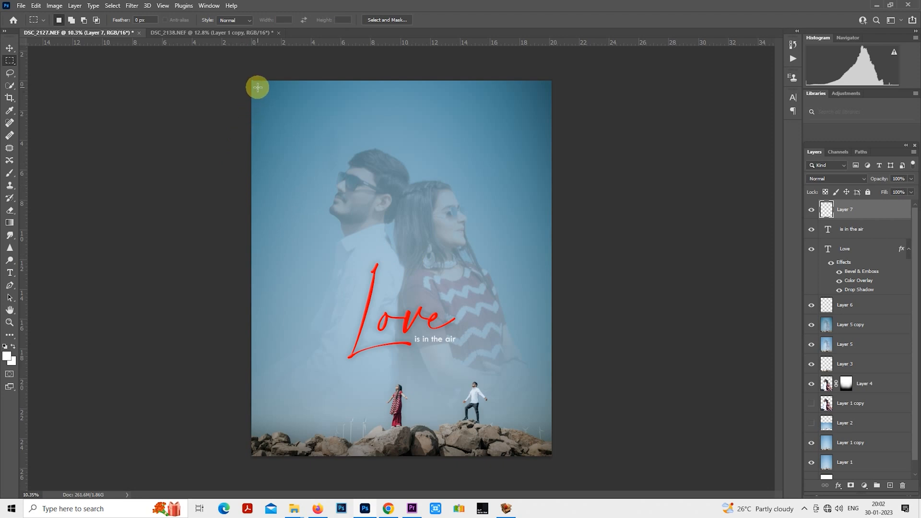
mouse_move(258, 86)
left_mouse_down()
mouse_move(378, 166)
mouse_move(448, 312)
mouse_move(547, 437)
mouse_move(546, 450)
left_mouse_up()
right_click(418, 261)
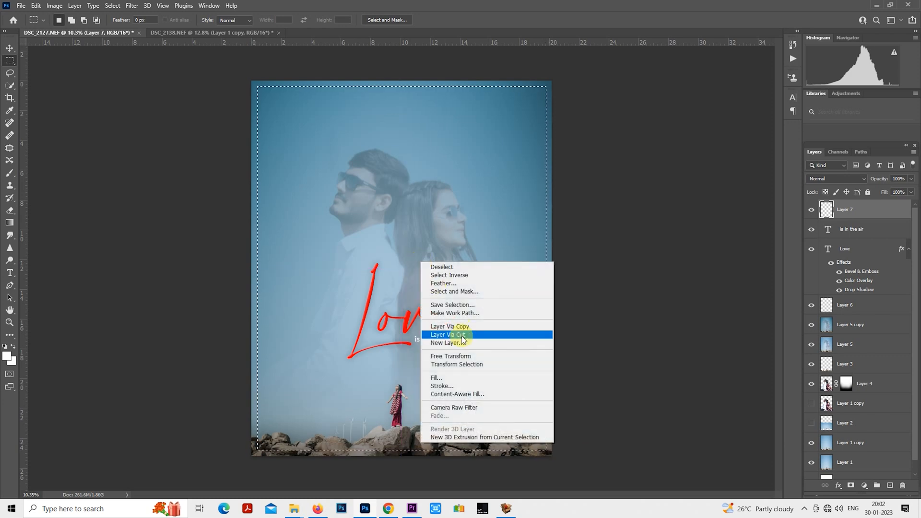
left_click(488, 384)
left_click(530, 141)
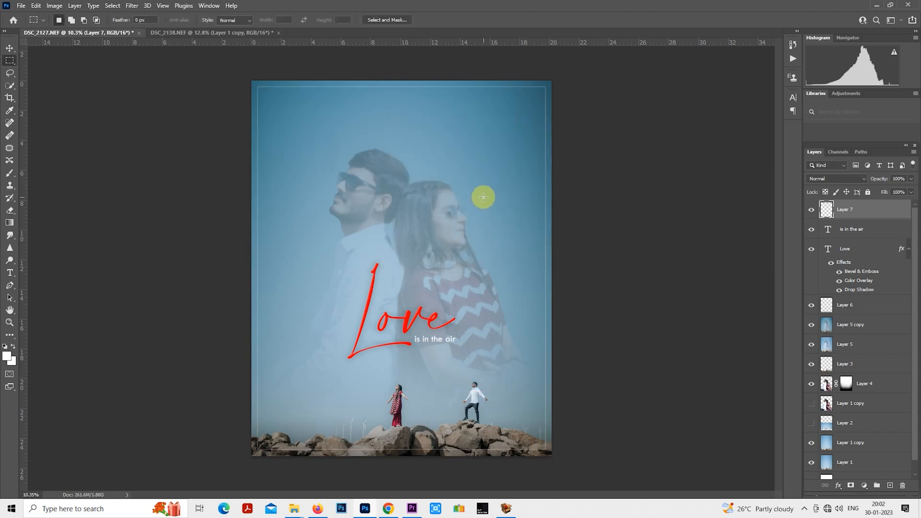
left_click(837, 178)
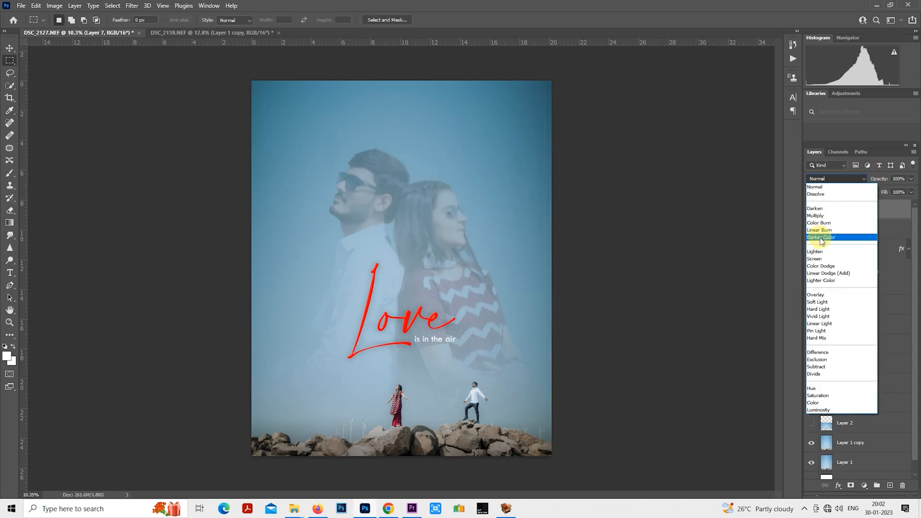
left_click(815, 295)
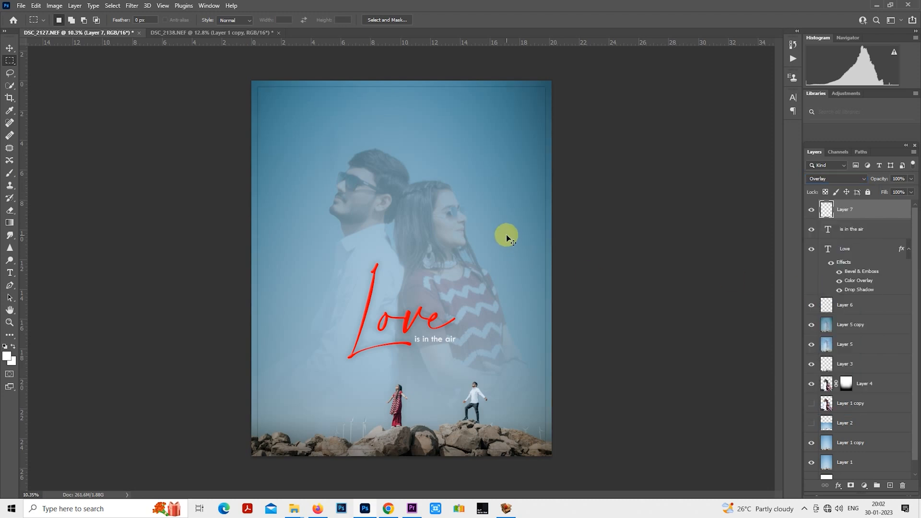
scroll(439, 315, "up", 5)
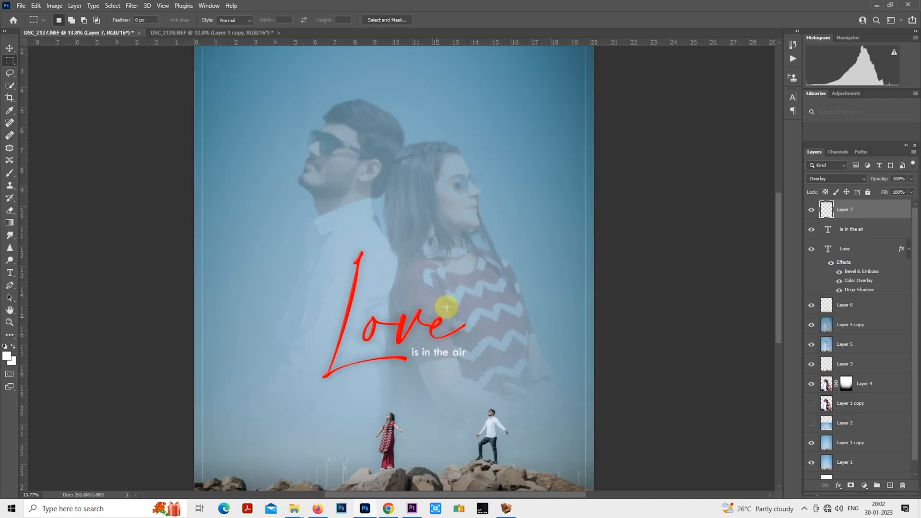
left_click_drag(482, 335, 487, 85)
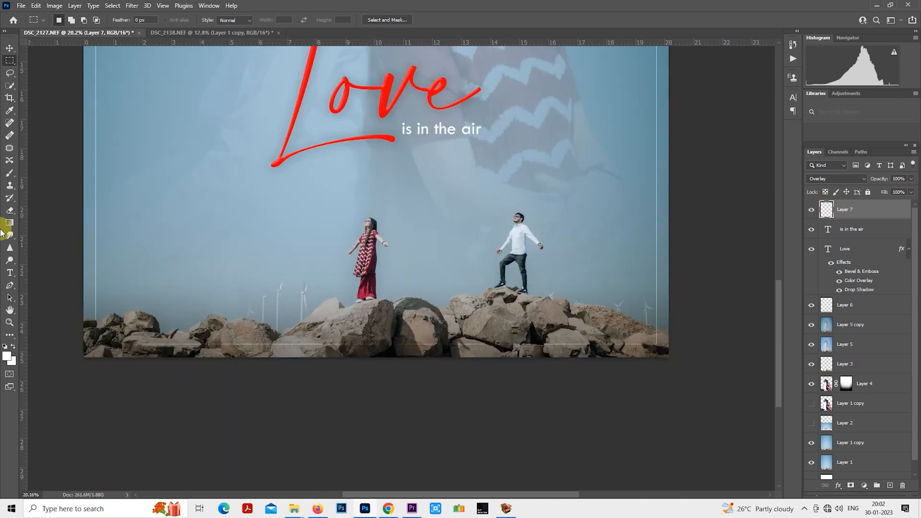
left_click(9, 174)
scroll(96, 368, "up", 8)
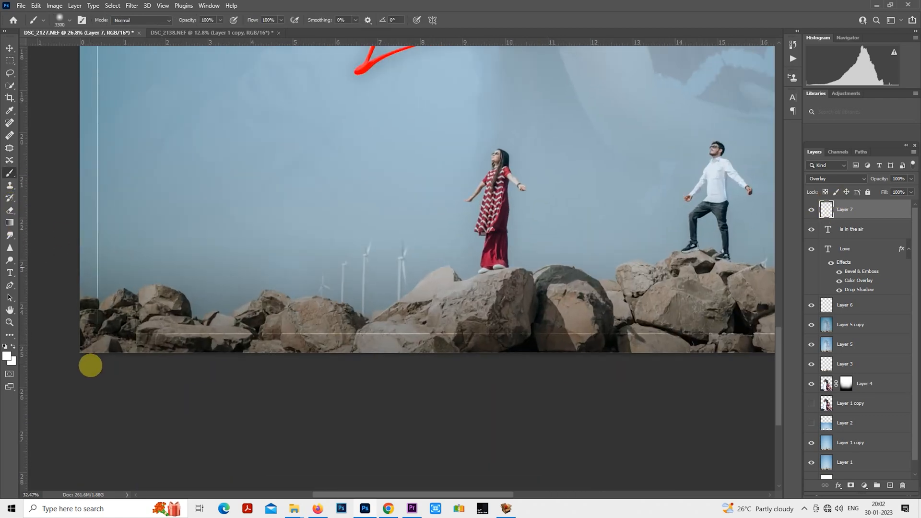
key("bracketleft")
key("bracketleft")
key("bracketleft")
key("bracketleft")
key("bracketleft")
key("bracketleft")
key("bracketleft")
key("bracketleft")
key("bracketleft")
key("bracketleft")
key("bracketleft")
key("bracketleft")
key("bracketleft")
key("bracketleft")
key("bracketleft")
key("bracketleft")
key("bracketleft")
key("bracketleft")
key("bracketleft")
key("bracketleft")
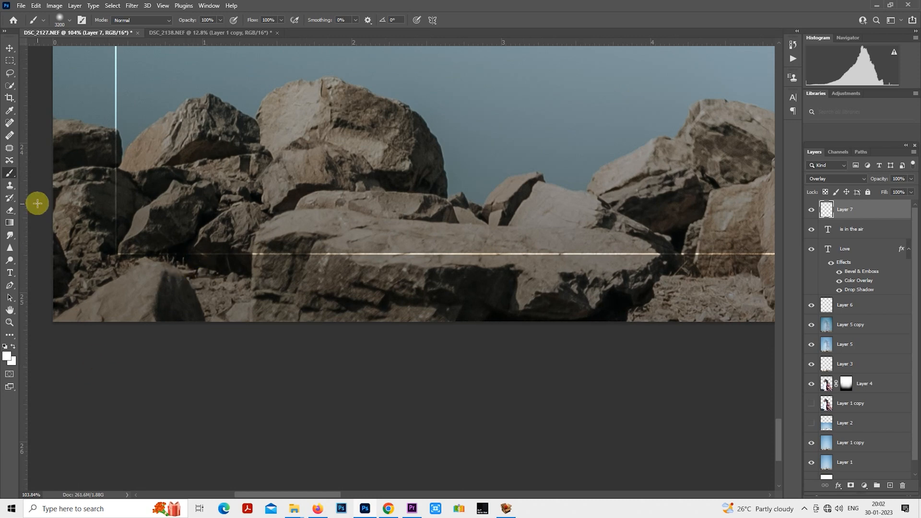
- Set the Eraser to a Hard Round tip of about 6 px at the border's crossing with the lower-left rocks
left_click(11, 211)
scroll(115, 133, "up", 6)
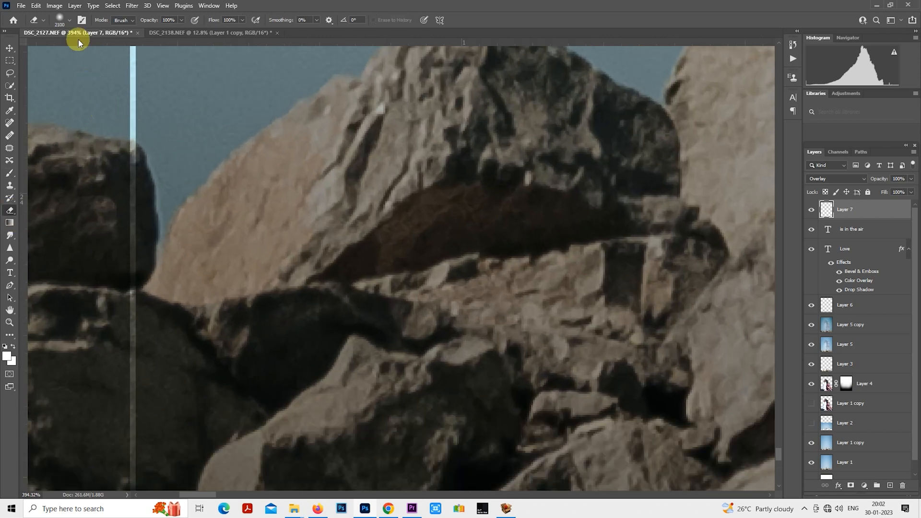
left_click(70, 21)
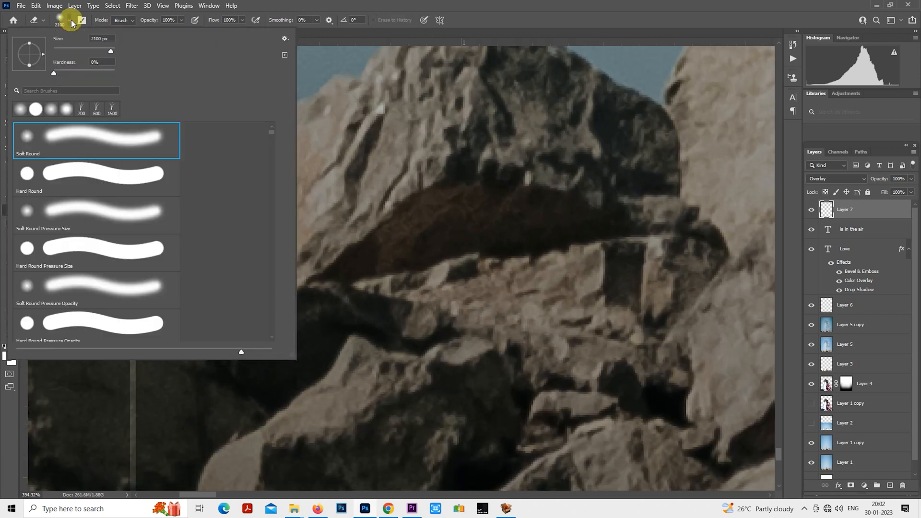
double_click(114, 181)
scroll(325, 187, "up", 2)
key("ctrl+z")
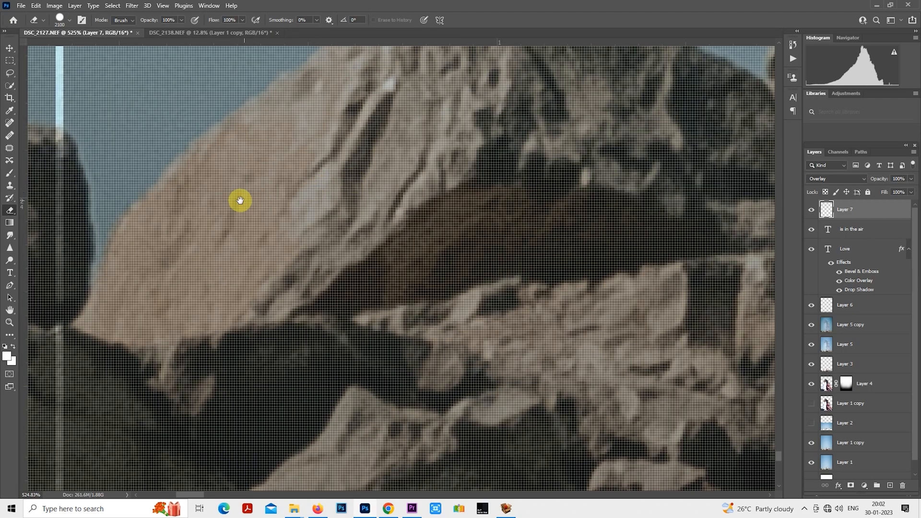
left_click_drag(239, 200, 473, 201)
scroll(474, 200, "up", 2)
key("bracketleft")
key("bracketleft")
key("bracketleft")
key("bracketleft")
key("bracketleft")
key("bracketleft")
key("bracketleft")
key("bracketleft")
key("bracketleft")
key("bracketleft")
key("bracketleft")
key("bracketleft")
key("bracketleft")
key("bracketleft")
key("bracketleft")
key("bracketleft")
key("bracketleft")
key("bracketleft")
key("bracketleft")
key("bracketleft")
key("bracketleft")
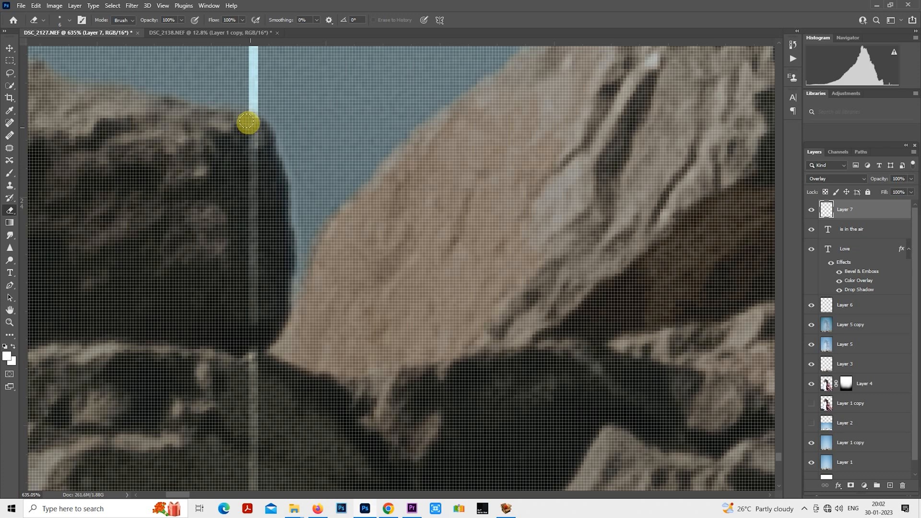
- Erase the border's left vertical line where it crosses the rocks, enlarging the eraser to 25 px for the lower part
scroll(248, 294, "down", 2)
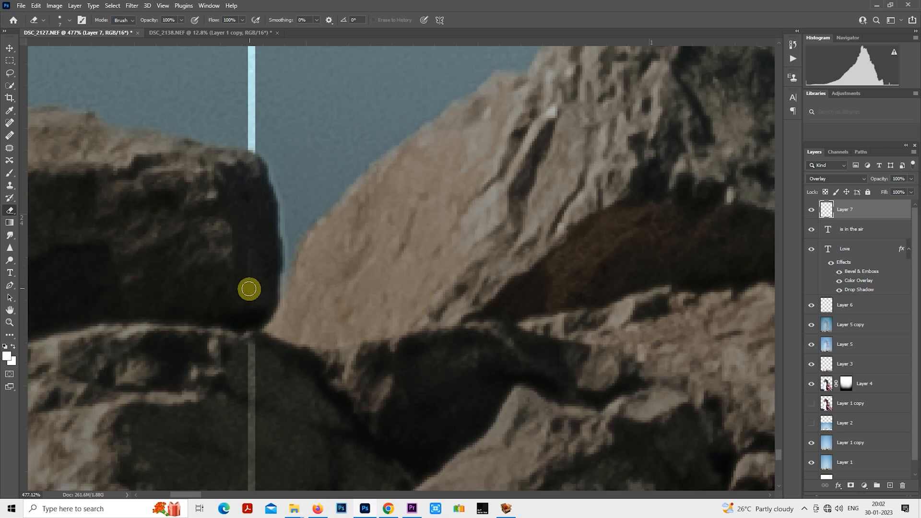
mouse_move(248, 290)
left_mouse_down()
mouse_move(220, 205)
mouse_move(222, 366)
left_mouse_up()
scroll(220, 205, "down", 2)
key("bracketright")
key("bracketright")
key("bracketright")
key("bracketright")
key("bracketright")
mouse_move(208, 224)
left_mouse_down()
mouse_move(228, 427)
mouse_move(199, 204)
left_mouse_up()
left_click_drag(185, 268, 185, 288)
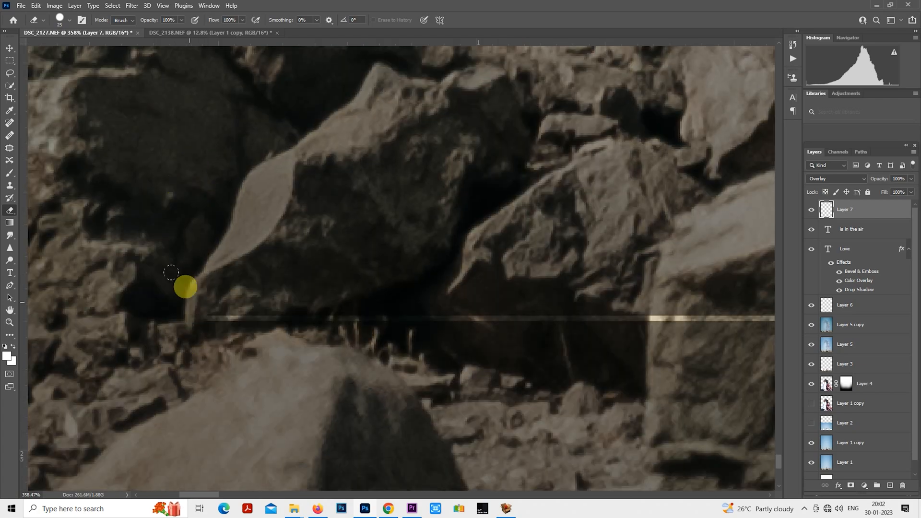
- Erase the border's bottom line over the rocks, working from the lower-left corner toward the woman's rock
left_click_drag(311, 329, 563, 319)
scroll(336, 338, "down", 2)
mouse_move(234, 310)
left_mouse_down()
mouse_move(465, 313)
mouse_move(604, 302)
left_mouse_up()
scroll(212, 307, "down", 3)
mouse_move(263, 319)
left_mouse_down()
mouse_move(640, 309)
mouse_move(163, 284)
left_mouse_up()
mouse_move(237, 311)
left_mouse_down()
mouse_move(618, 302)
mouse_move(138, 285)
mouse_move(255, 300)
mouse_move(730, 300)
left_mouse_up()
left_click_drag(279, 285, 49, 282)
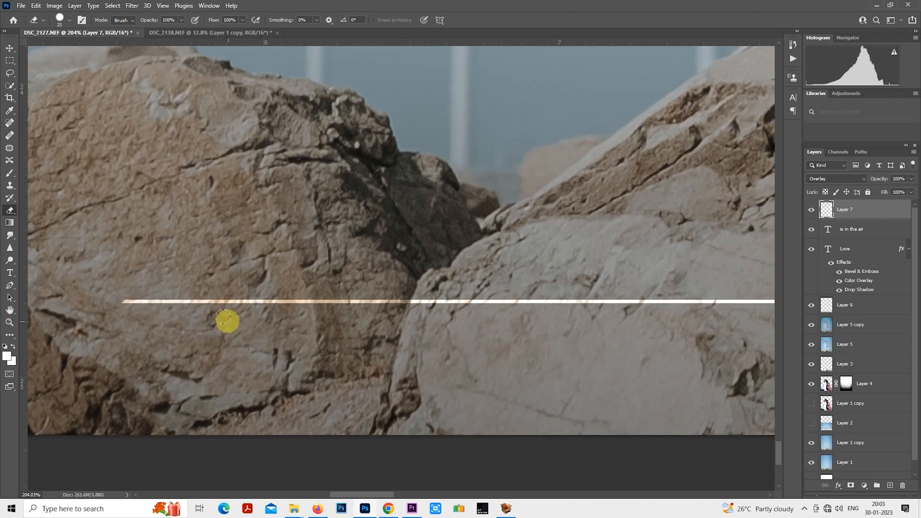
- Continue erasing the border's bottom line across the rocks beneath the woman
mouse_move(117, 304)
left_mouse_down()
mouse_move(552, 299)
mouse_move(267, 335)
mouse_move(717, 342)
left_mouse_up()
scroll(552, 299, "down", 2)
left_click_drag(650, 325, 79, 303)
left_click_drag(164, 327, 581, 327)
scroll(286, 358, "down", 2)
left_click_drag(476, 293, 5, 340)
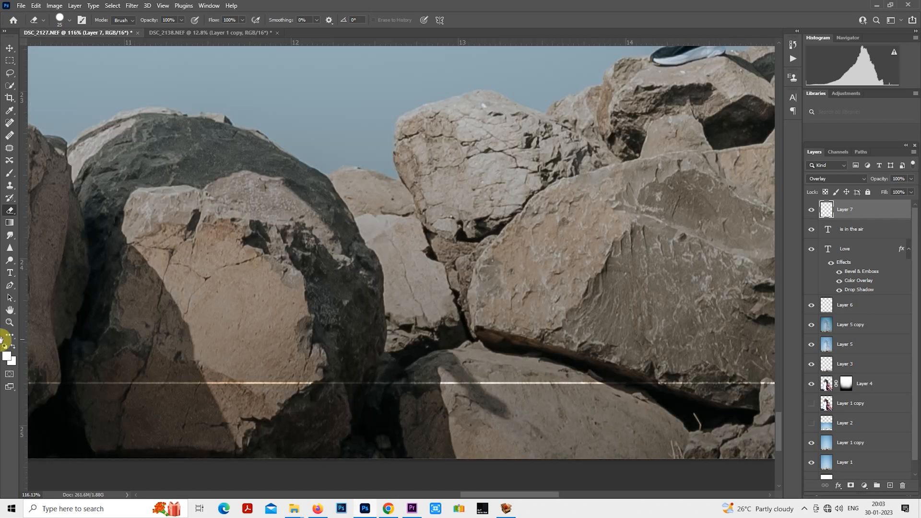
- Erase the border's right vertical line below the horizon, down to the lower-right corner, with a smaller eraser
left_click_drag(394, 250, 53, 266)
left_click_drag(454, 308, 47, 223)
scroll(235, 373, "up", 4)
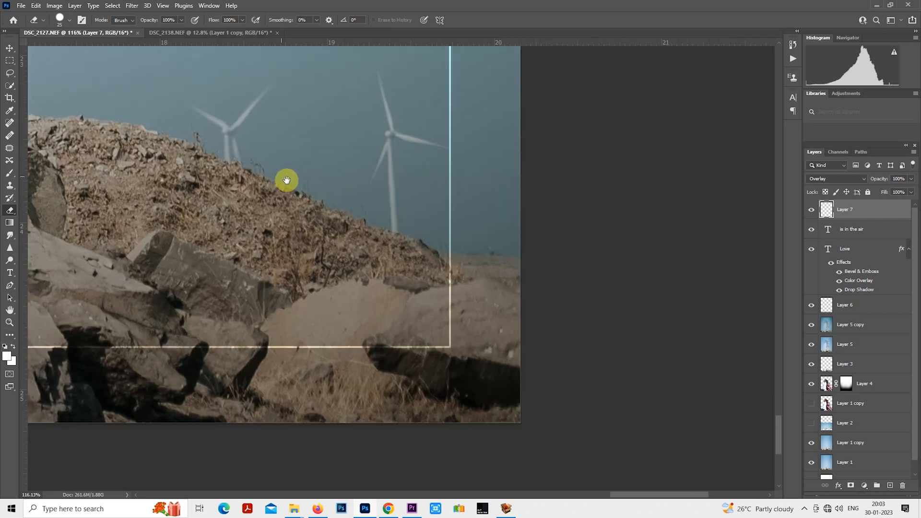
key("bracketleft")
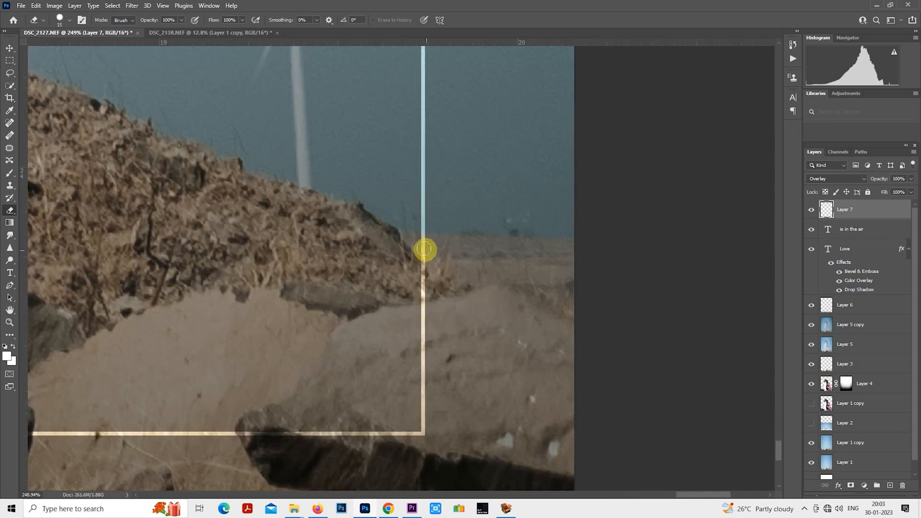
left_click_drag(423, 239, 425, 456)
scroll(434, 369, "down", 2)
key("c")
left_click_drag(419, 297, 505, 194)
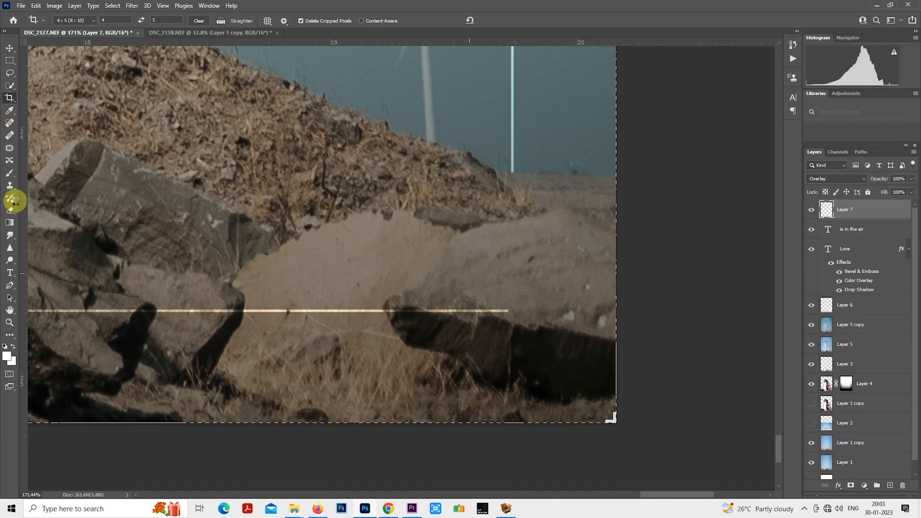
- Enlarge the eraser and remove the rest of the border's bottom line from the lower-right corner to the middle rocks
left_click(10, 211)
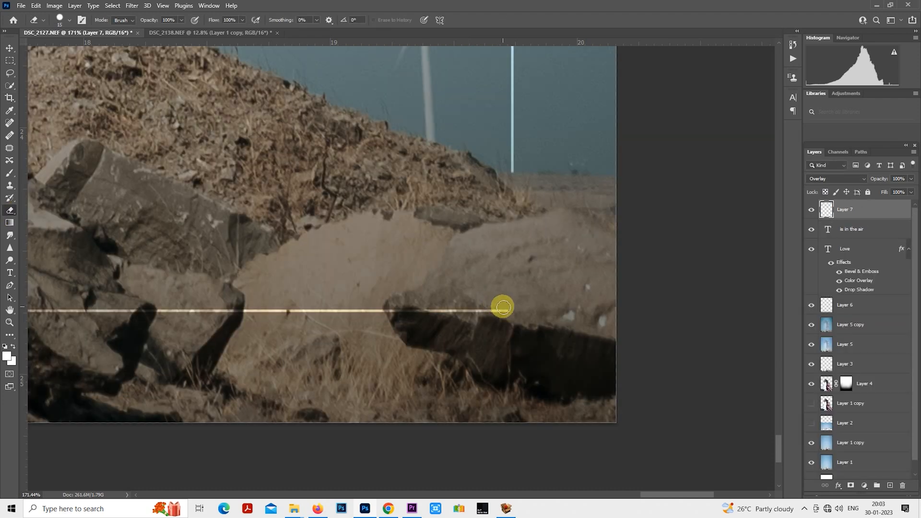
key("]")
left_click_drag(527, 309, 201, 306)
scroll(381, 309, "down", 5)
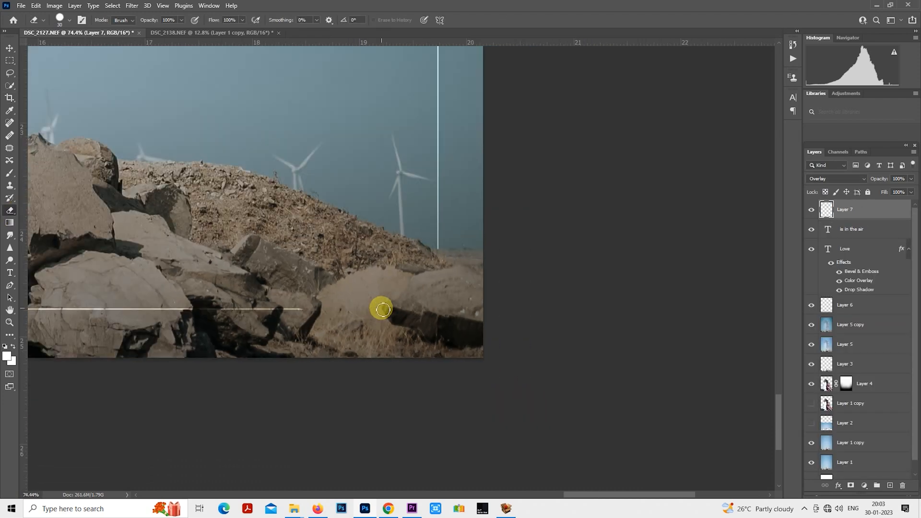
mouse_move(351, 308)
left_mouse_down()
mouse_move(581, 281)
mouse_move(123, 280)
left_mouse_up()
scroll(308, 316, "down", 3)
left_click_drag(308, 317, 518, 294)
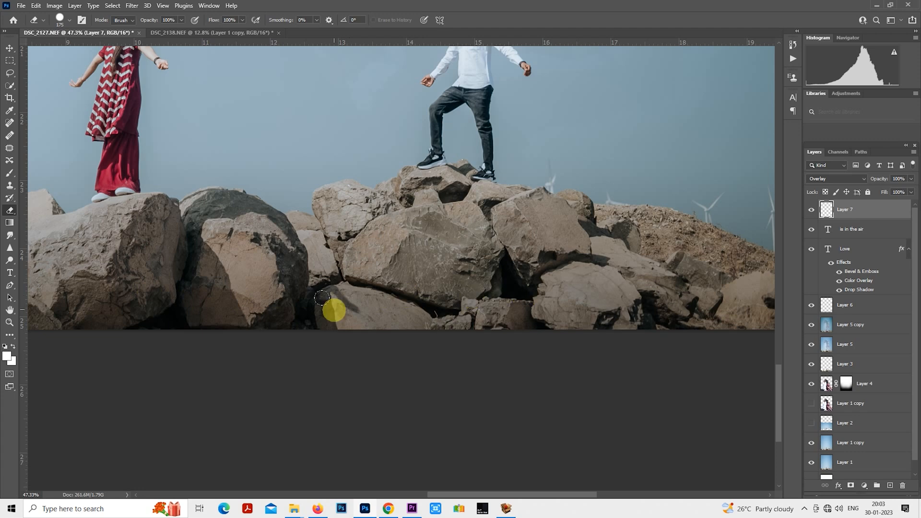
- Reduce the opacity of the thin border's layer to 50%
scroll(331, 312, "down", 5)
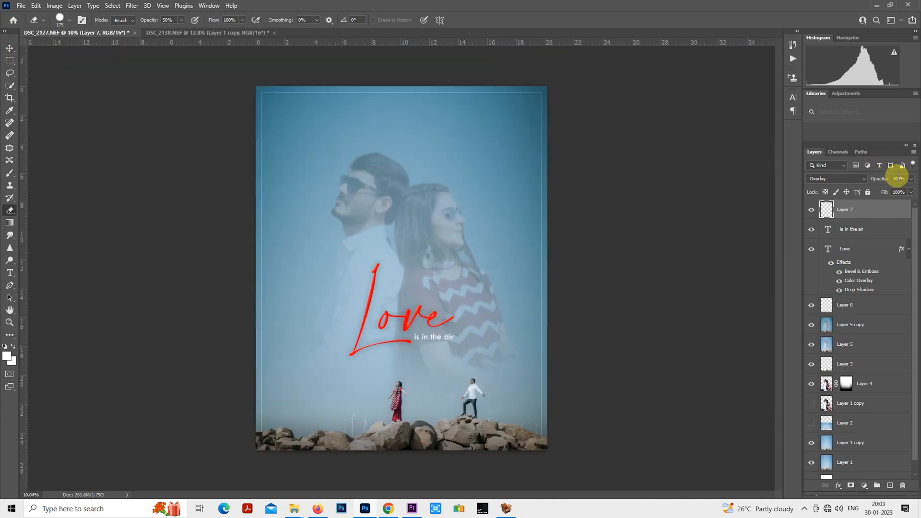
type("50")
key("Return")
key("m")
- Add the couple's first names joined by a plus sign as white text and centre it in the sky above their heads
scroll(398, 163, "up", 4)
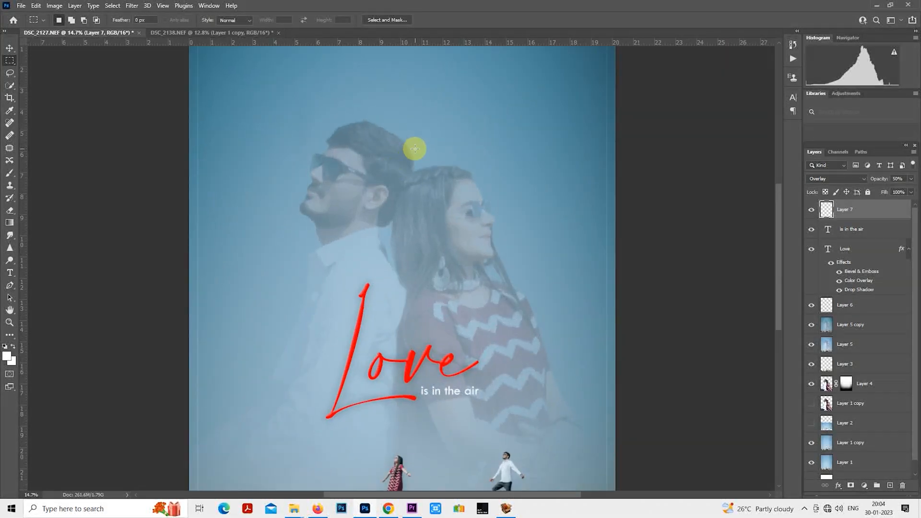
left_click_drag(416, 148, 471, 309)
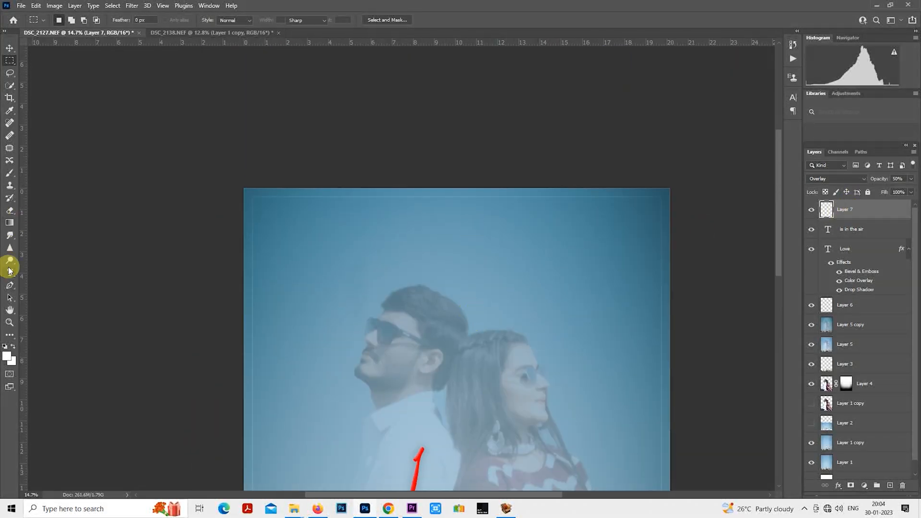
left_click(10, 272)
left_click(384, 261)
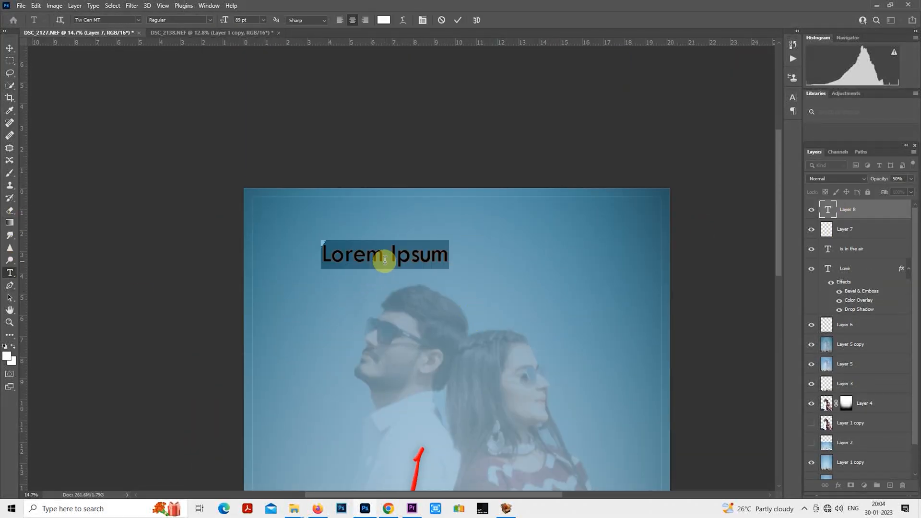
type("NI")
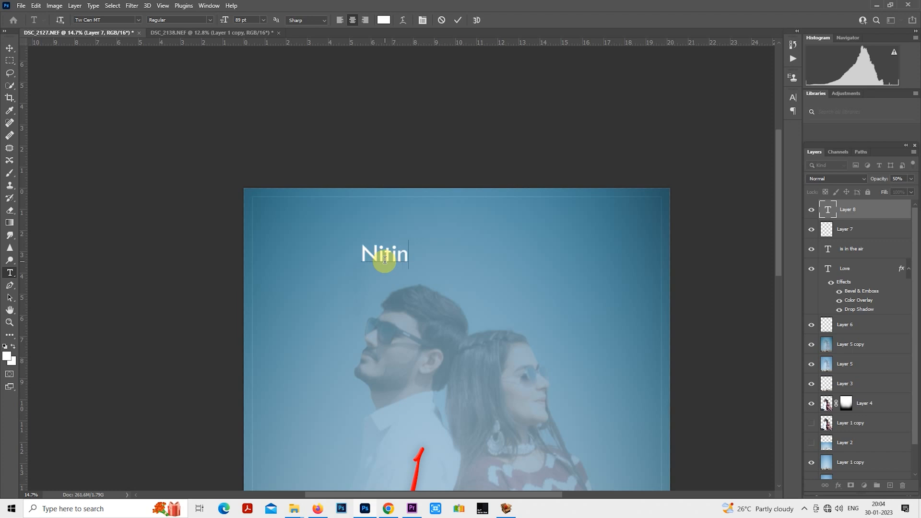
type("tin + po")
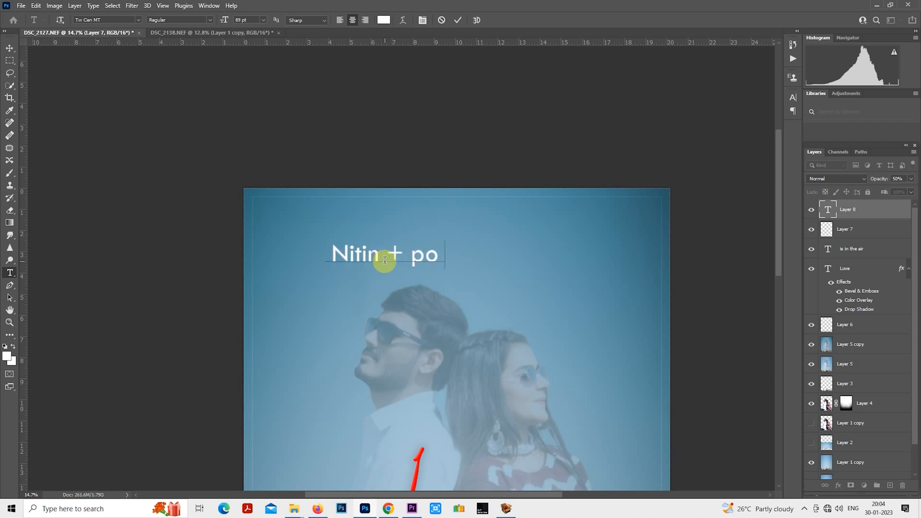
type("oja")
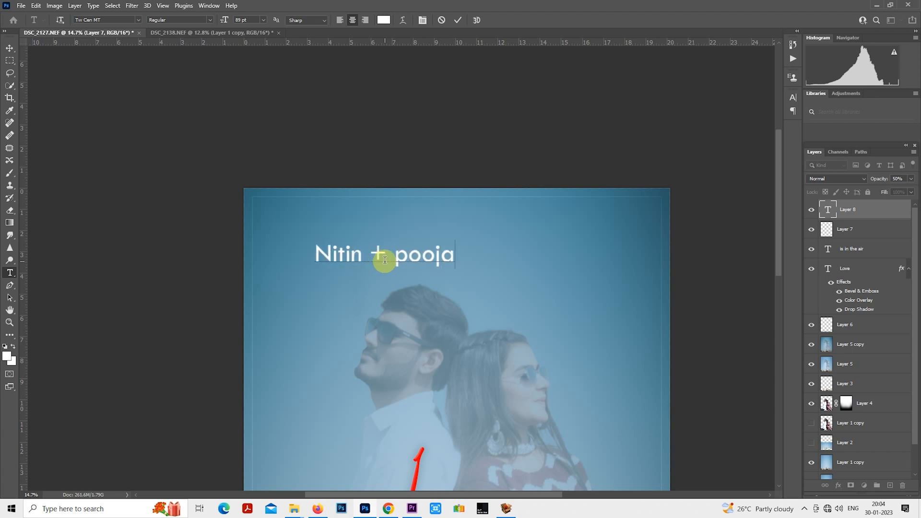
left_click(5, 61)
left_click_drag(531, 280, 595, 261)
- Change the font of the couple's names to Amalfi Coast
double_click(828, 209)
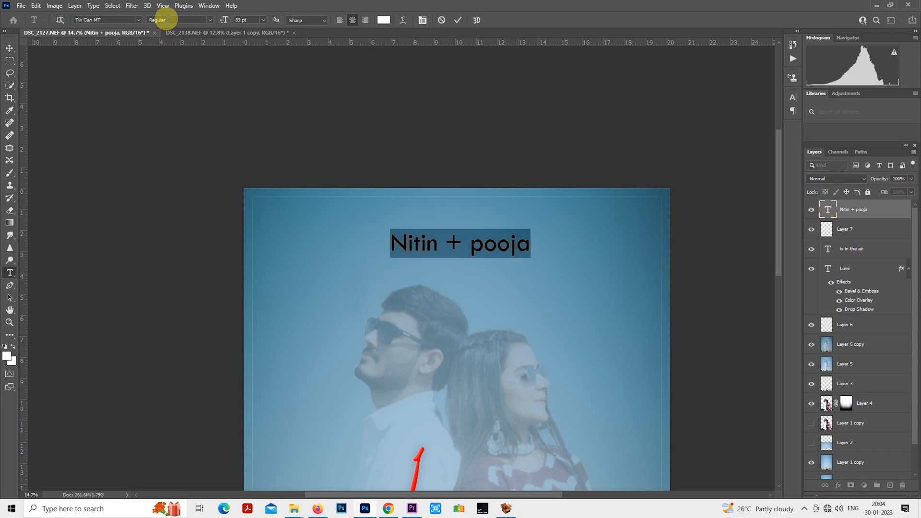
left_click(138, 20)
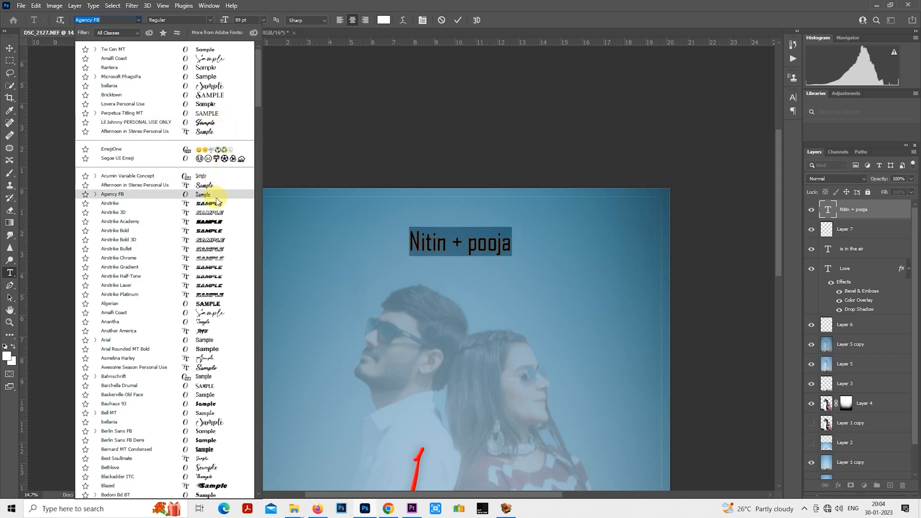
scroll(217, 202, "down", 1)
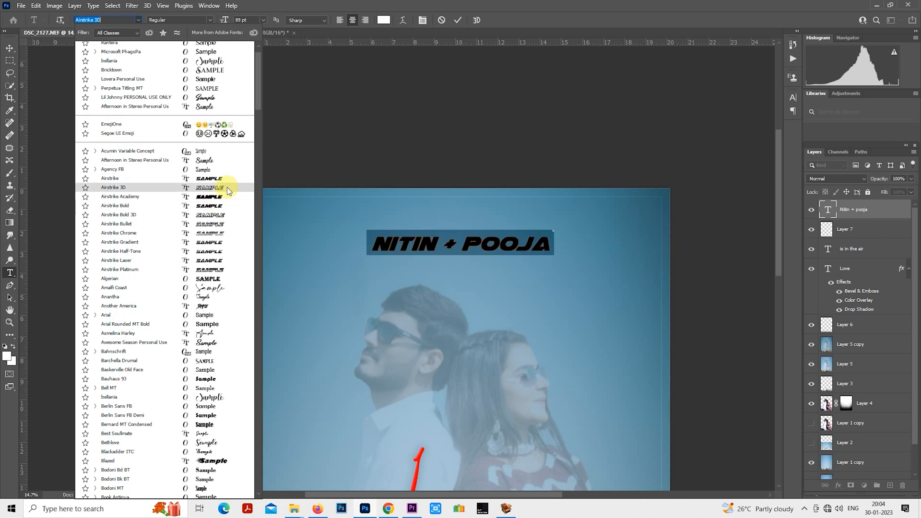
left_click(213, 289)
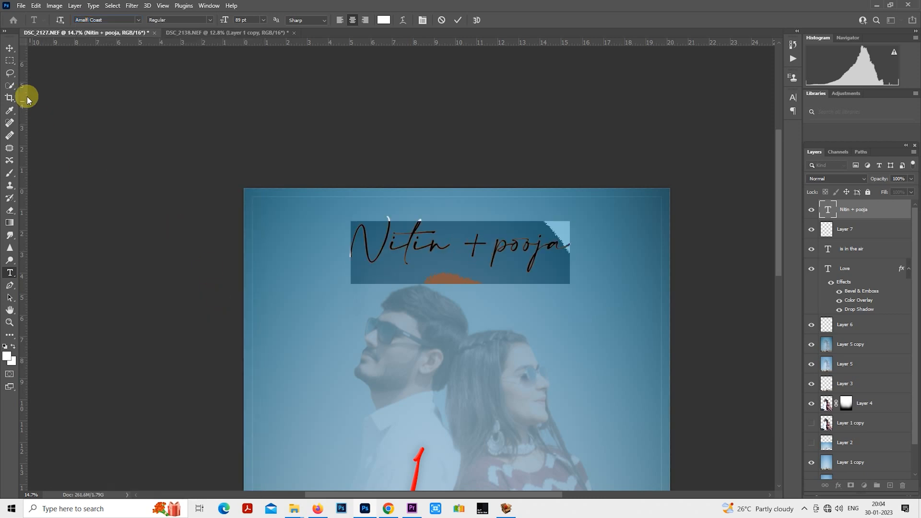
left_click(10, 60)
key("ctrl+0")
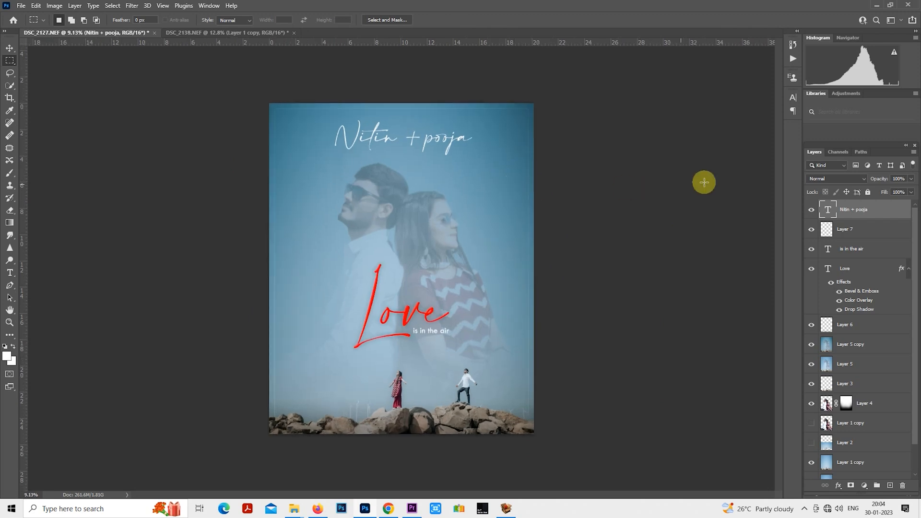
- Set the names text layer to Overlay blend mode with 50% opacity
left_click(839, 178)
left_click(821, 295)
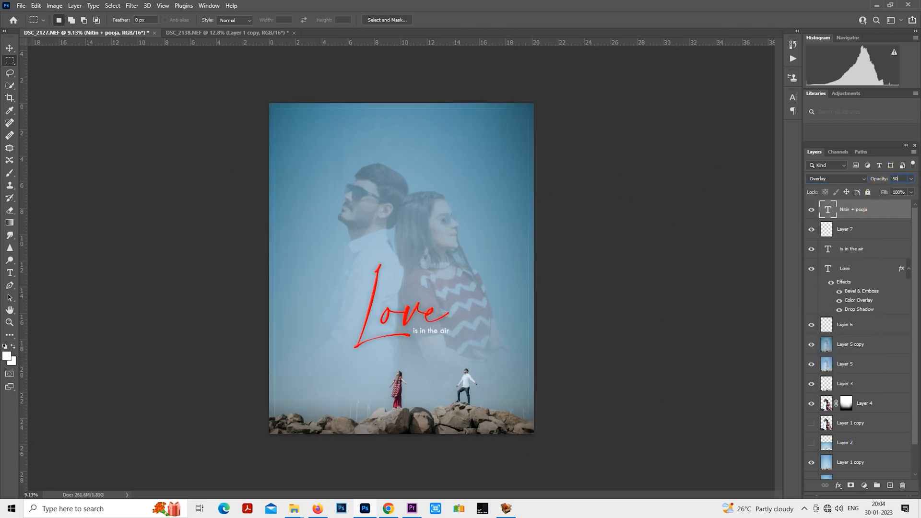
key("Return")
- Nudge the names text slightly to the left with Free Transform
right_click(392, 130)
left_click(449, 216)
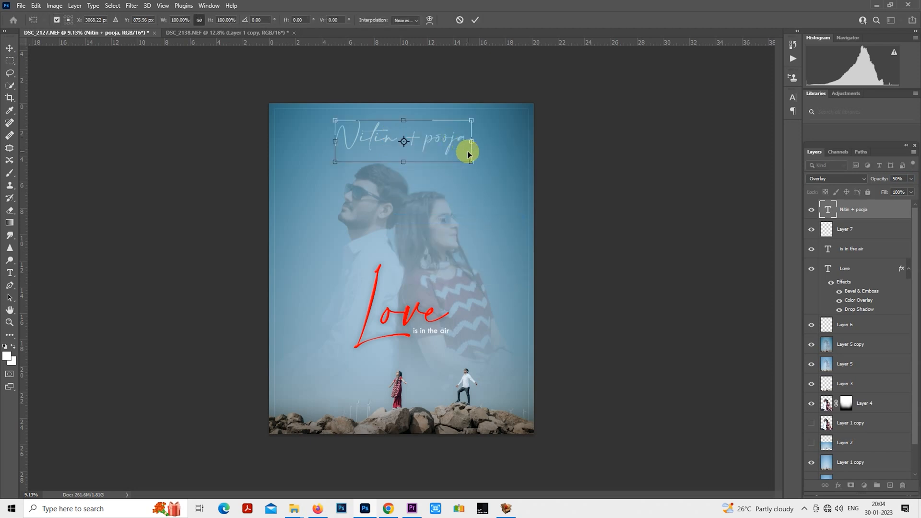
left_click_drag(456, 150, 455, 142)
key("Return")
key("m")
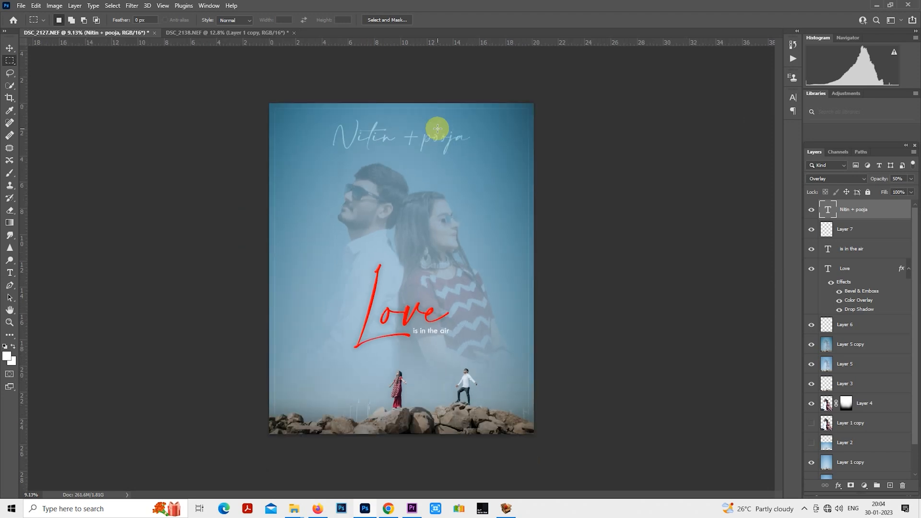
- Add a Gradient fill layer directly above Layer 5 copy
scroll(438, 128, "up", 1)
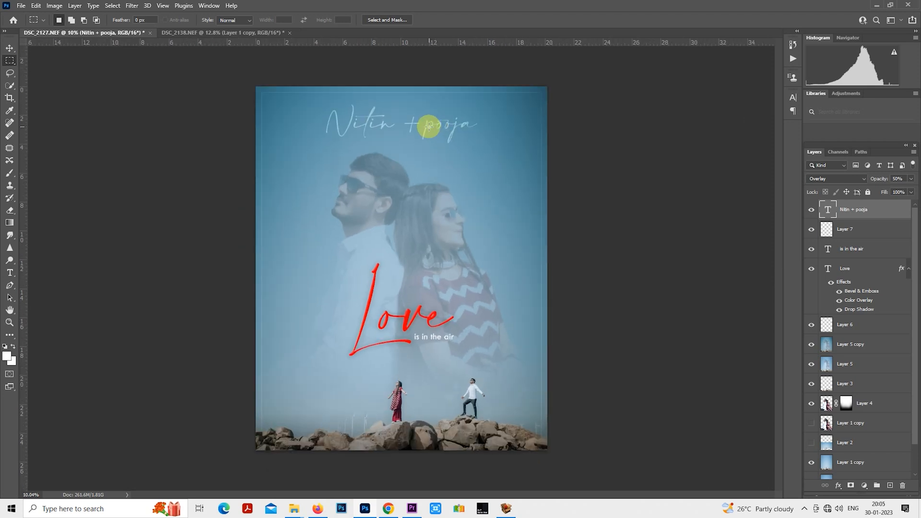
scroll(428, 126, "down", 1)
scroll(851, 265, "down", 2)
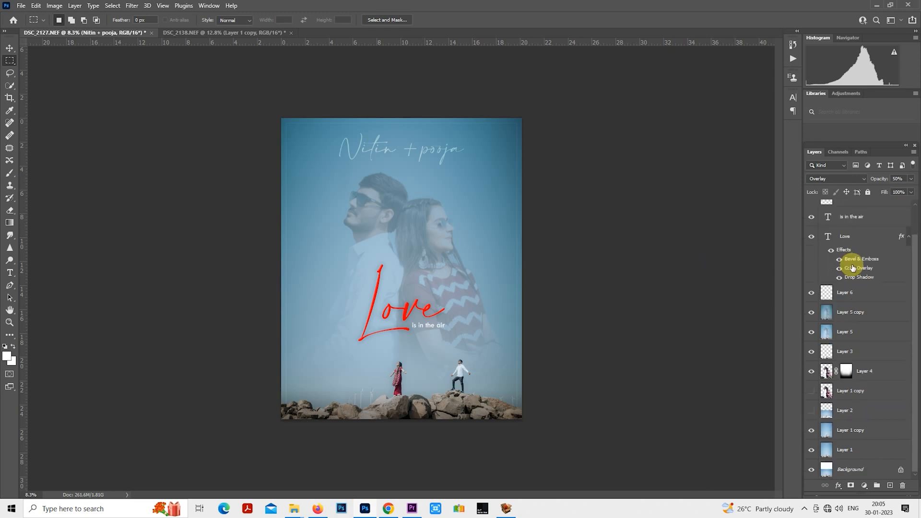
scroll(845, 245, "up", 2)
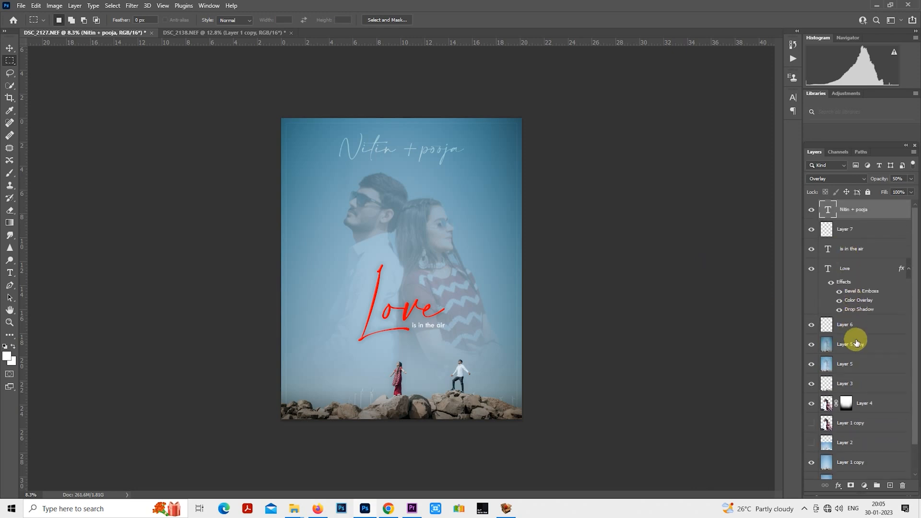
left_click(857, 343)
left_click(863, 485)
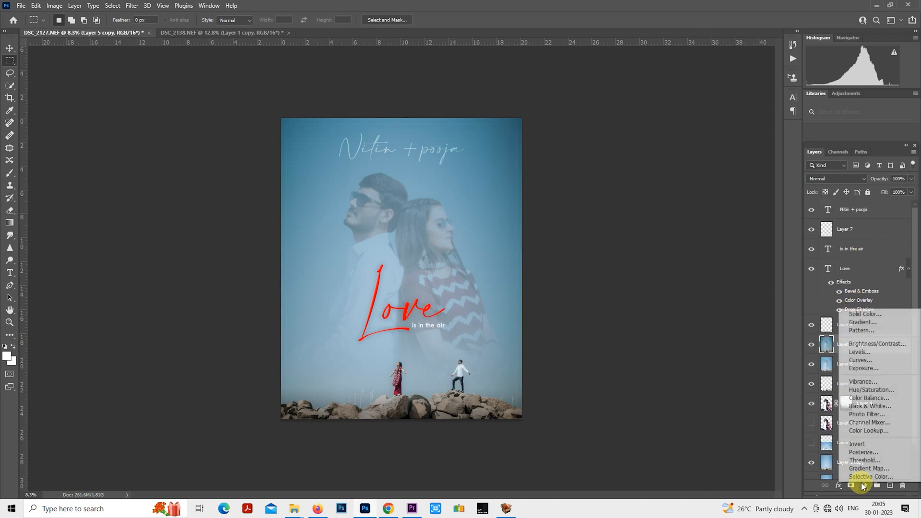
left_click(859, 323)
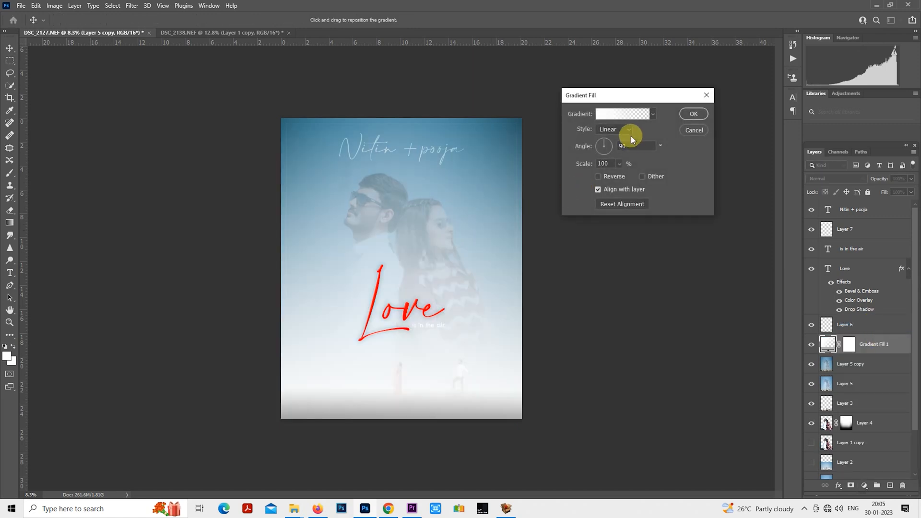
- Remove the gradient's end colour stop and recolour the remaining stop black (000000), fading to transparent
left_click(654, 114)
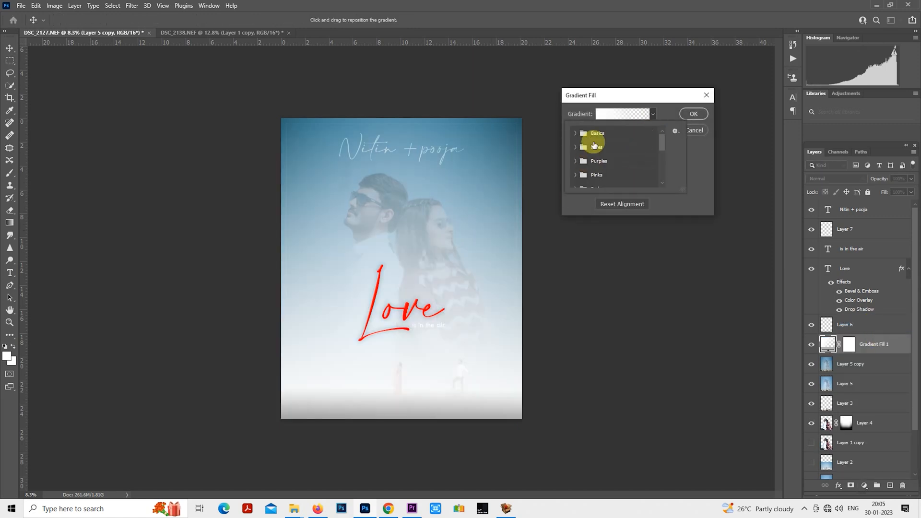
left_click(623, 114)
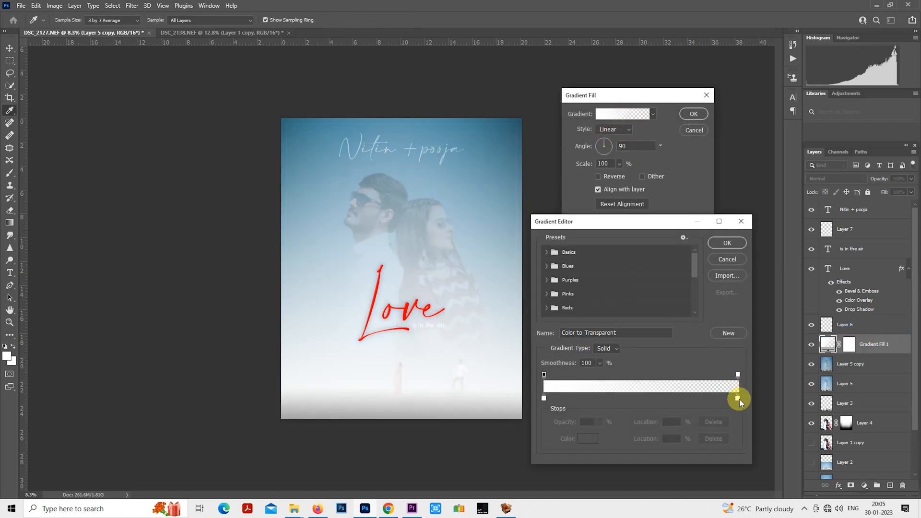
left_click_drag(738, 399, 623, 417)
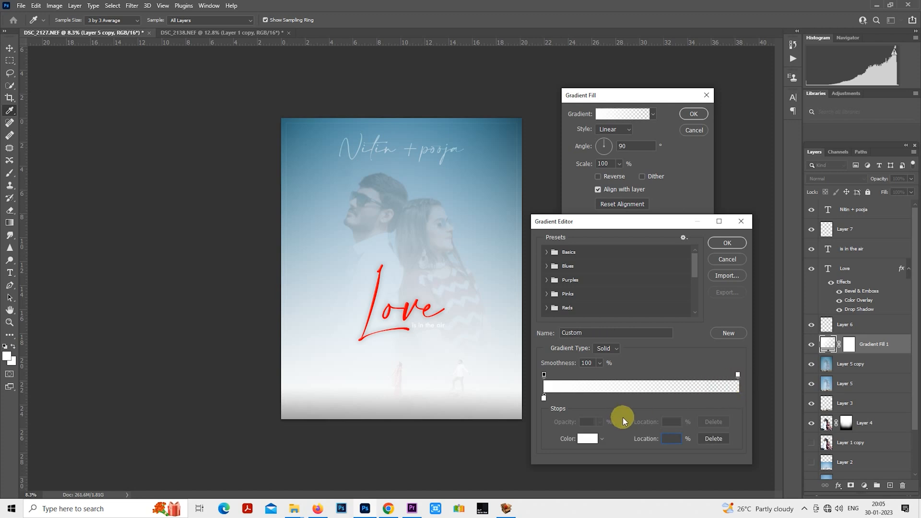
left_click(593, 441)
left_click_drag(640, 174, 730, 241)
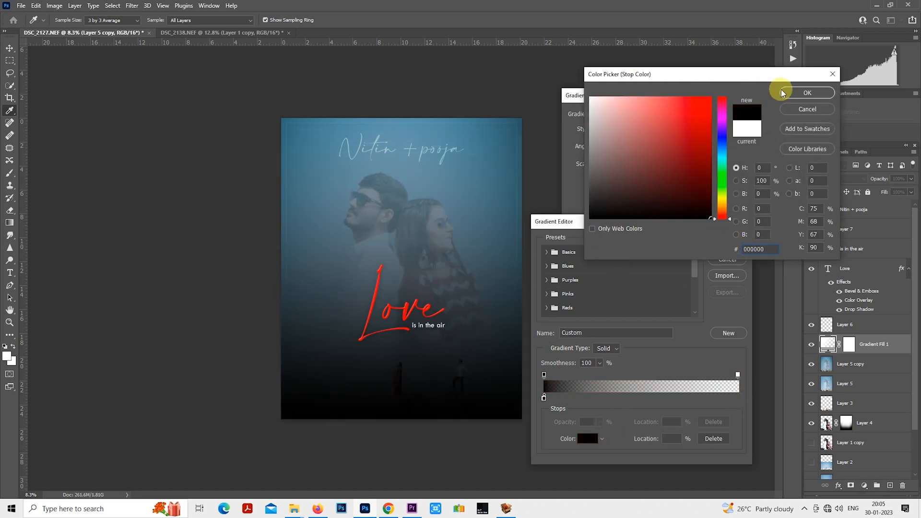
left_click(783, 92)
left_click(725, 243)
- Make the gradient fill radial and reversed at 89% scale, with its clear centre moved down over the small couple on the rocks
left_click(614, 129)
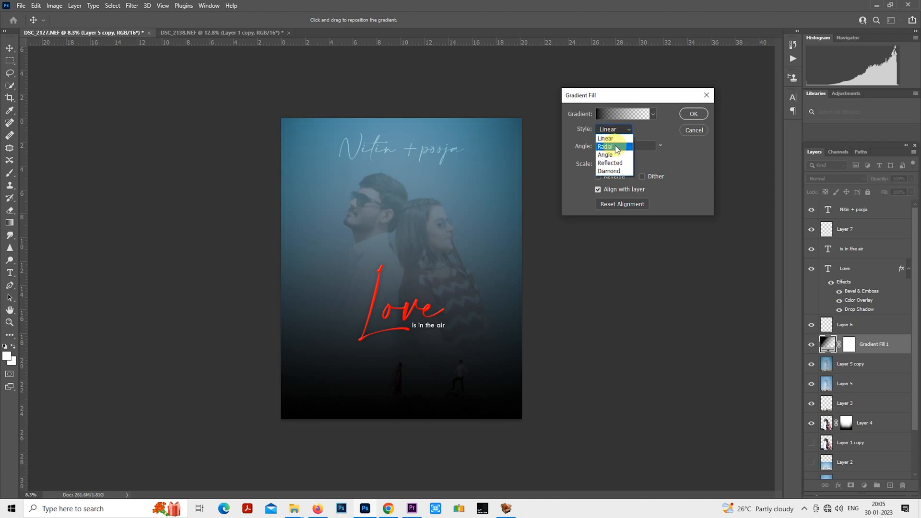
left_click(616, 147)
left_click(598, 176)
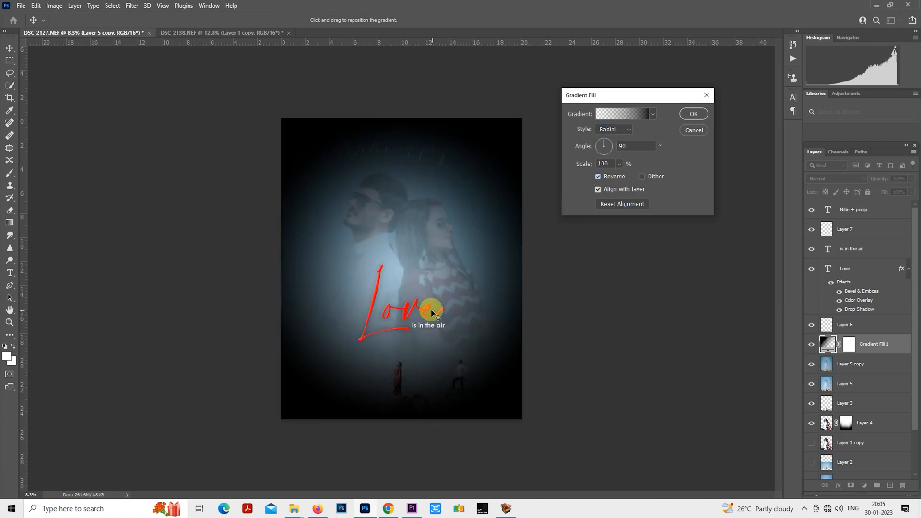
left_click_drag(432, 309, 437, 363)
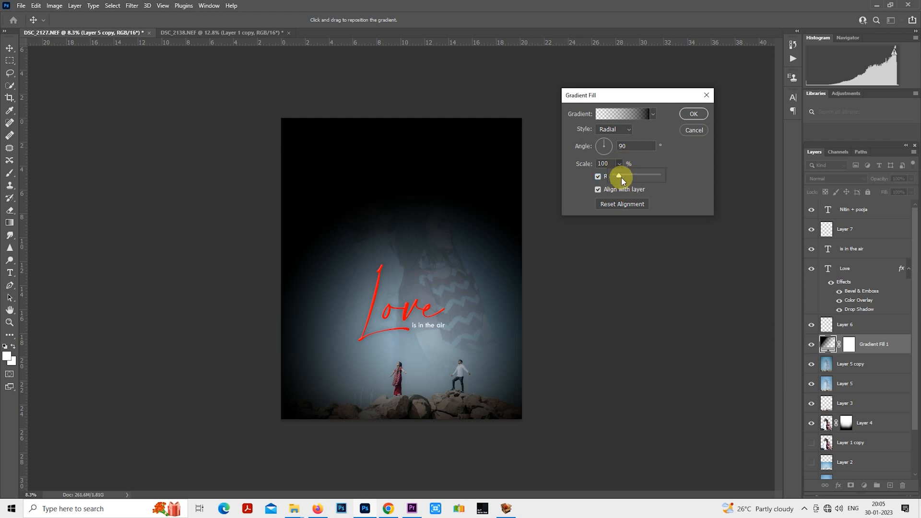
left_click_drag(621, 177, 618, 176)
left_click_drag(422, 351, 424, 355)
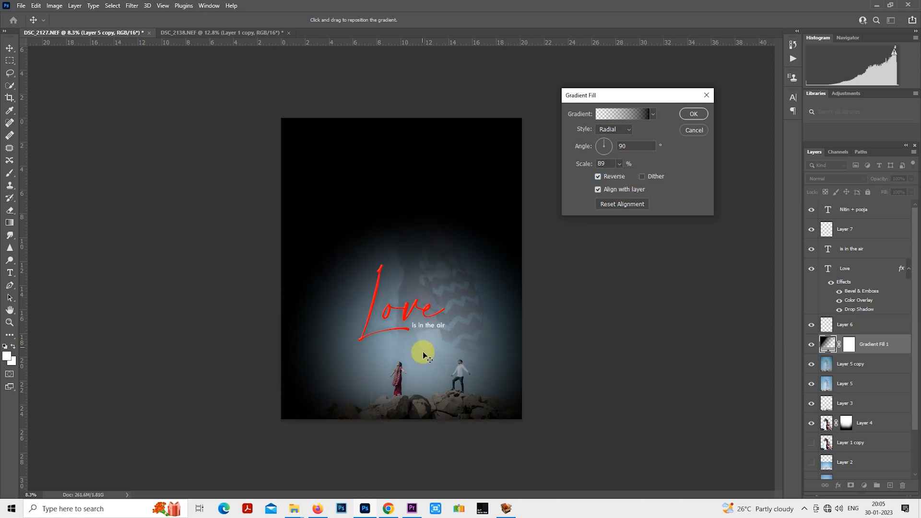
left_click(703, 112)
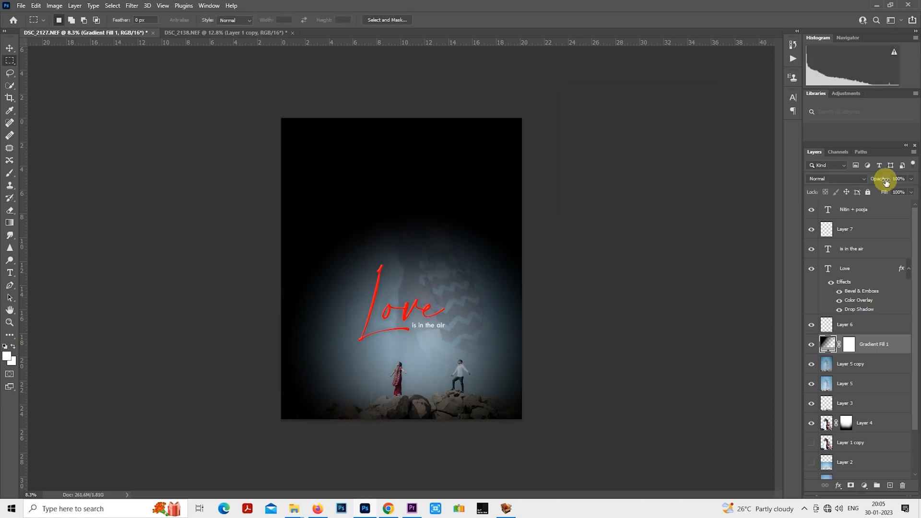
- Lower the gradient fill layer's opacity to 9% and try shifting the gradient around the small couple
left_click_drag(883, 177, 844, 186)
left_click_drag(419, 379, 427, 388)
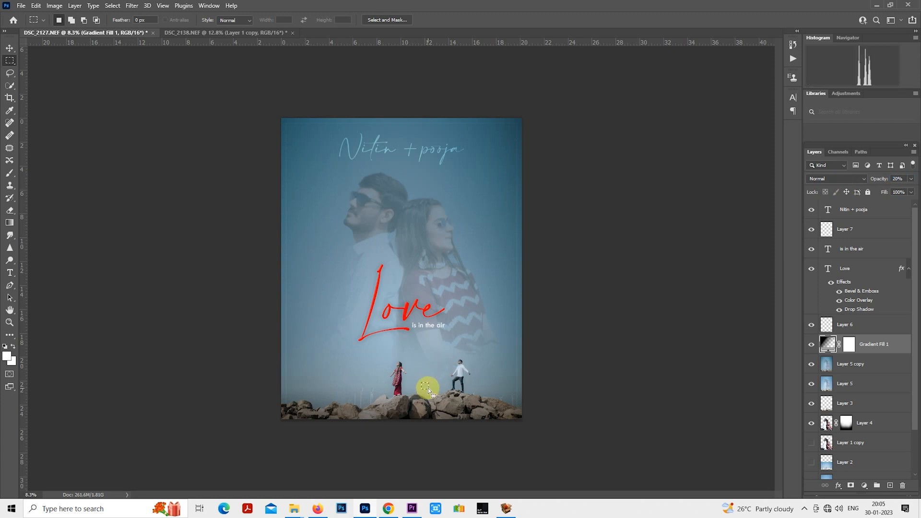
left_click(433, 368)
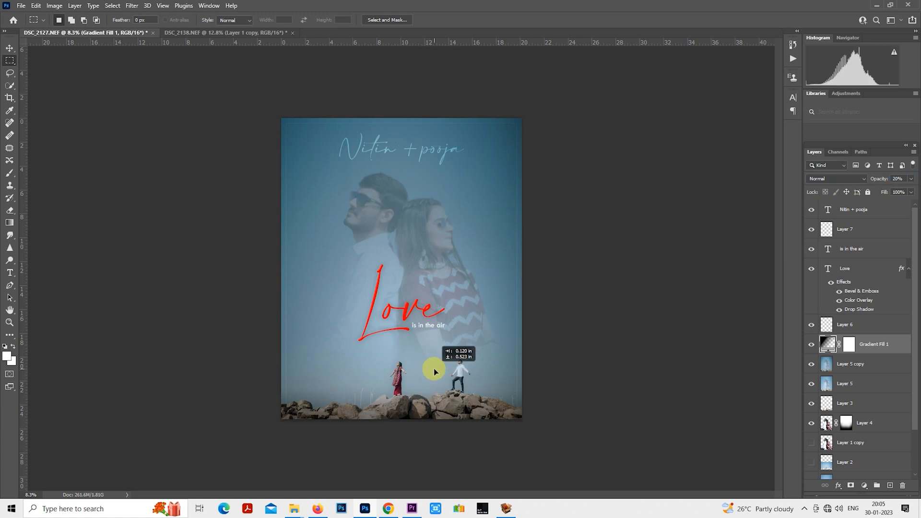
left_click(880, 179)
left_click_drag(876, 180, 874, 181)
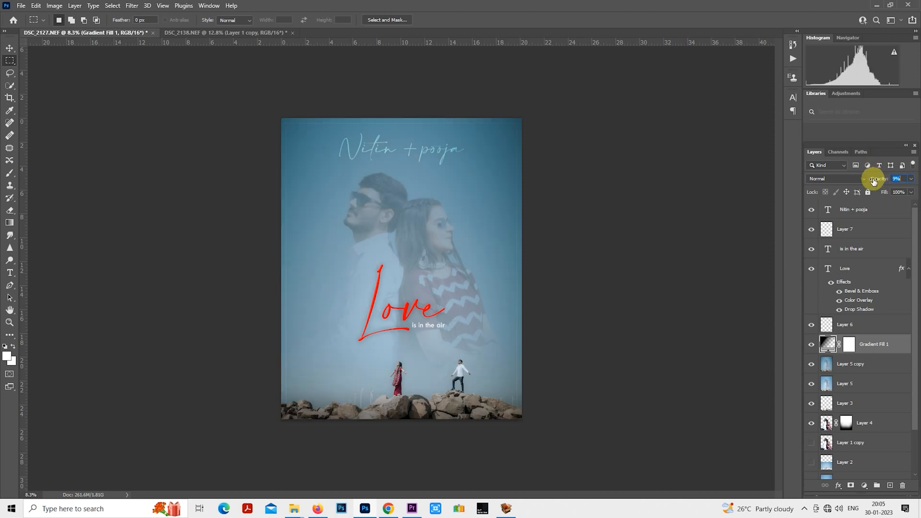
- Toggle the gradient fill layer's visibility to compare the image with and without the vignette
left_click(812, 346)
left_click(811, 347)
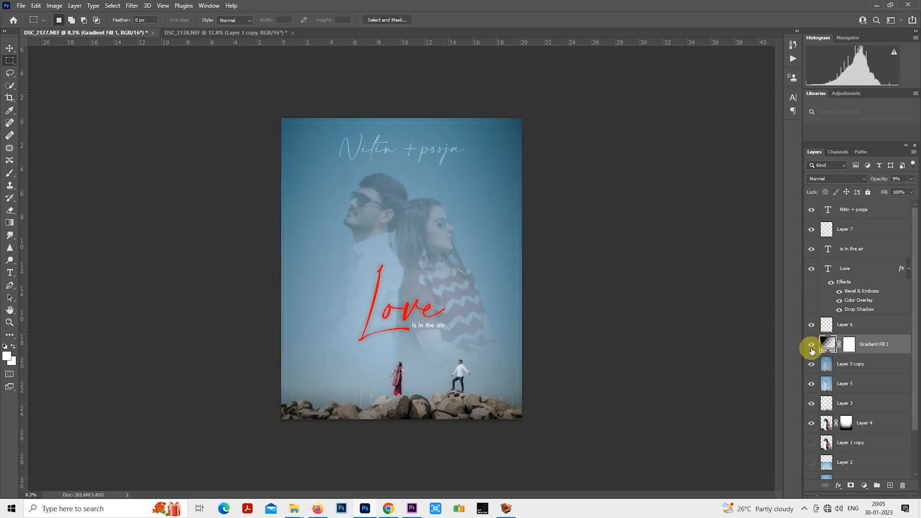
left_click(812, 348)
left_click(812, 348)
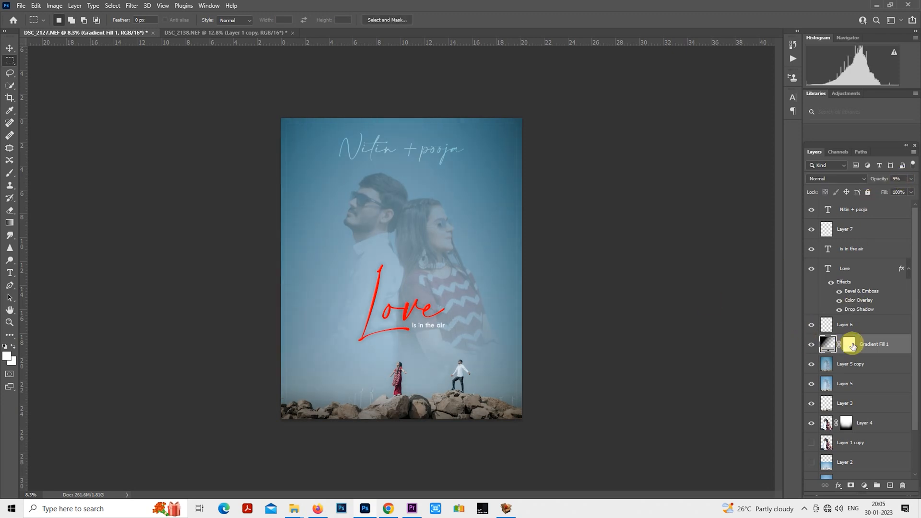
- Set the radial gradient's scale to 56% and raise the gradient fill layer's opacity to 70%
double_click(829, 349)
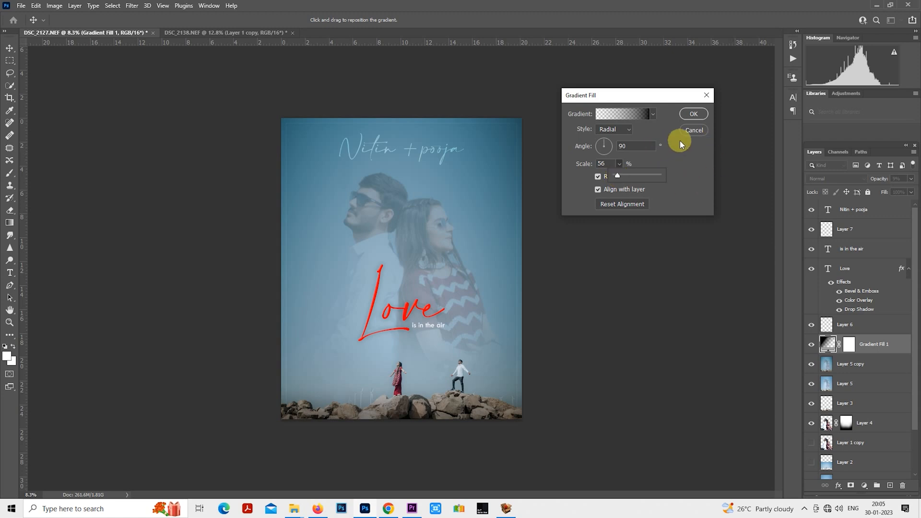
left_click(690, 117)
left_click_drag(871, 180, 899, 176)
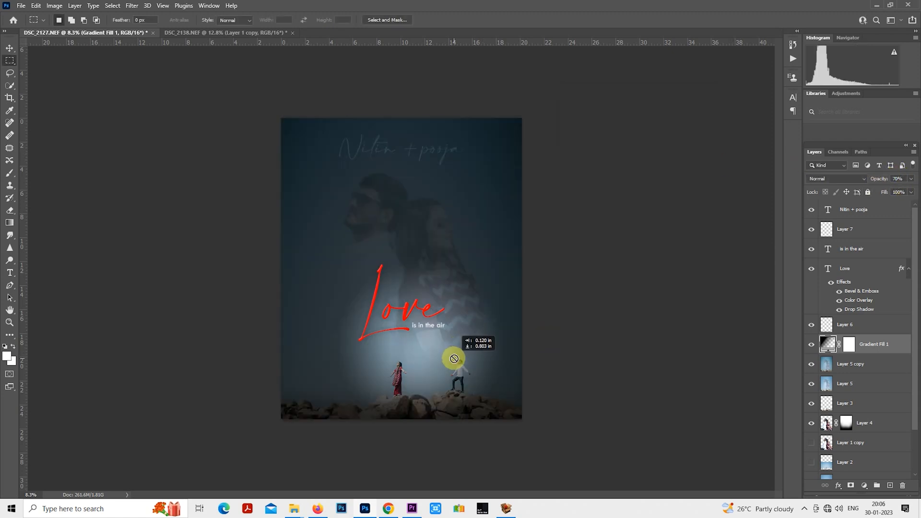
- Shift the radial gradient's clear centre to sit between the small woman and man on the rocks
left_click_drag(454, 359, 433, 366)
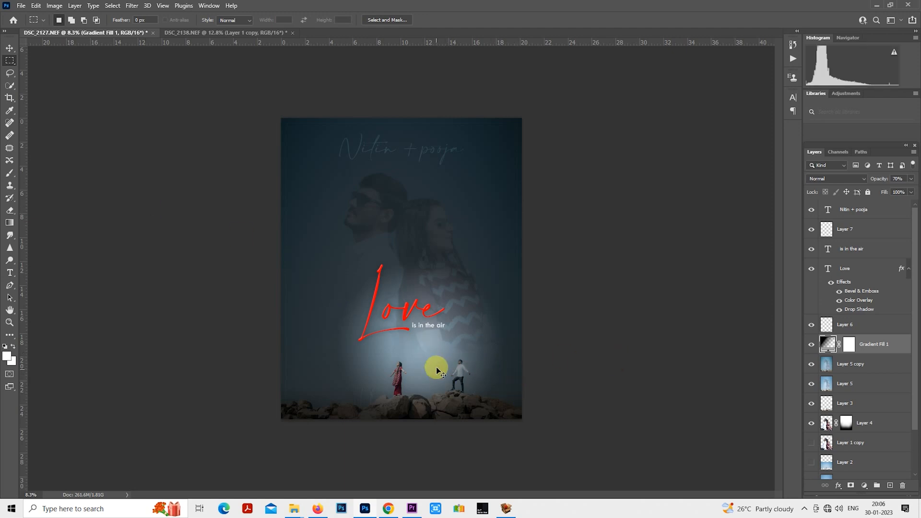
left_click_drag(439, 373, 442, 378)
left_click_drag(451, 361, 444, 365)
- Lower the gradient fill layer's opacity to 21% and toggle its visibility to compare the vignette
left_click_drag(875, 182, 851, 186)
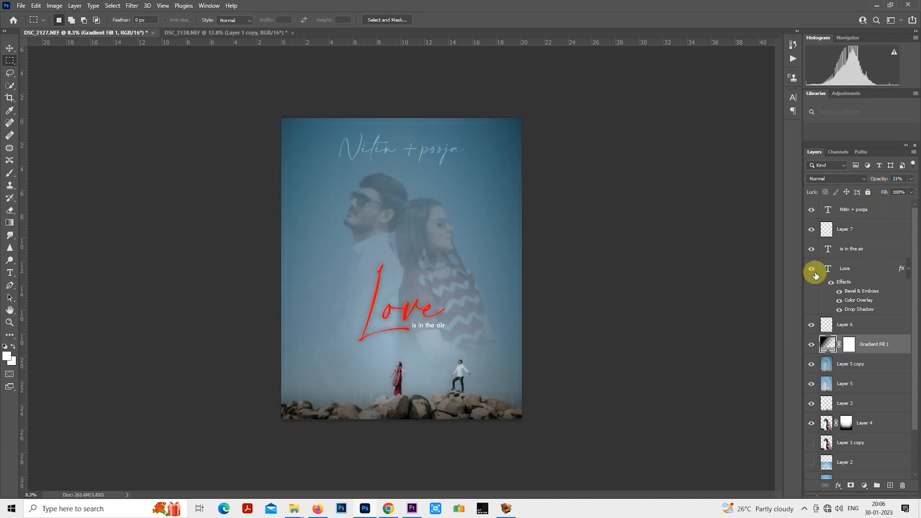
left_click(812, 344)
left_click(812, 344)
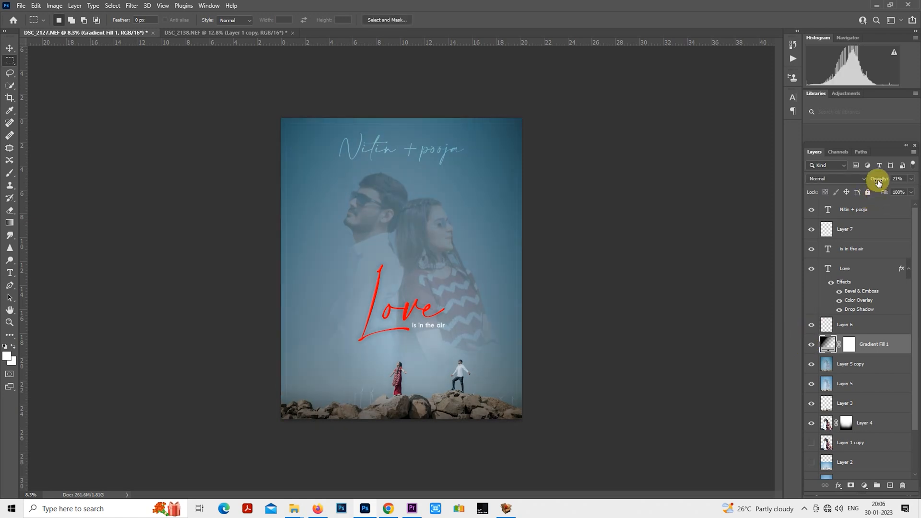
- Reduce the gradient fill layer's opacity to 12% and compare the image with and without the vignette
left_click_drag(872, 180, 871, 181)
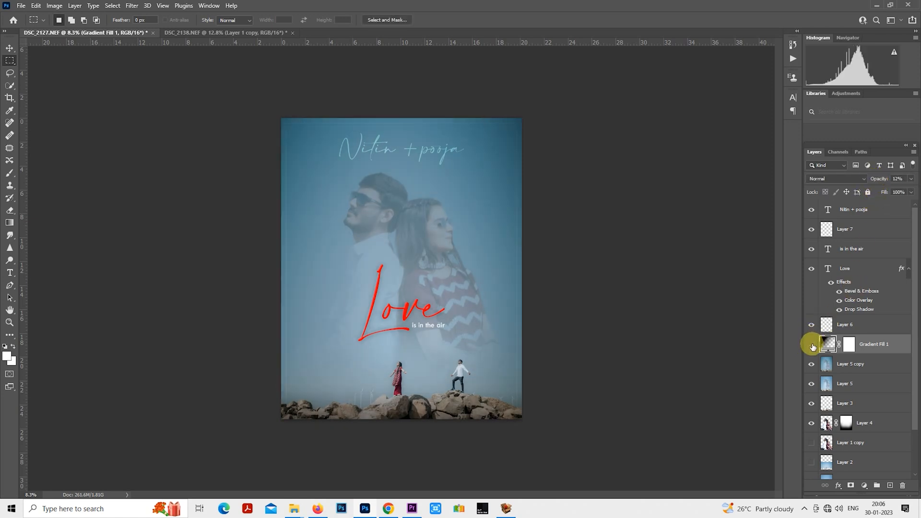
left_click(815, 340)
left_click(815, 340)
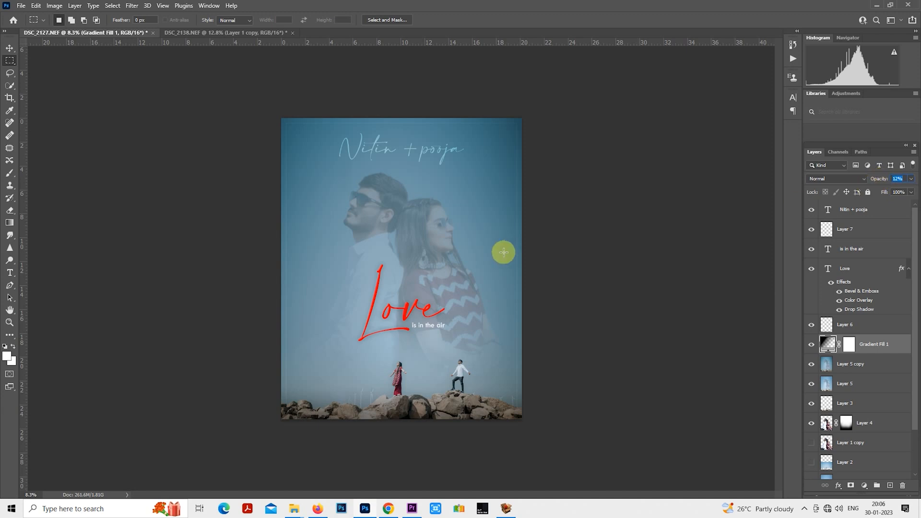
left_click(811, 345)
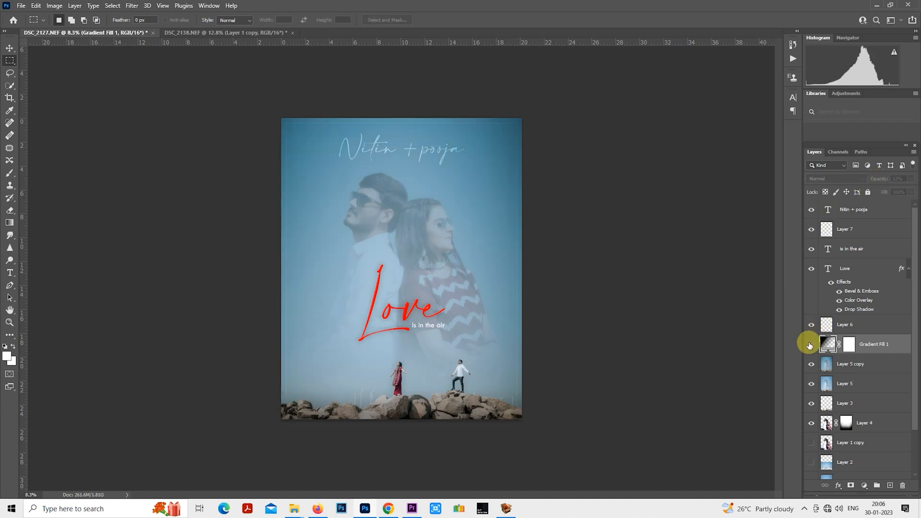
left_click(810, 344)
scroll(493, 288, "up", 2)
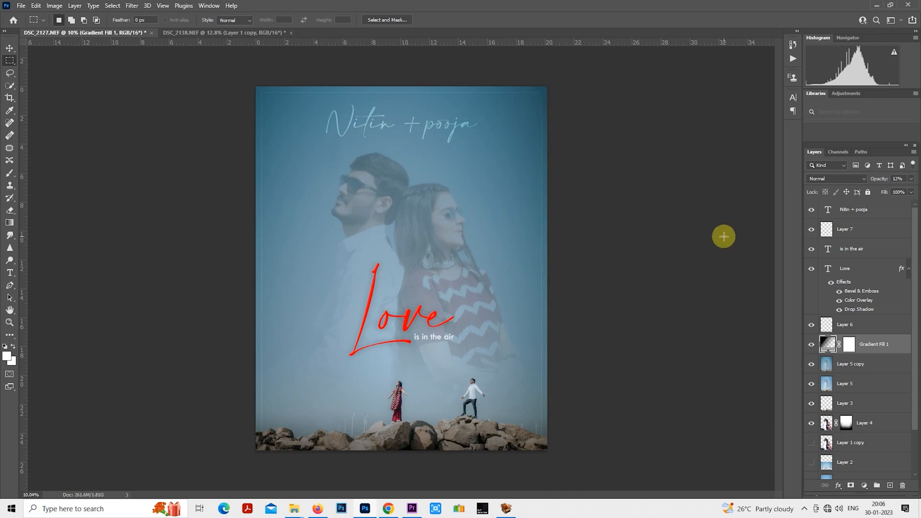
- Set the gradient fill layer's opacity to 5% and toggle its visibility to check the subtle vignette
left_click_drag(873, 179, 872, 180)
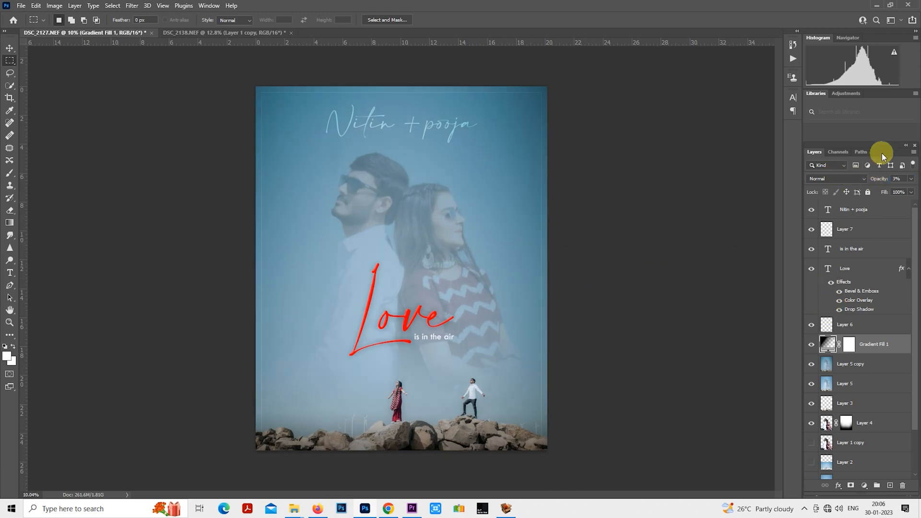
left_click_drag(873, 179, 875, 180)
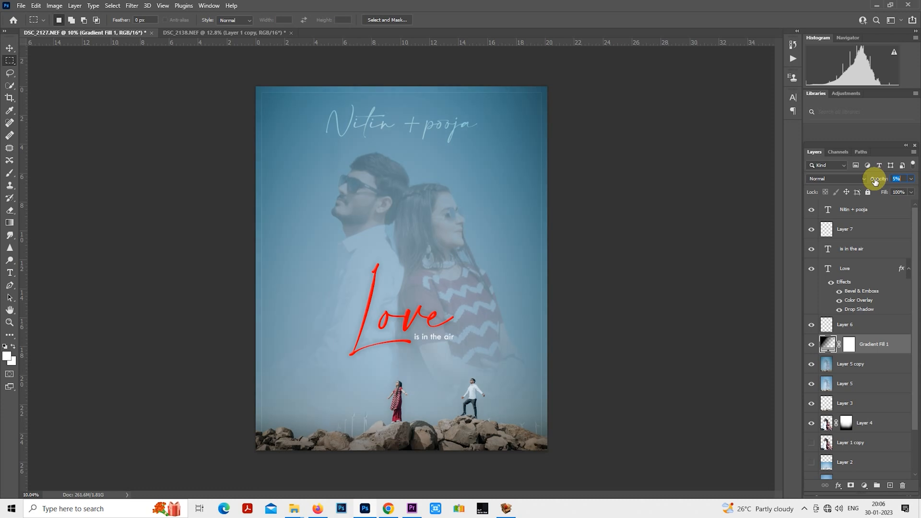
left_click(811, 344)
left_click(811, 345)
left_click(812, 346)
left_click(811, 345)
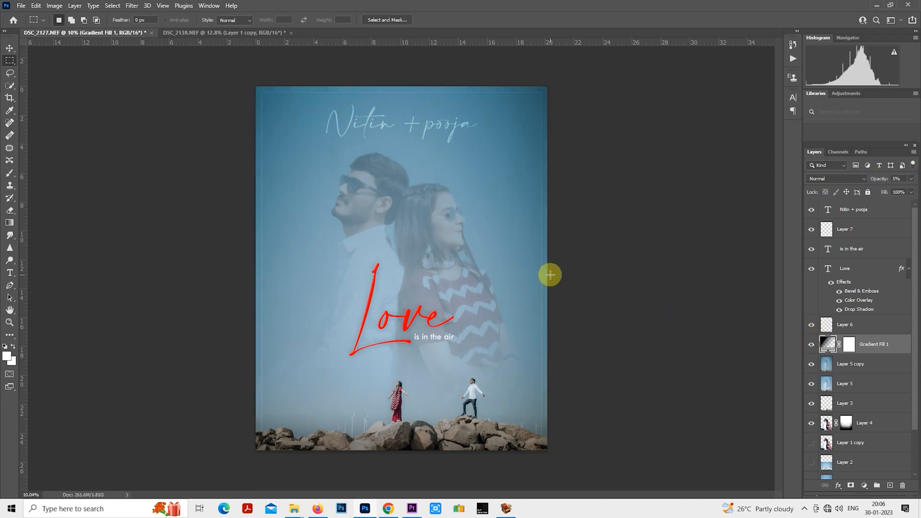
scroll(551, 275, "up", 1)
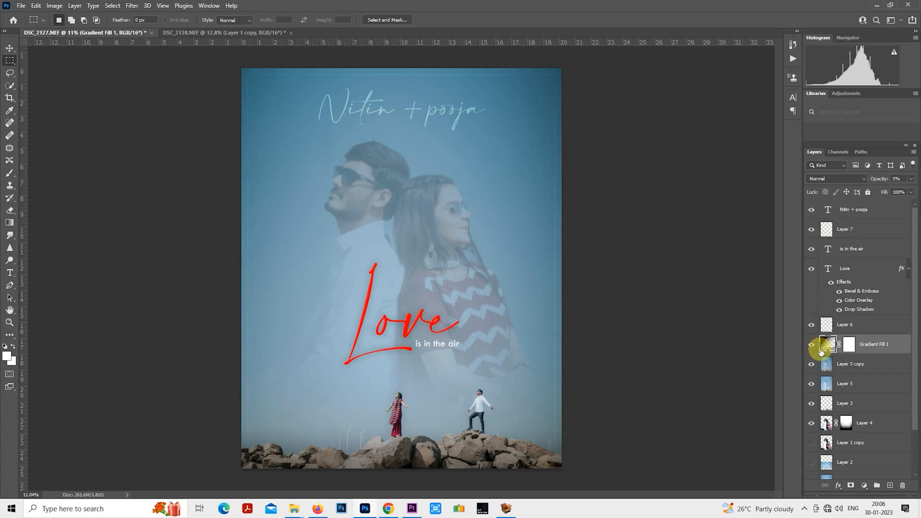
left_click(841, 331)
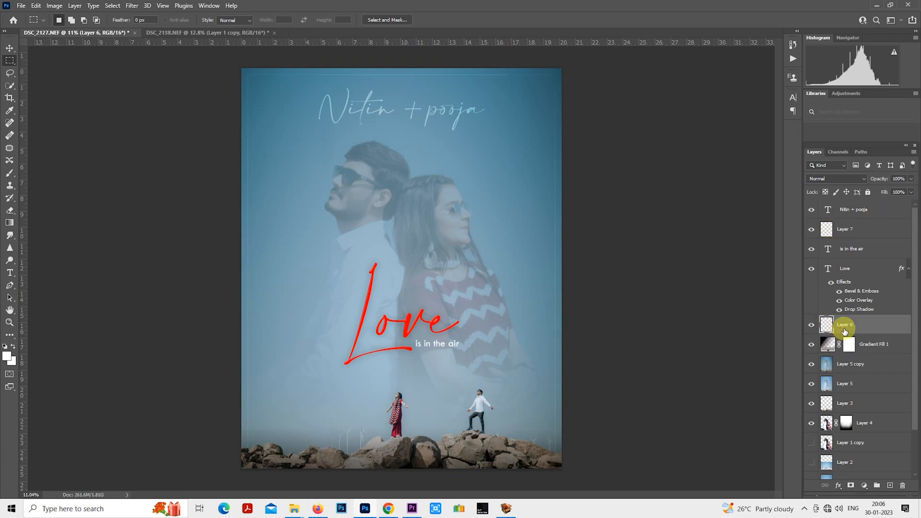
scroll(567, 334, "down", 2)
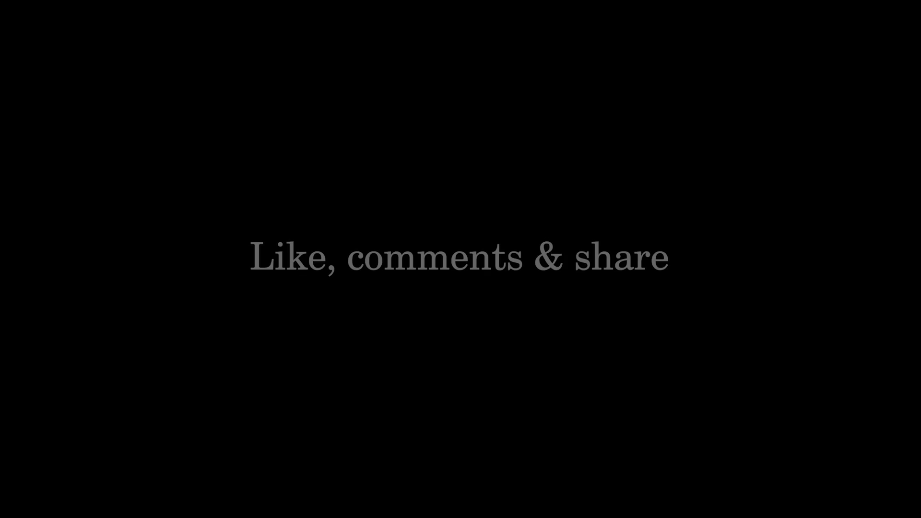